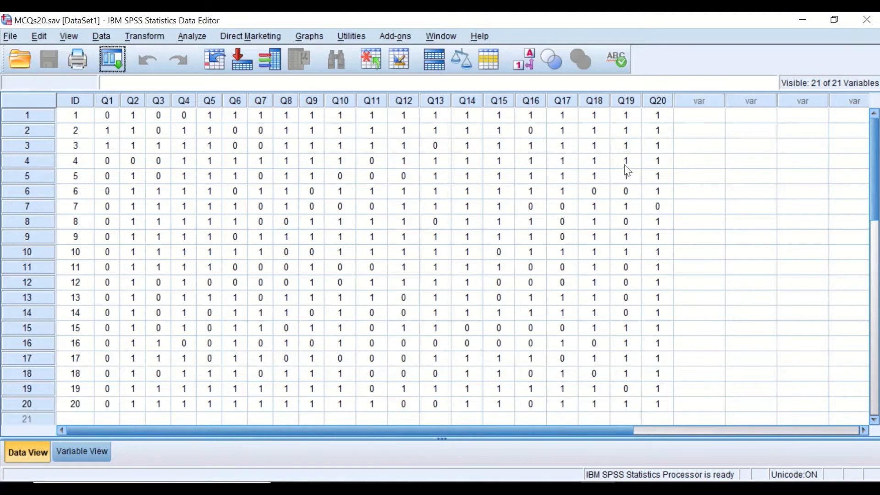
# Start computing a new variable with TOTALSCORE as the target variable name.
pyautogui.click(148, 40)
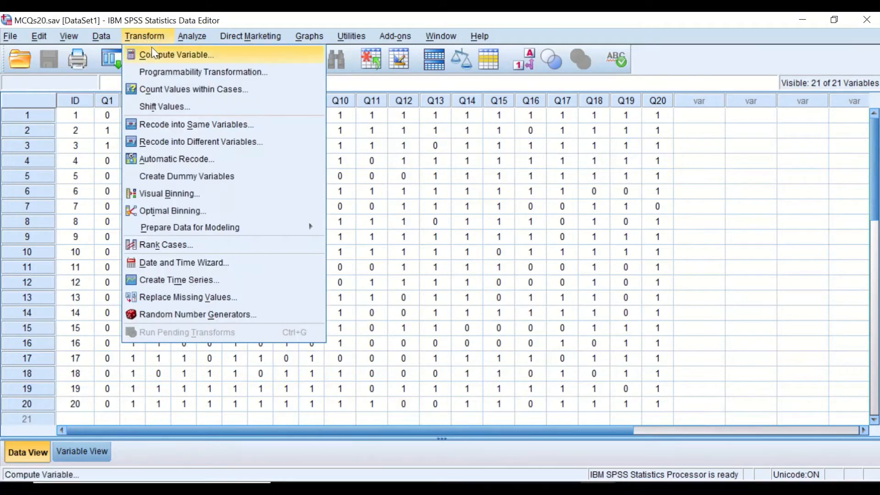
pyautogui.click(155, 56)
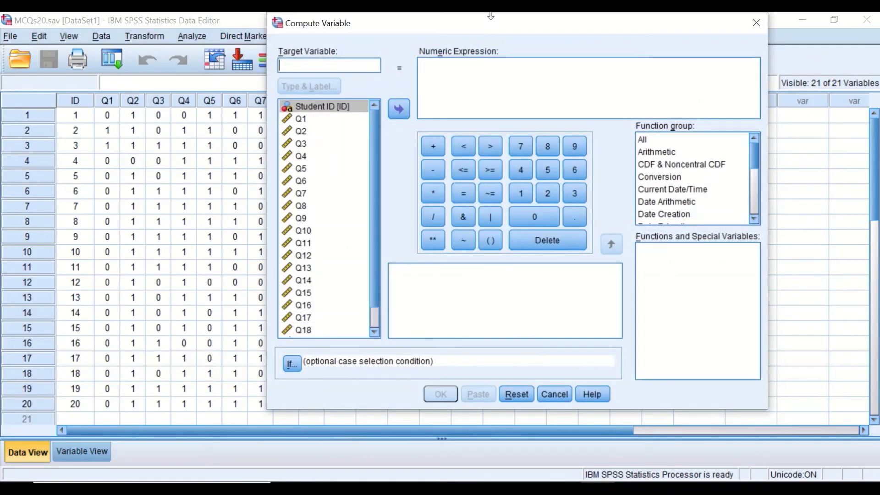
pyautogui.moveTo(640, 31); pyautogui.dragTo(690, 80)
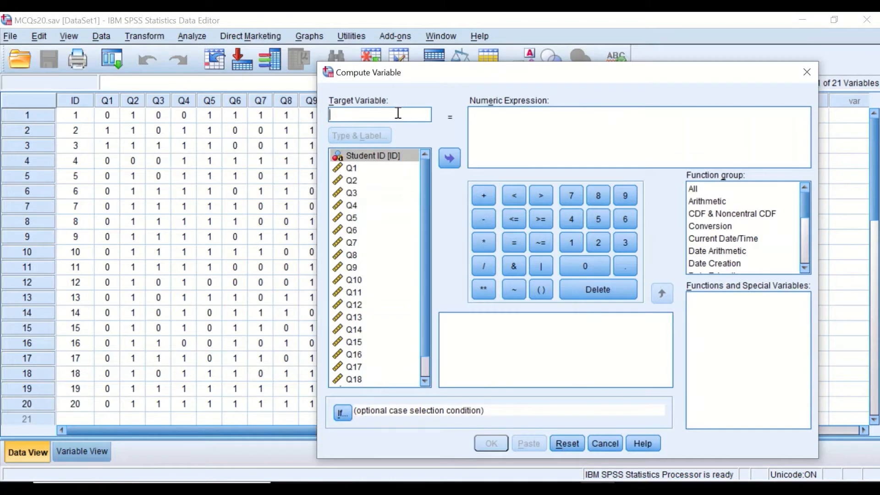
pyautogui.write('TOTALSCORE')
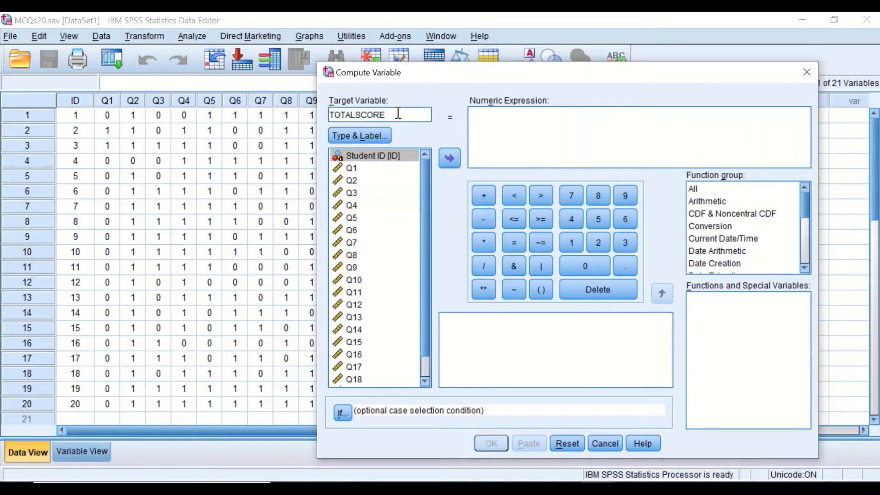
pyautogui.moveTo(621, 78); pyautogui.dragTo(738, 224)
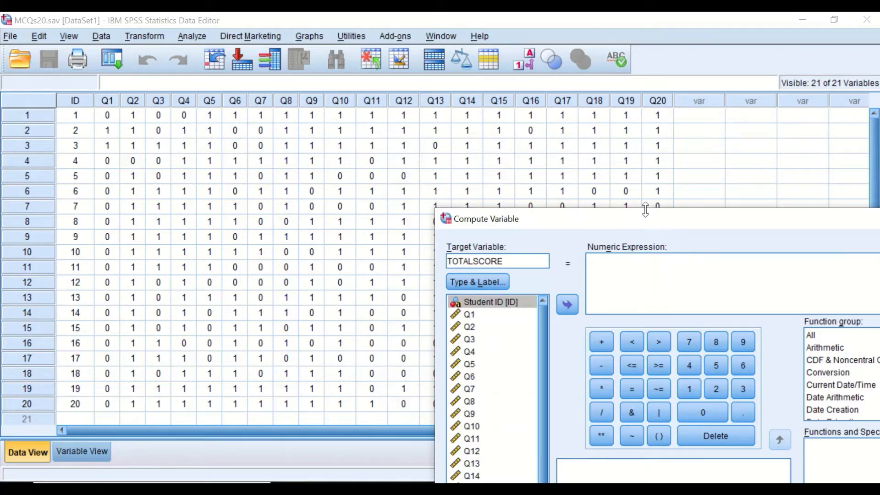
pyautogui.moveTo(685, 217); pyautogui.dragTo(453, 144)
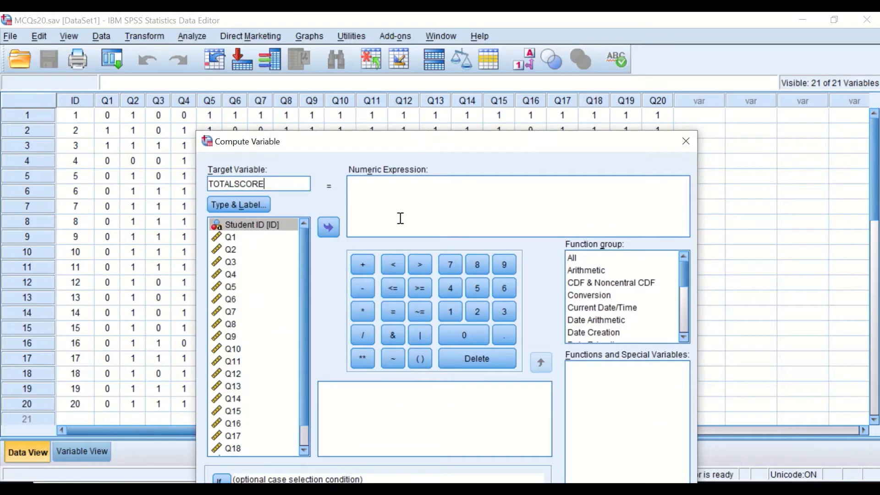
# Insert the statistical Sum function into the numeric expression and clear its placeholder arguments.
pyautogui.click(513, 198)
pyautogui.click(570, 259)
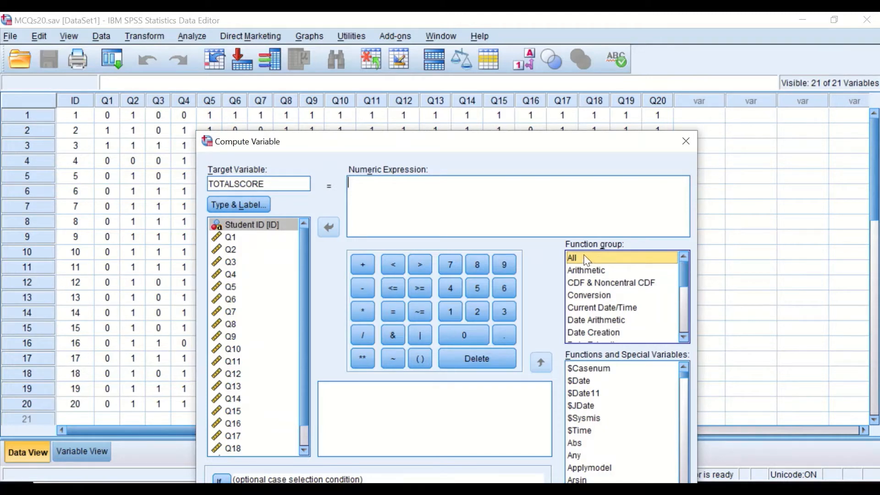
pyautogui.moveTo(679, 271); pyautogui.dragTo(678, 300)
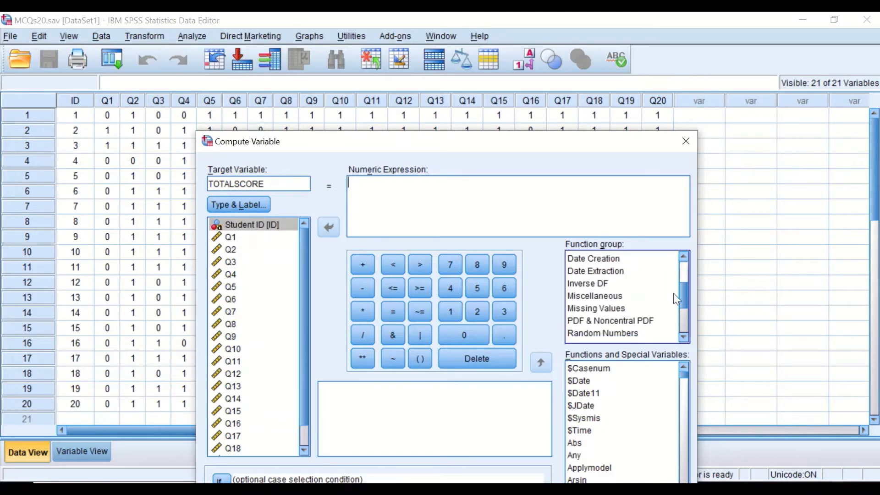
pyautogui.scroll(-3, 618, 312)
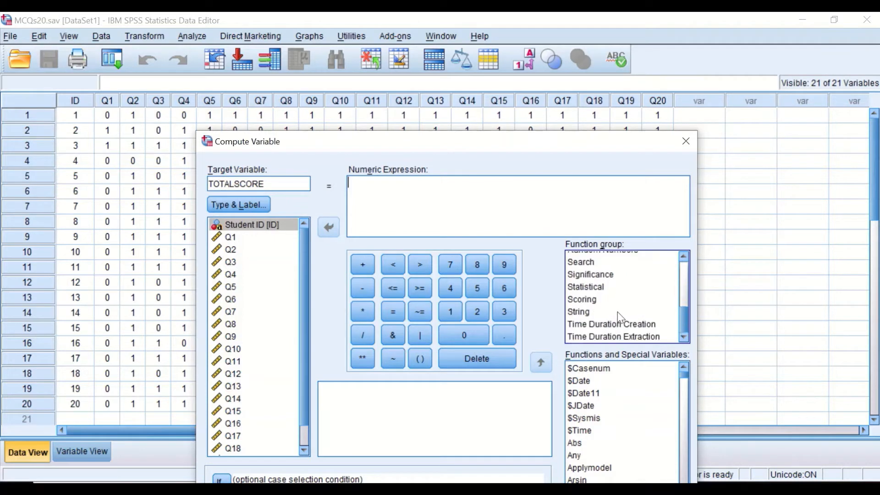
pyautogui.click(594, 288)
pyautogui.click(586, 442)
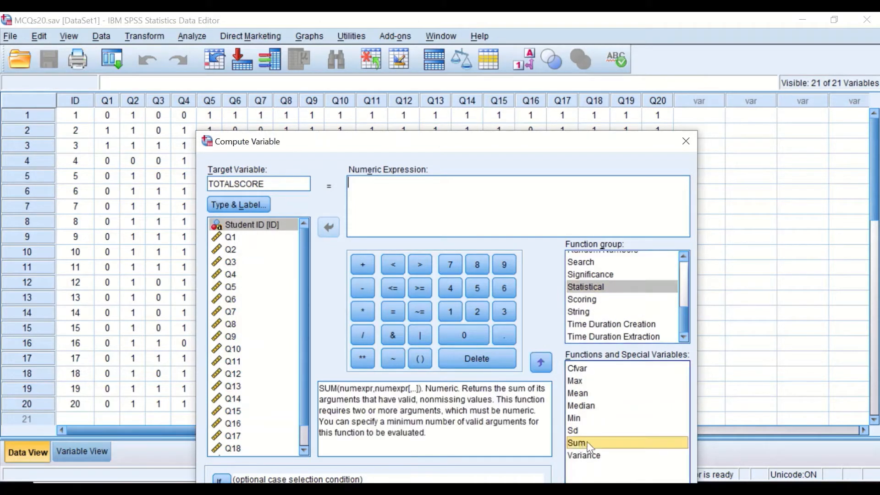
pyautogui.moveTo(614, 443); pyautogui.dragTo(373, 177)
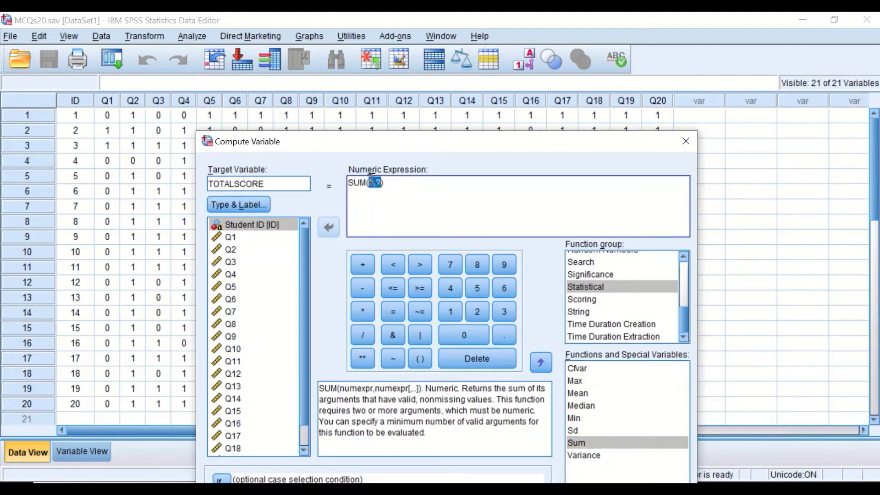
pyautogui.press('Delete')
# Add Q1, Q2 and Q3 as comma-separated arguments inside the SUM function.
pyautogui.click(262, 237)
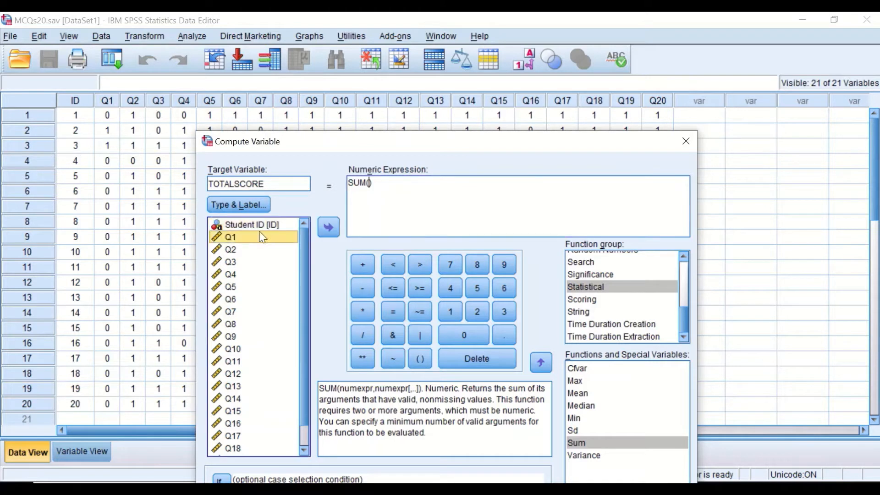
pyautogui.click(325, 228)
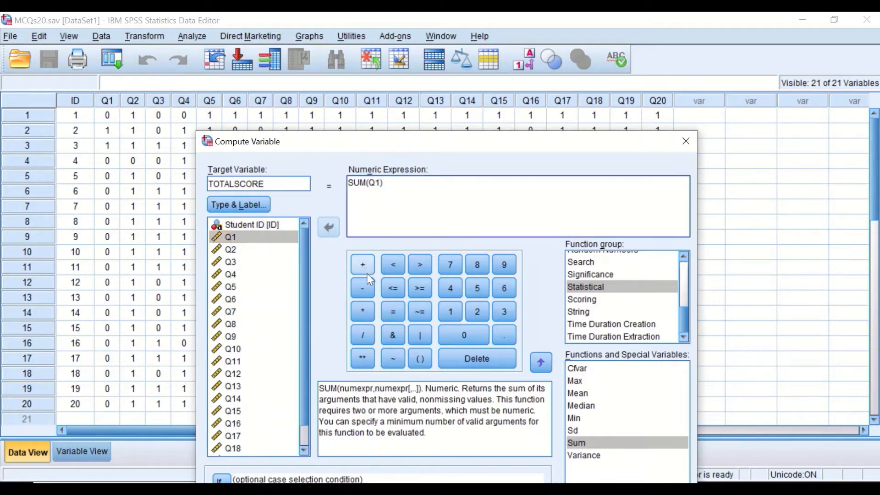
pyautogui.write(',')
pyautogui.click(233, 250)
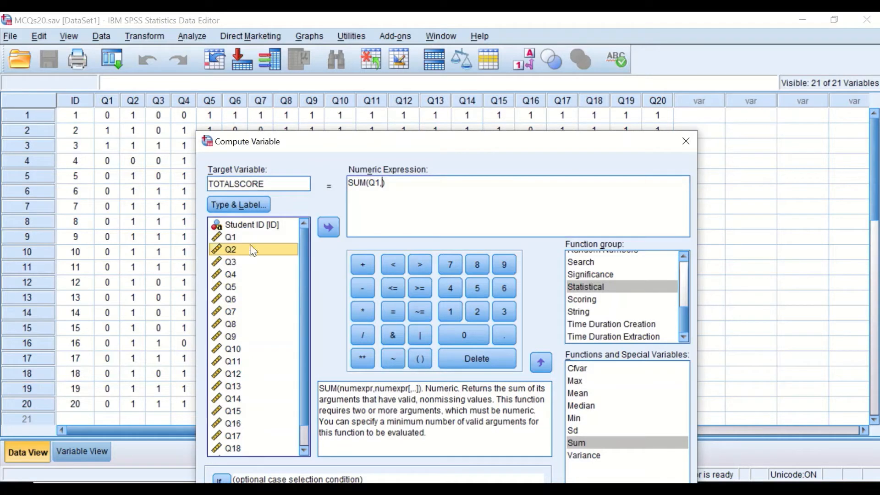
pyautogui.click(326, 227)
pyautogui.write(',')
pyautogui.click(229, 261)
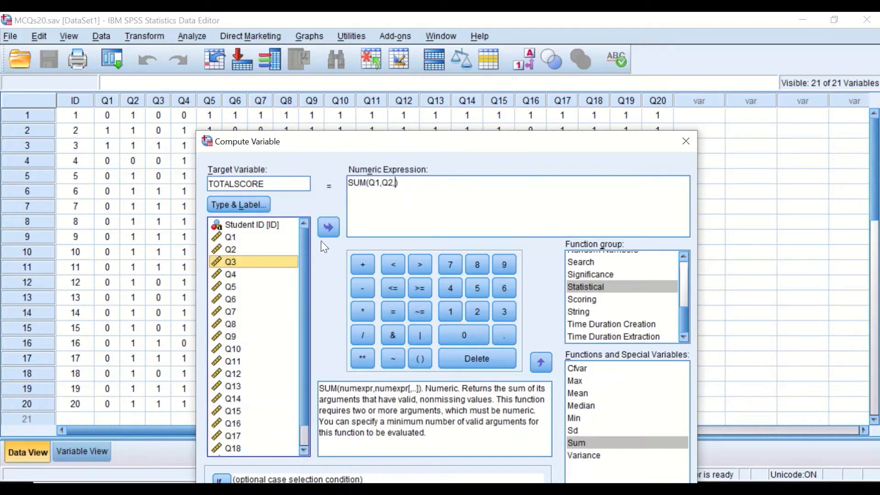
pyautogui.click(328, 227)
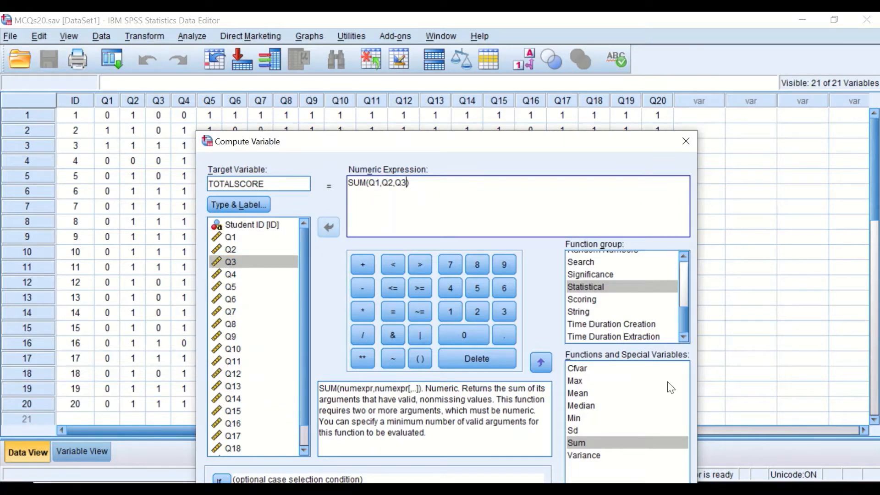
# Switch to Plus.docx in Word and copy the comma-separated list from Q1 to Q20.
pyautogui.moveTo(527, 142); pyautogui.dragTo(591, 77)
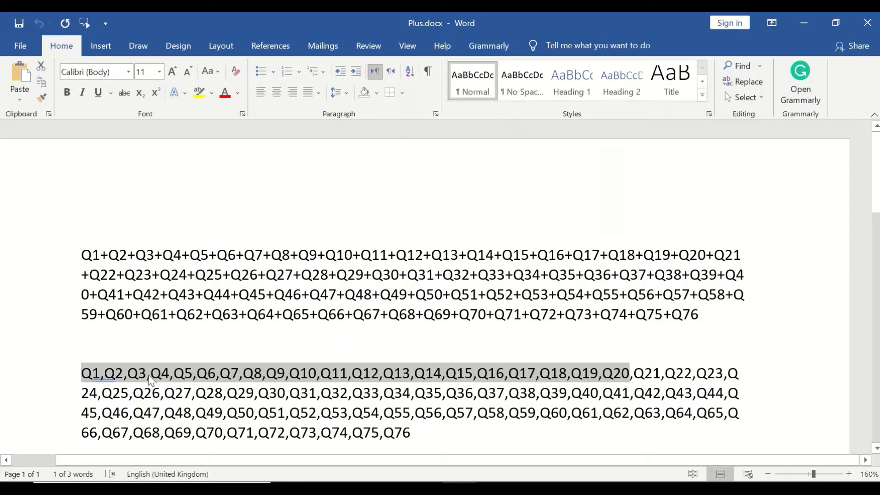
pyautogui.click(87, 374)
pyautogui.moveTo(82, 373); pyautogui.dragTo(622, 371)
pyautogui.rightClick(567, 377)
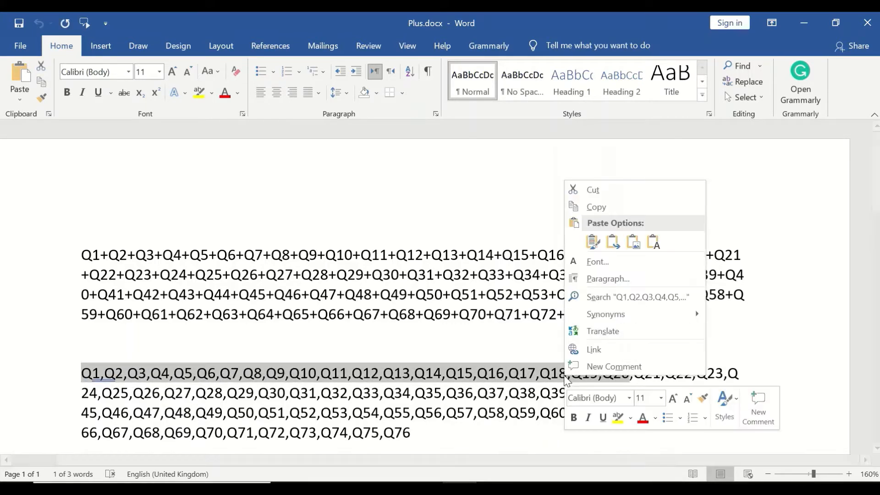
pyautogui.click(604, 206)
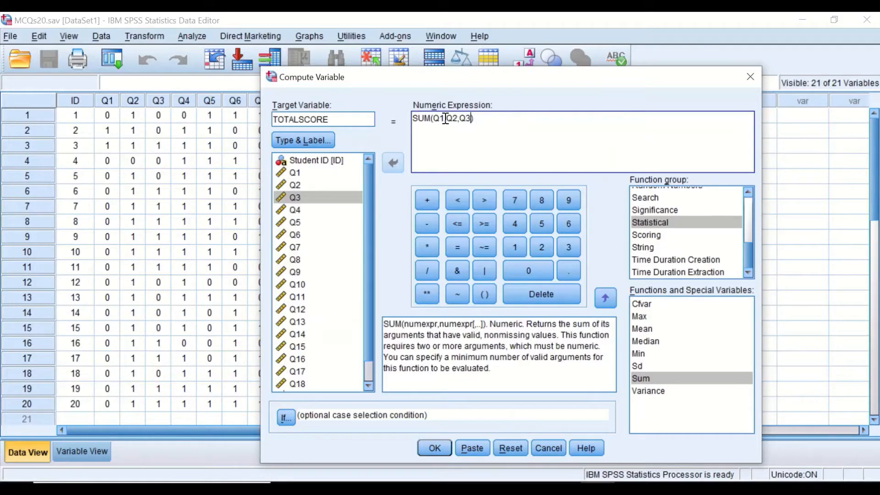
# Back in SPSS, replace the SUM arguments with the copied Q1 to Q20 list, compute TOTALSCORE and return to the data editor.
pyautogui.moveTo(434, 118); pyautogui.dragTo(475, 120)
pyautogui.press('Delete')
pyautogui.hotkey('ctrl', 'v')
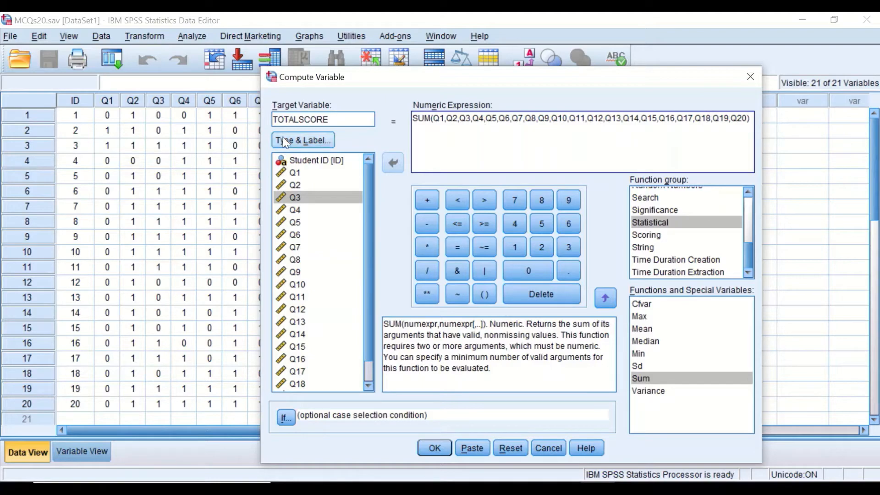
pyautogui.click(435, 445)
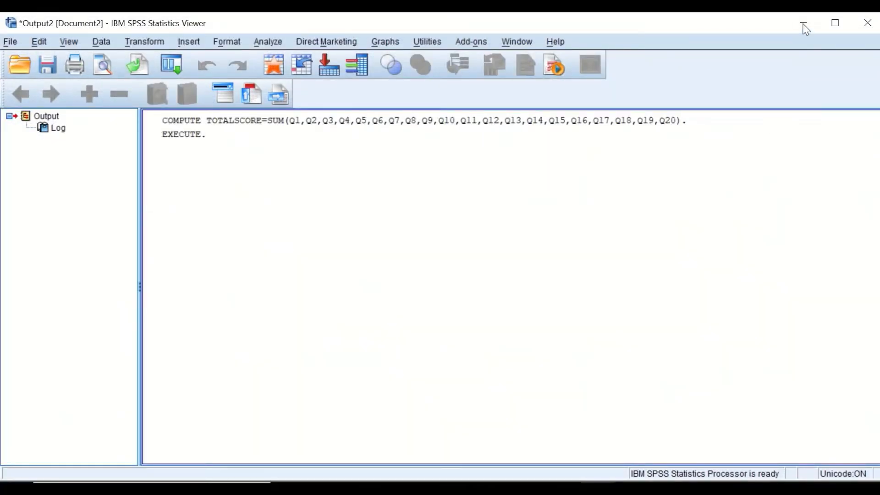
pyautogui.click(803, 23)
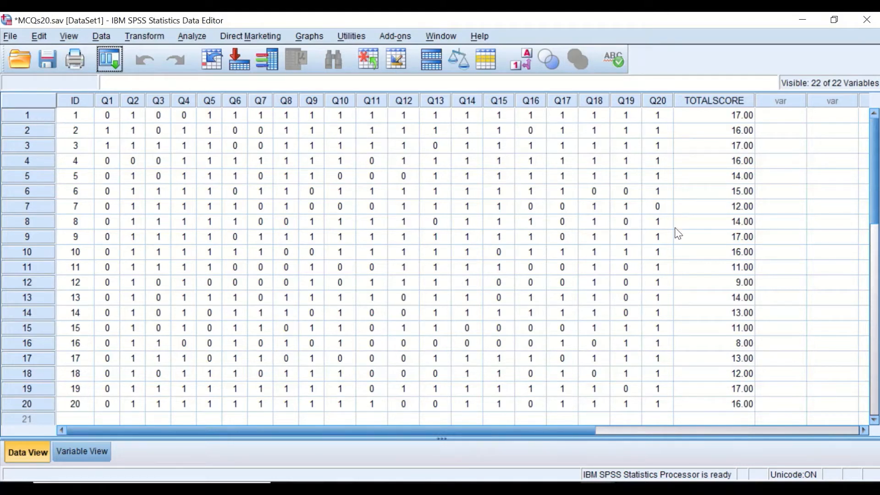
# Set the TOTALSCORE variable's decimals to 0 in its variable definition.
pyautogui.click(721, 102)
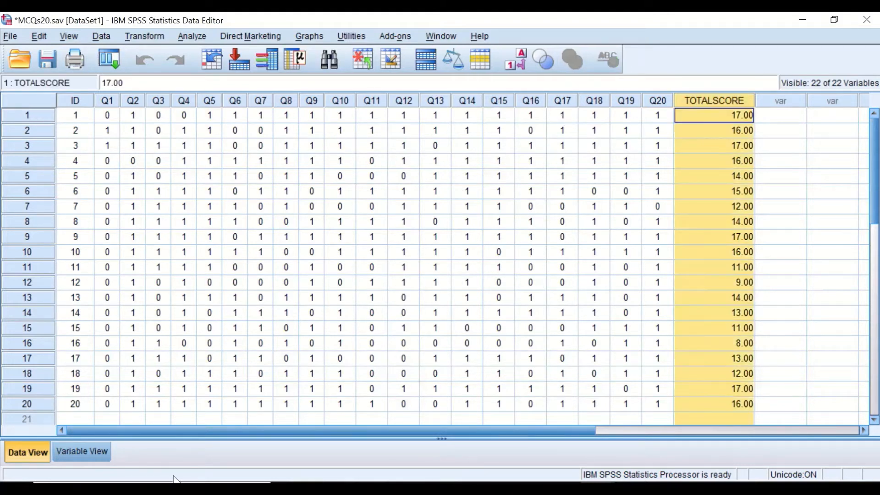
pyautogui.click(76, 453)
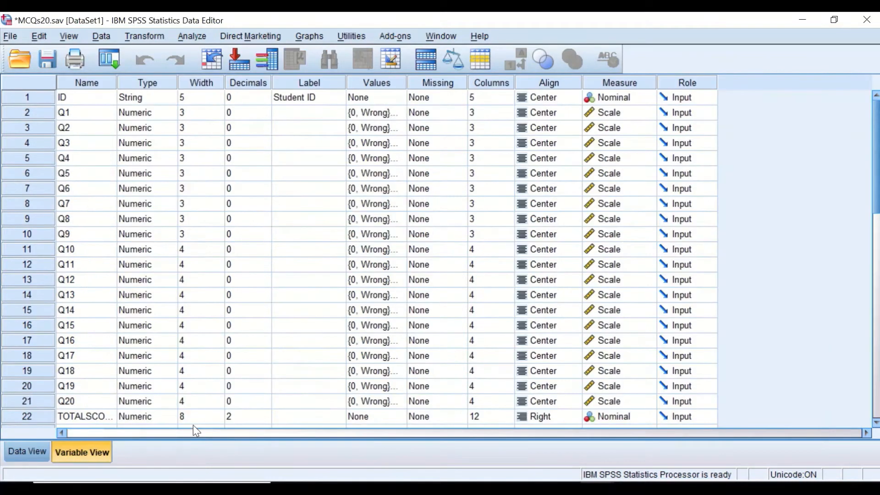
pyautogui.click(246, 421)
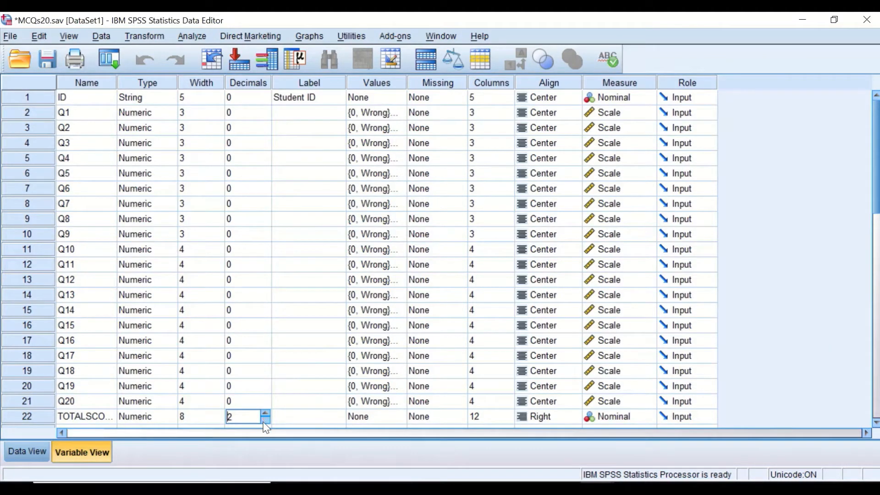
pyautogui.click(265, 420)
pyautogui.click(265, 420)
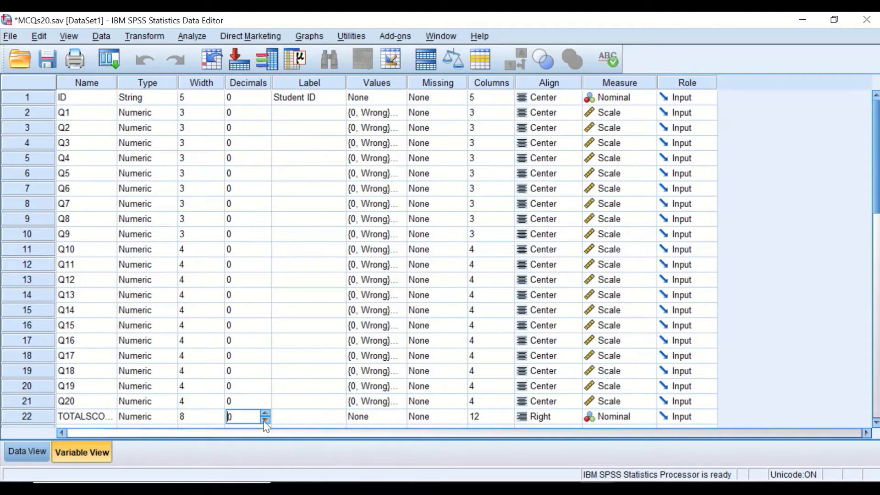
# Set TOTALSCORE's alignment to Center and its measurement level to Scale.
pyautogui.click(557, 413)
pyautogui.click(549, 456)
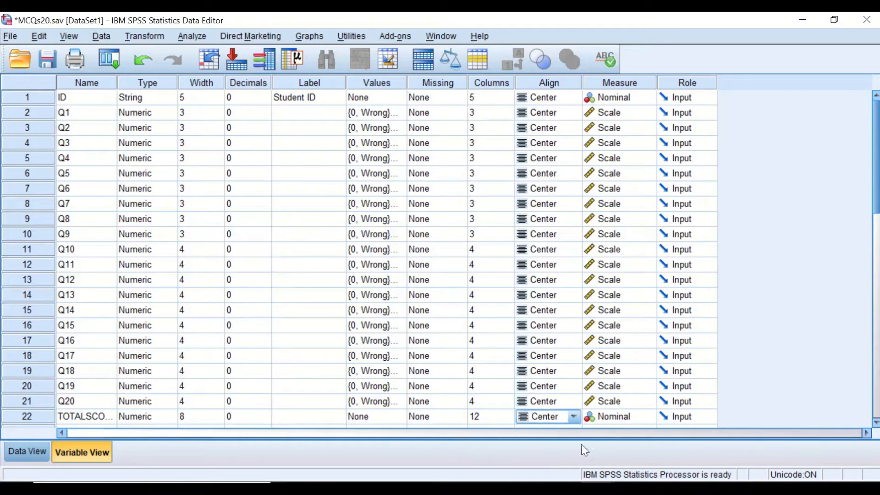
pyautogui.click(610, 421)
pyautogui.click(610, 432)
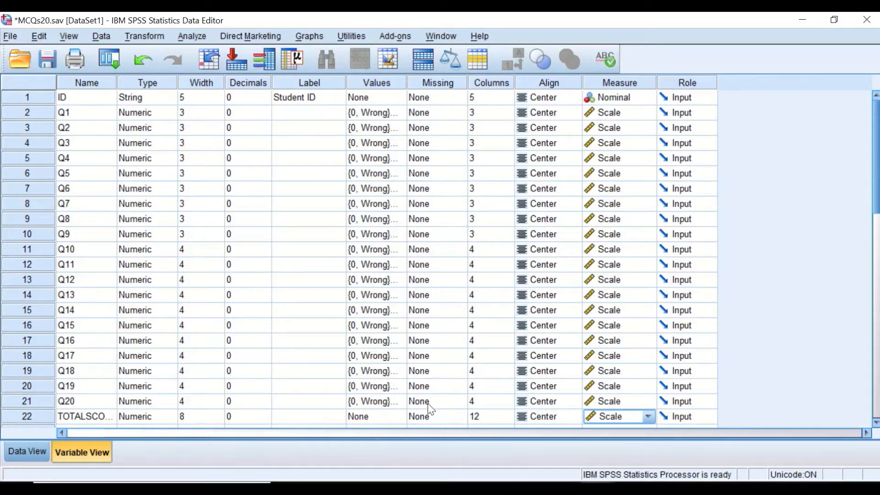
# Set TOTALSCORE's column width to 6 and review the scores in the data view.
pyautogui.click(480, 417)
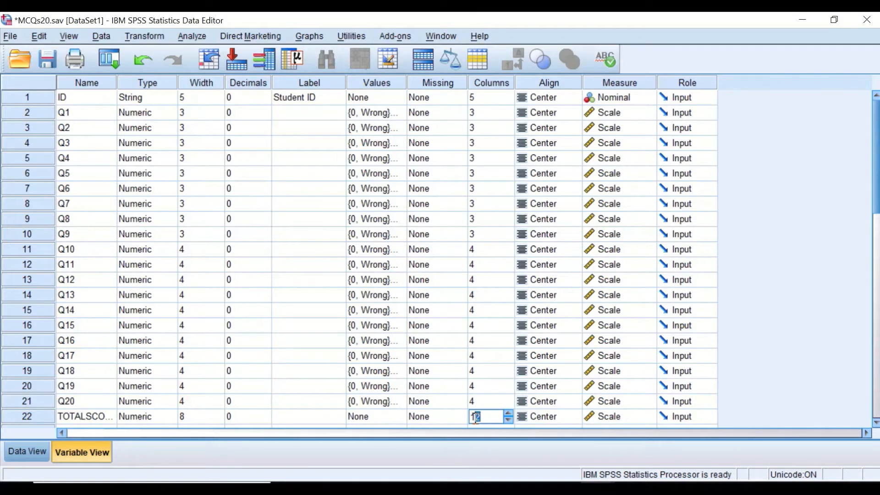
pyautogui.moveTo(474, 418); pyautogui.dragTo(467, 419)
pyautogui.write('6')
pyautogui.click(30, 454)
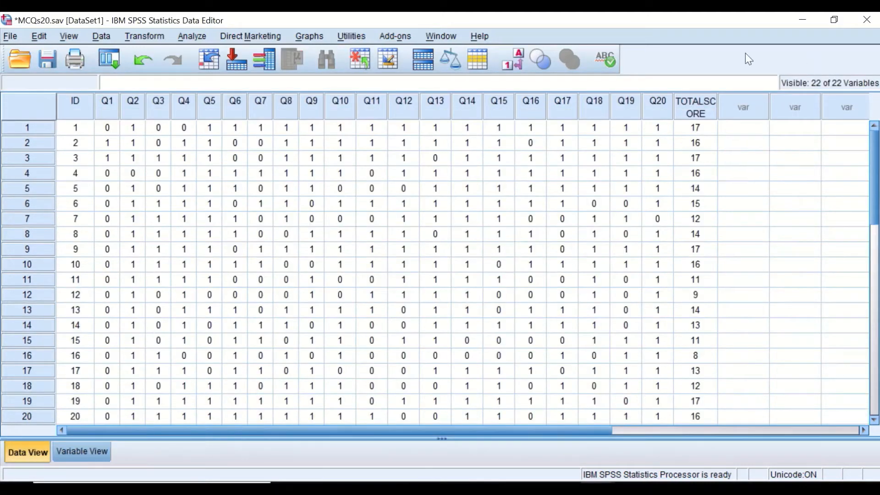
pyautogui.scroll(-1, 708, 155)
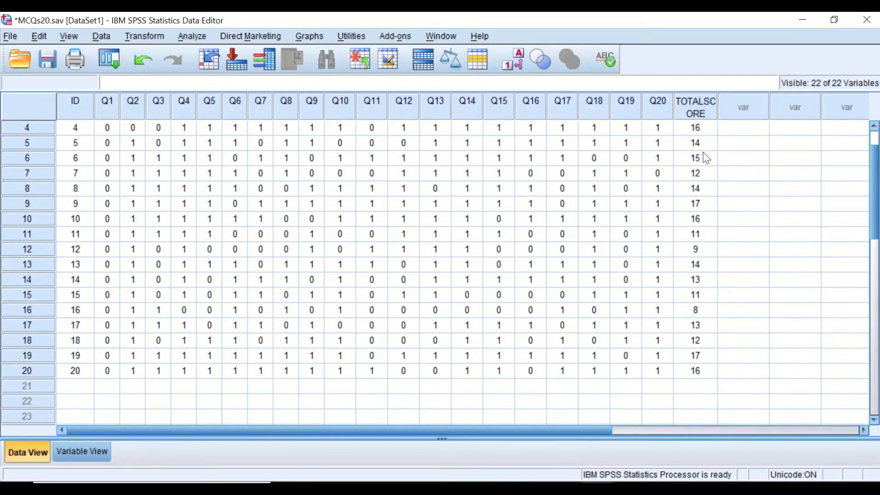
pyautogui.scroll(1, 697, 177)
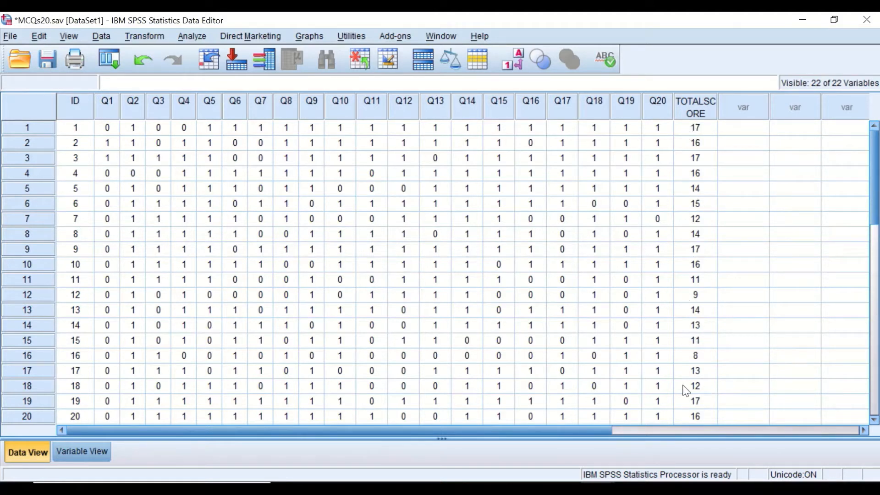
# Sort the cases by TOTALSCORE in descending order and look through the sorted scores.
pyautogui.click(102, 37)
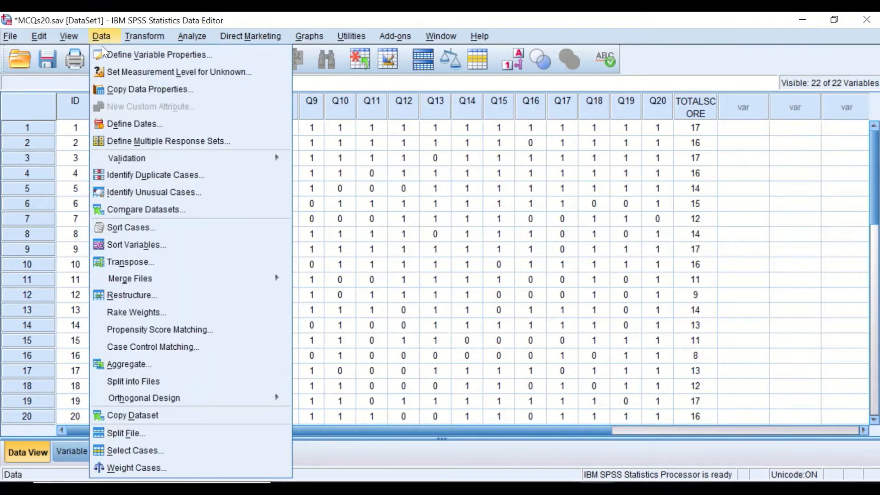
pyautogui.click(136, 228)
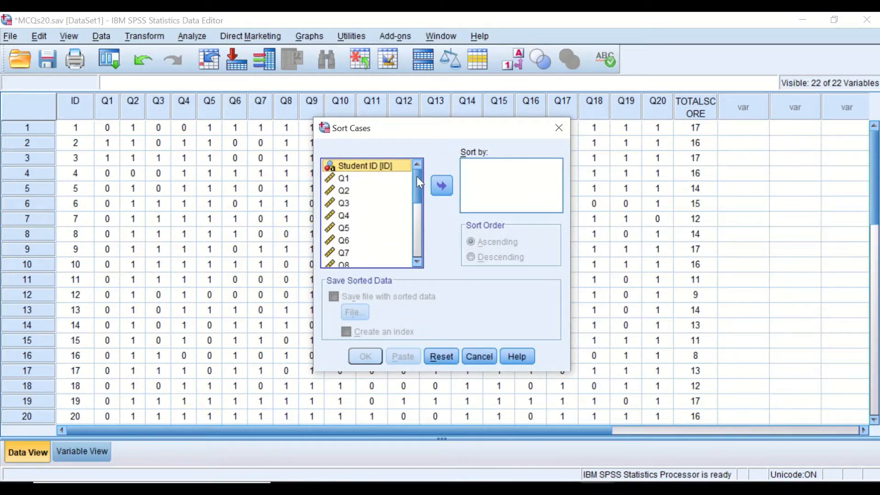
pyautogui.scroll(-5, 417, 177)
pyautogui.click(355, 259)
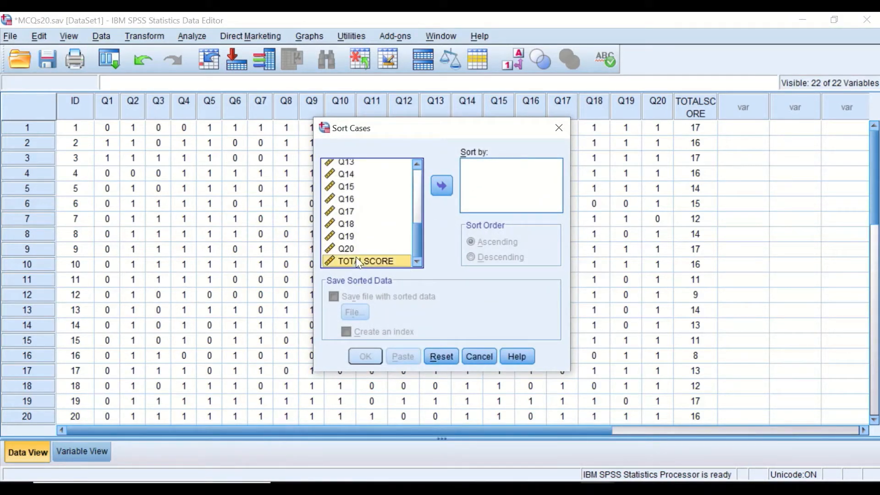
pyautogui.click(435, 185)
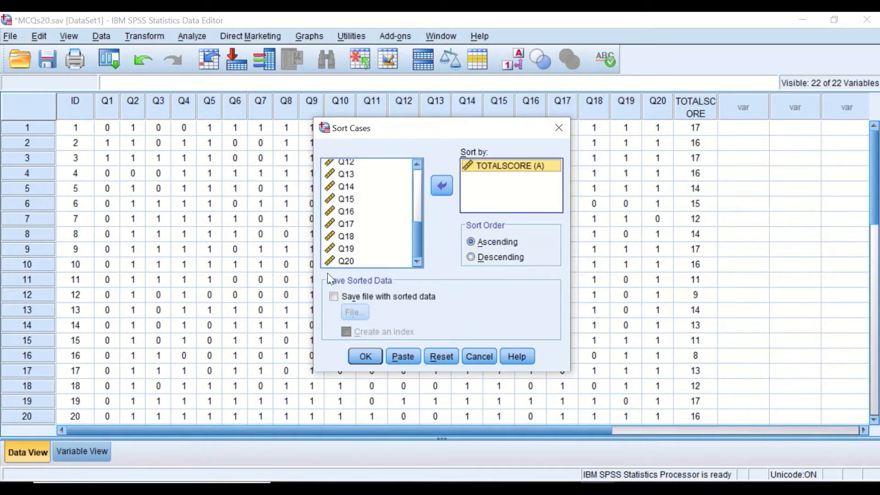
pyautogui.click(487, 259)
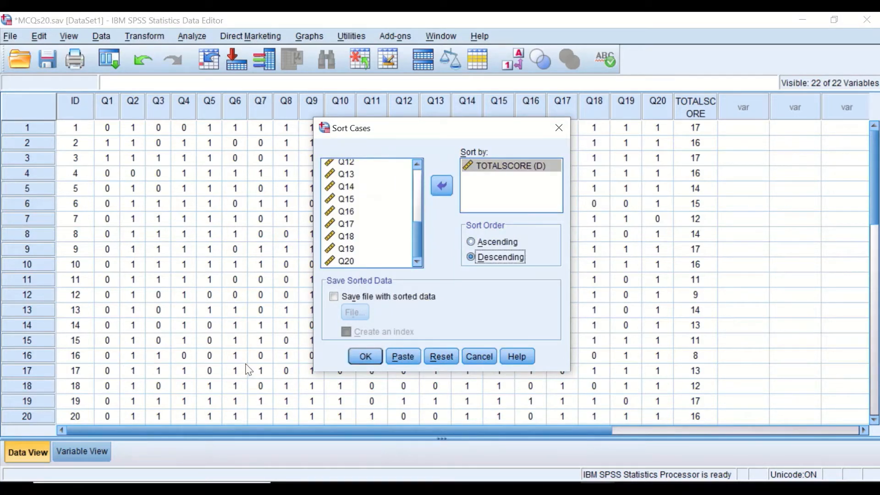
pyautogui.click(364, 356)
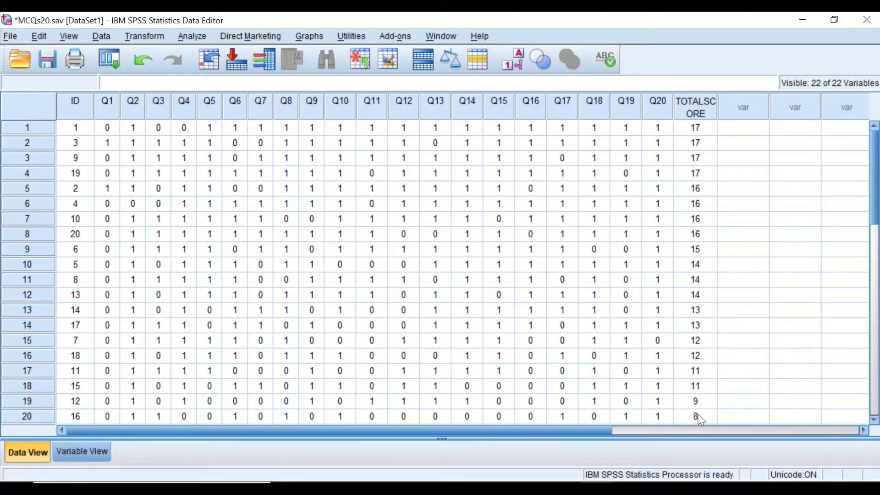
pyautogui.scroll(-1, 697, 410)
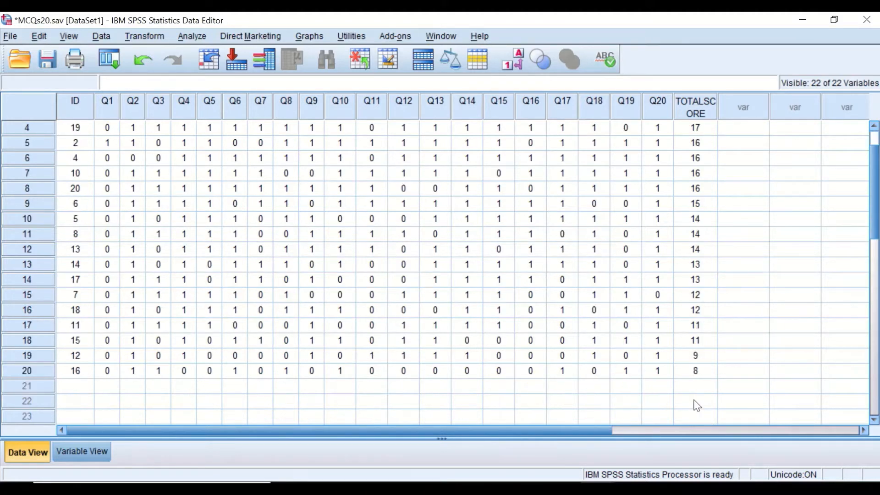
pyautogui.scroll(1, 689, 388)
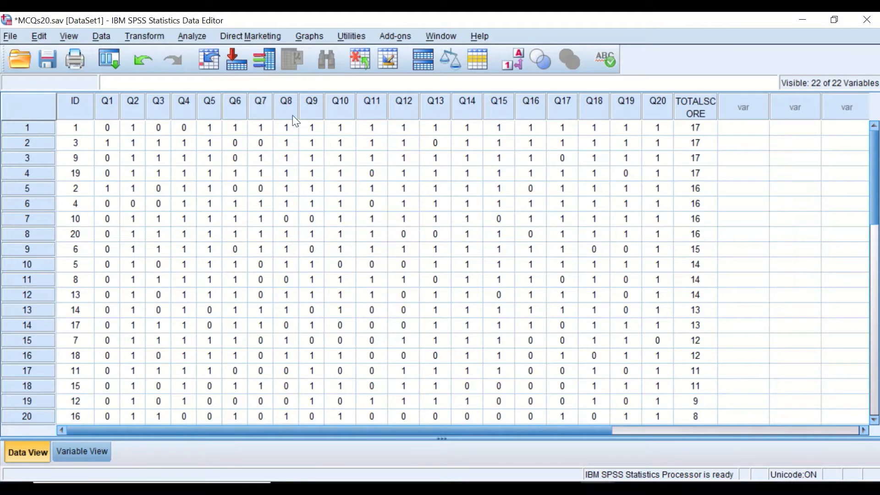
# Transpose Q1 to Q20 and TOTALSCORE with Student ID as the name variable, and compare the new dataset with the original.
pyautogui.click(103, 37)
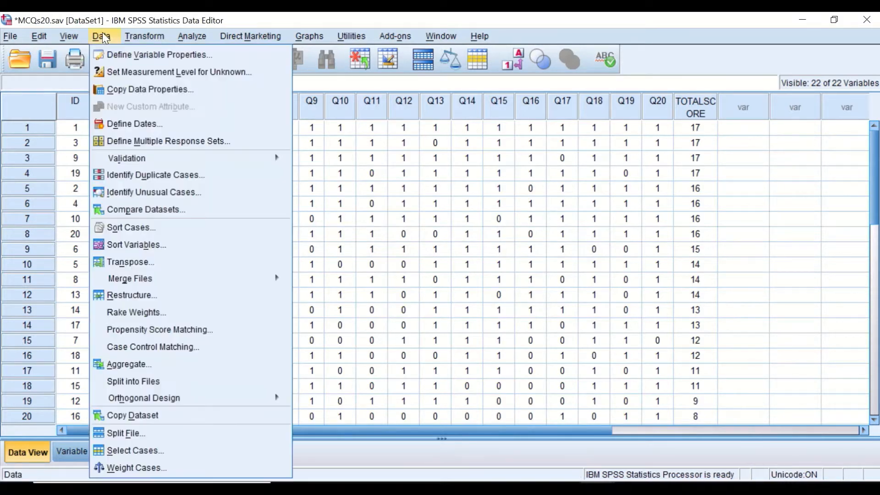
pyautogui.click(120, 263)
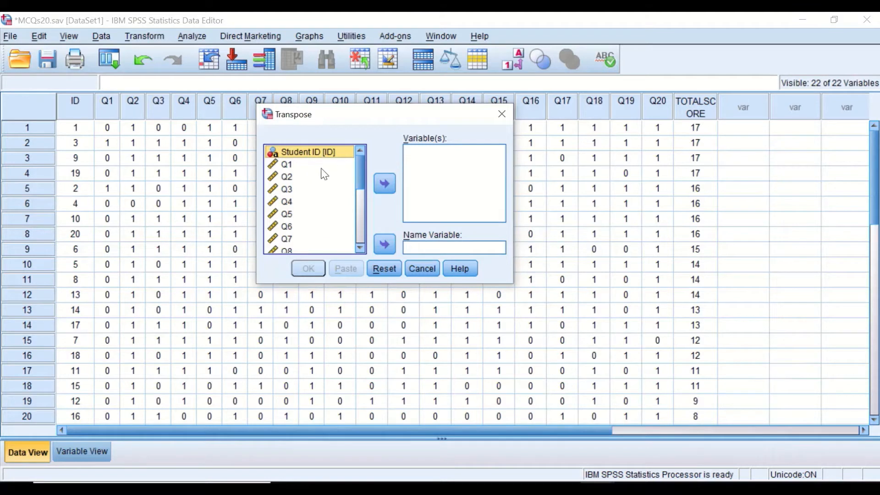
pyautogui.click(347, 164)
pyautogui.moveTo(357, 163); pyautogui.dragTo(353, 231)
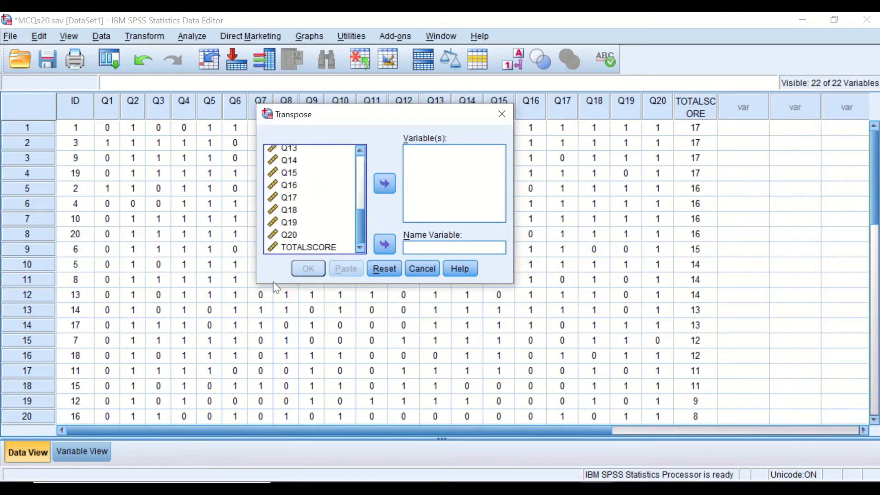
pyautogui.keyDown('shift'); pyautogui.click(291, 248); pyautogui.keyUp('shift')
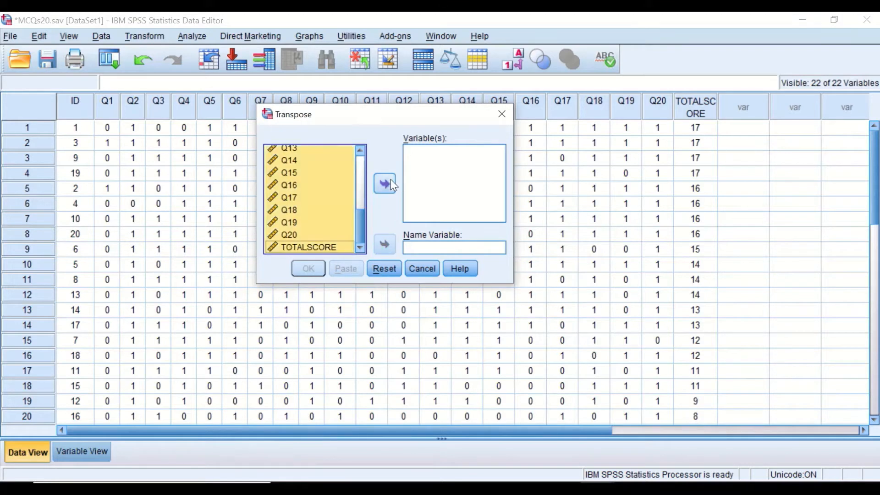
pyautogui.click(386, 184)
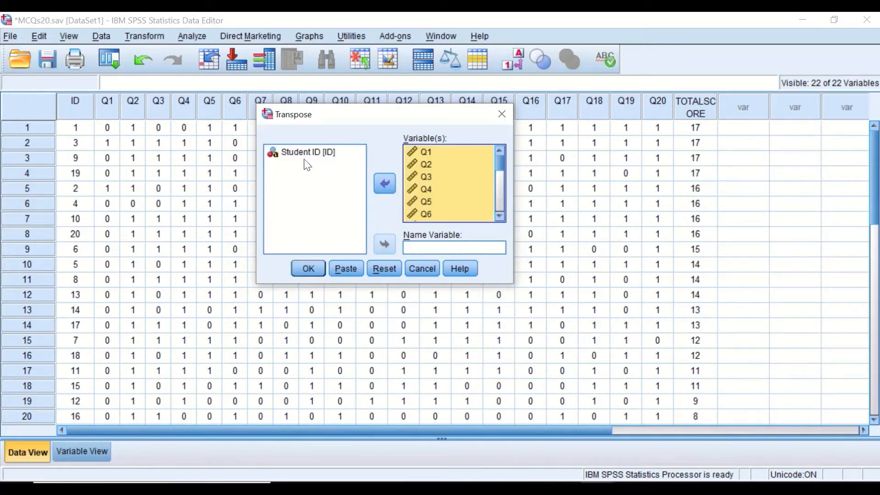
pyautogui.moveTo(306, 153); pyautogui.dragTo(420, 249)
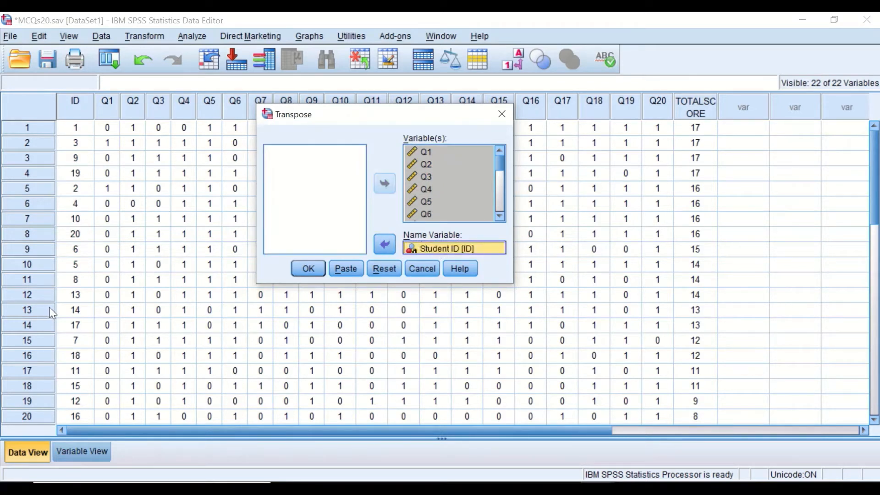
pyautogui.click(306, 269)
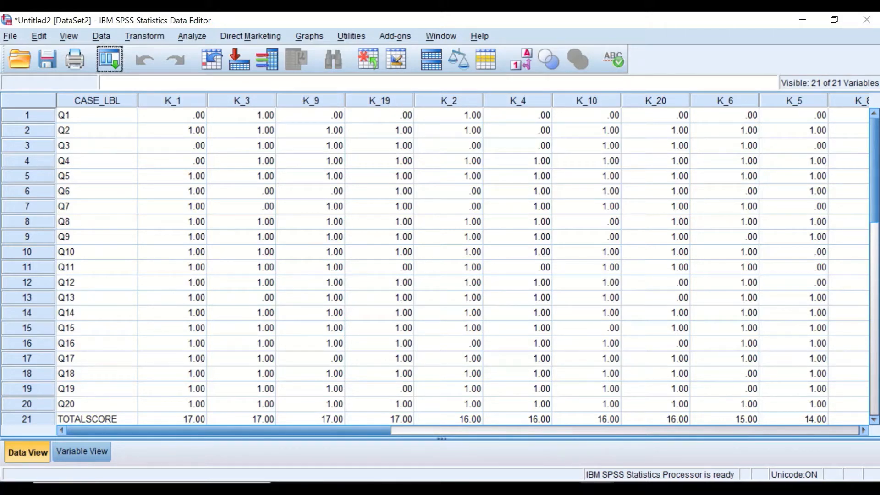
pyautogui.moveTo(516, 460)
pyautogui.click(465, 448)
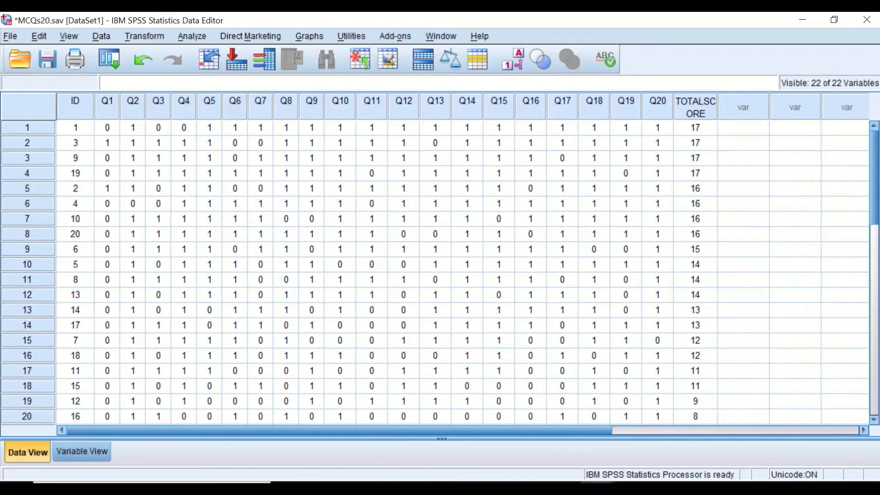
pyautogui.click(597, 488)
pyautogui.click(709, 455)
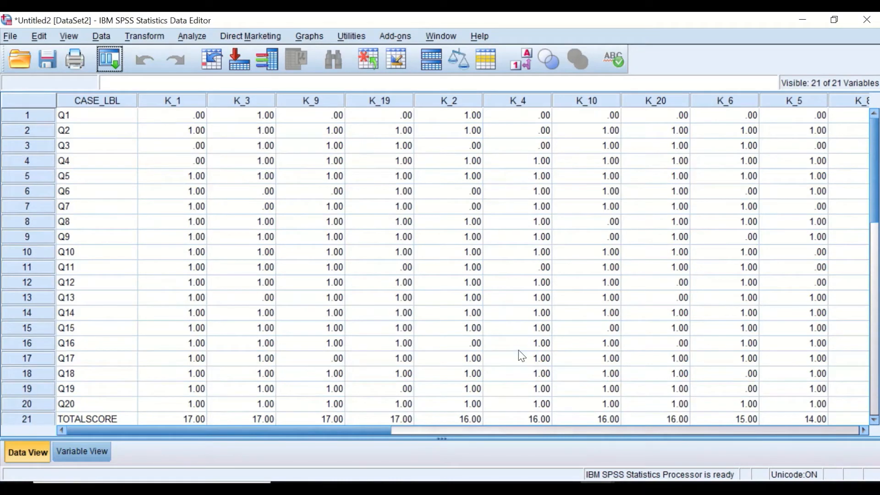
pyautogui.moveTo(356, 431); pyautogui.dragTo(156, 423)
# In the transposed dataset's variable definitions, set K_1's decimals to 0.
pyautogui.click(92, 450)
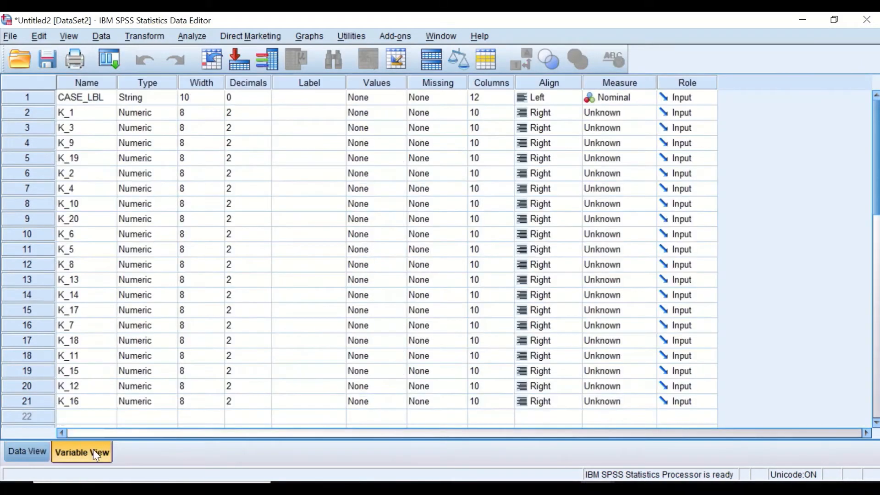
pyautogui.click(261, 113)
pyautogui.doubleClick(233, 112)
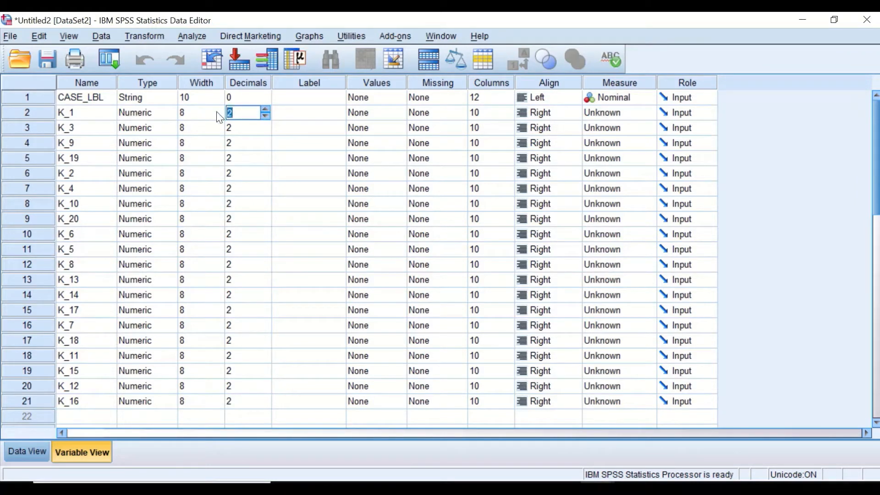
pyautogui.write('0')
pyautogui.click(240, 128)
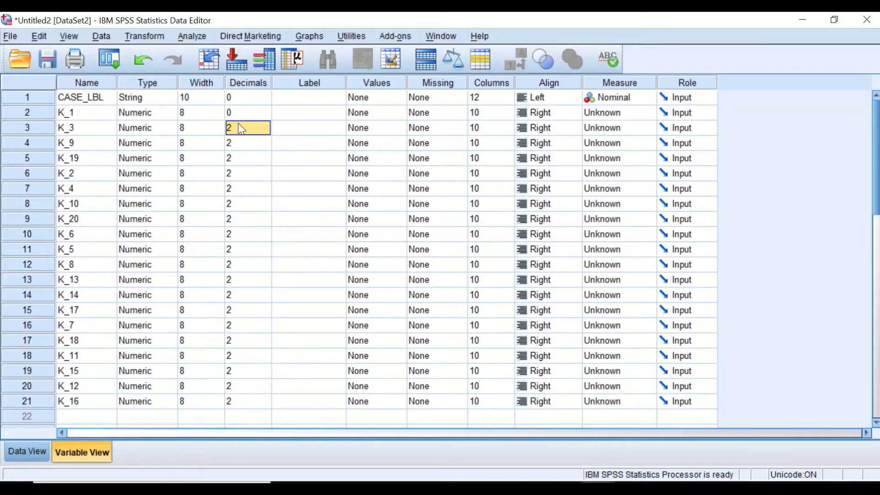
# Copy the 0 decimals setting to all variables from K_3 down to K_16.
pyautogui.click(239, 123)
pyautogui.click(243, 113)
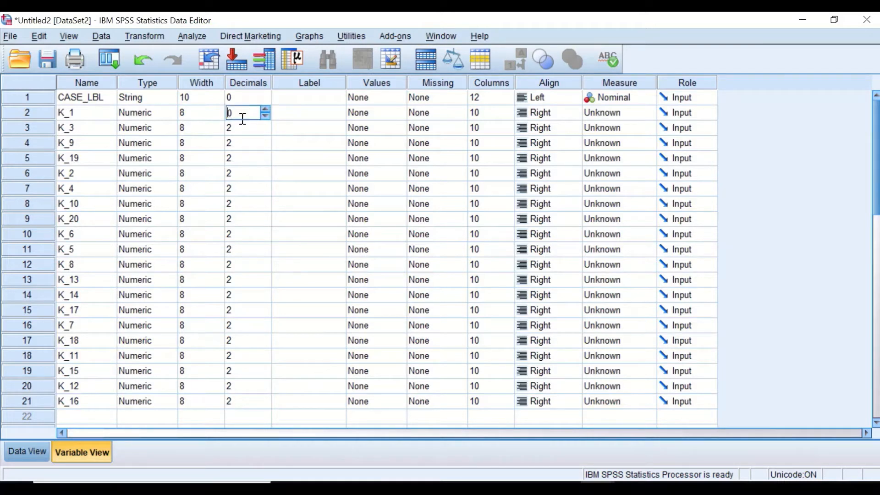
pyautogui.click(241, 129)
pyautogui.click(236, 98)
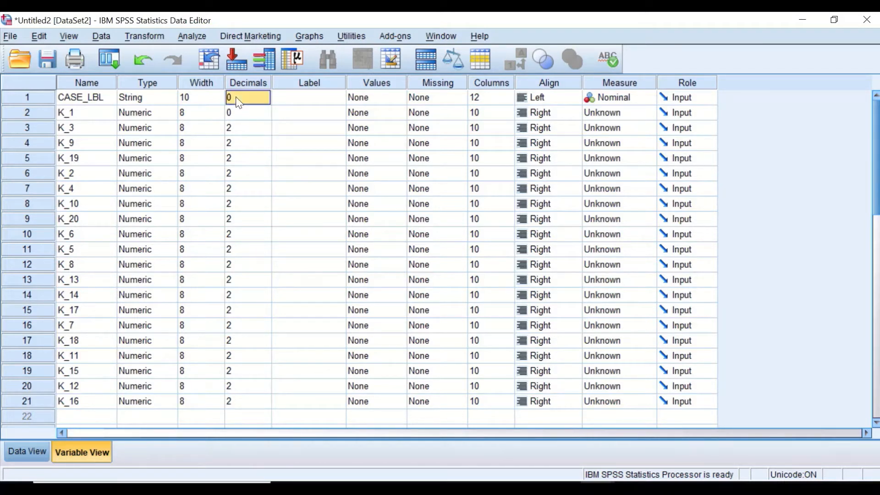
pyautogui.rightClick(235, 99)
pyautogui.click(249, 108)
pyautogui.moveTo(254, 130); pyautogui.dragTo(236, 393)
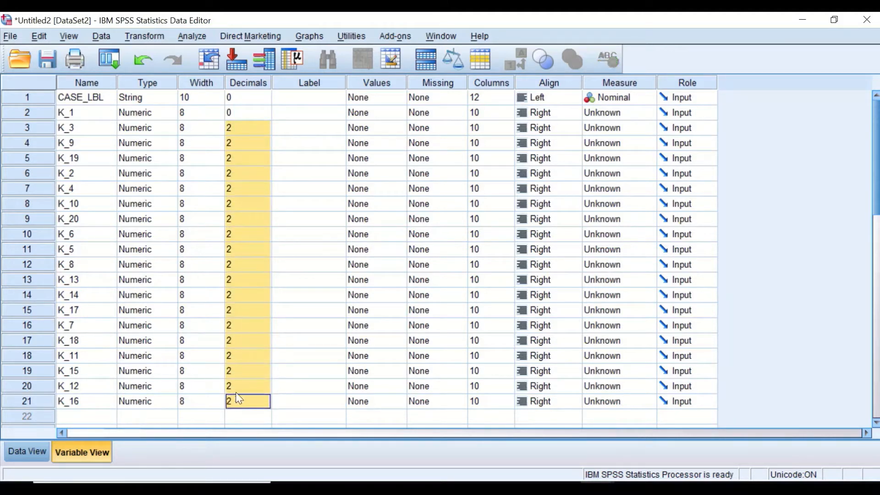
pyautogui.rightClick(237, 163)
pyautogui.click(257, 190)
# Set the column width of CASE_LBL and K_1 to 6.
pyautogui.click(495, 98)
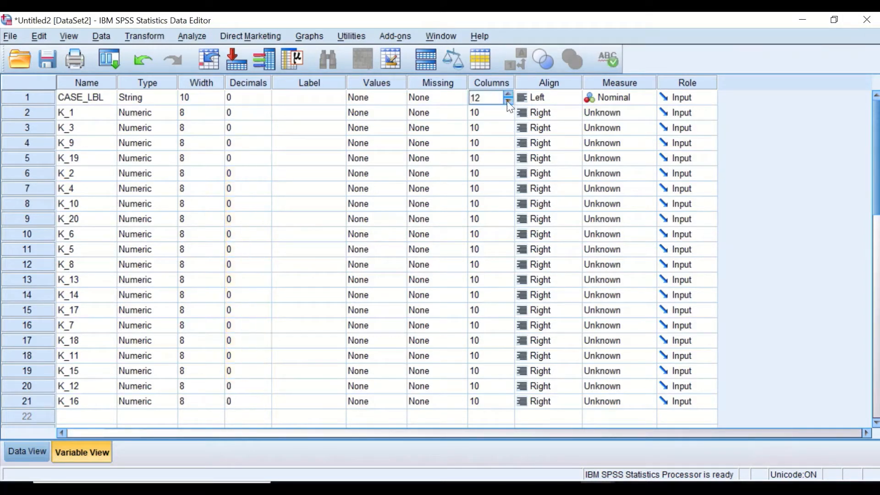
pyautogui.moveTo(485, 98); pyautogui.dragTo(468, 99)
pyautogui.write('6')
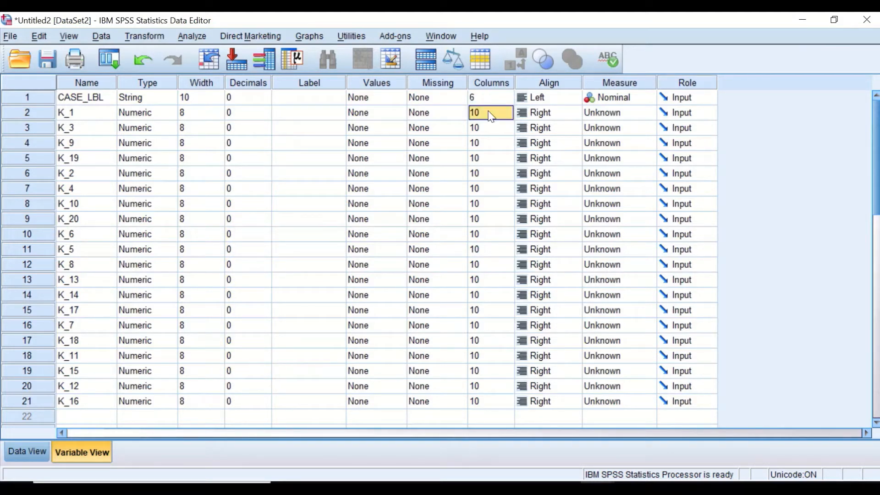
pyautogui.press('Return')
pyautogui.click(486, 98)
pyautogui.click(483, 115)
pyautogui.write('6')
pyautogui.press('Return')
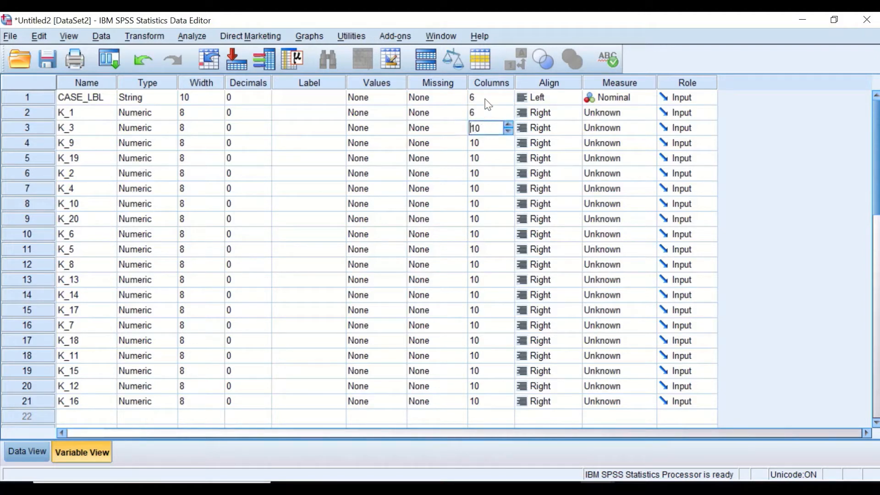
# Copy the column width of 6 to all variables from K_3 down to K_16.
pyautogui.doubleClick(484, 98)
pyautogui.moveTo(484, 97); pyautogui.dragTo(466, 97)
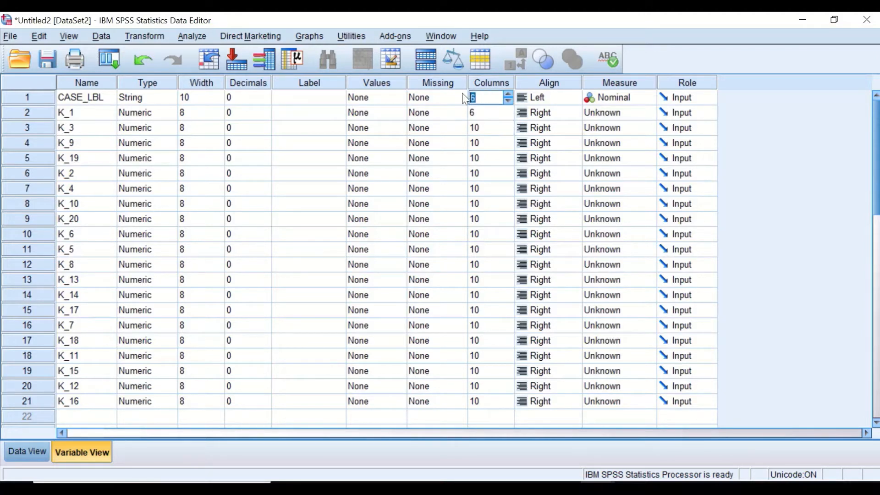
pyautogui.rightClick(491, 97)
pyautogui.click(498, 110)
pyautogui.moveTo(479, 128); pyautogui.dragTo(500, 395)
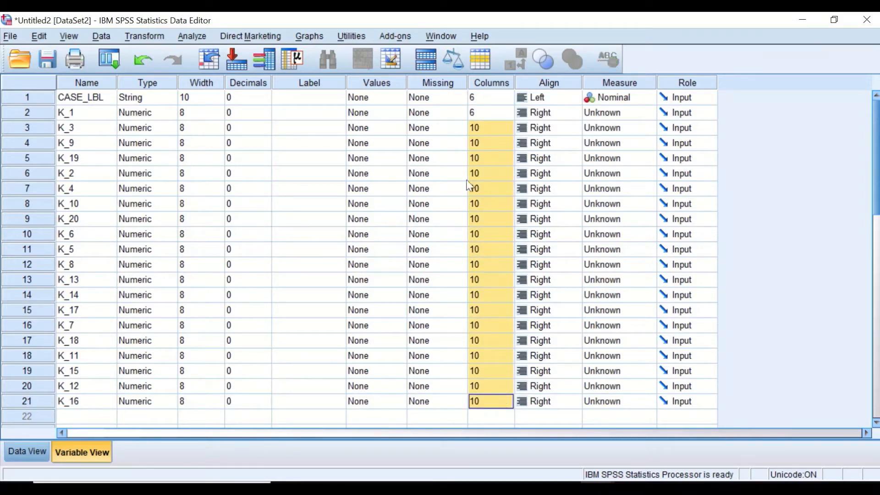
pyautogui.click(499, 181)
pyautogui.rightClick(498, 181)
pyautogui.moveTo(479, 128); pyautogui.dragTo(477, 407)
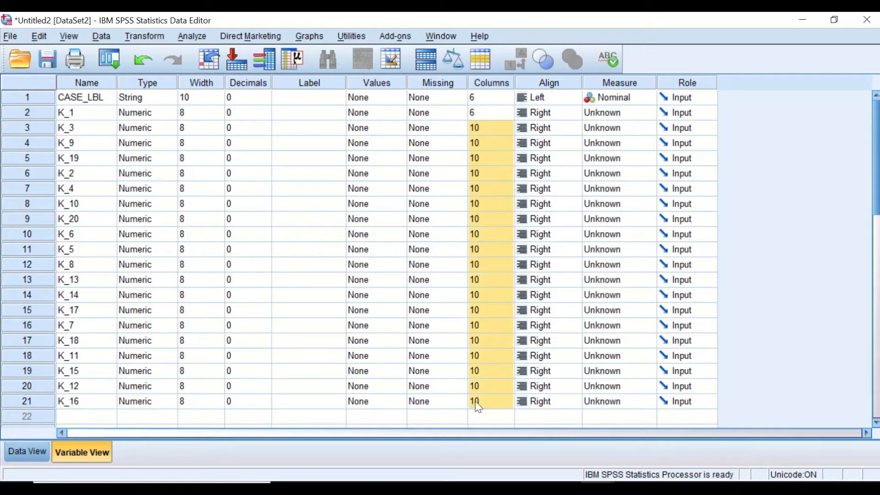
pyautogui.click(488, 142)
pyautogui.rightClick(488, 143)
pyautogui.moveTo(487, 127); pyautogui.dragTo(493, 401)
pyautogui.hotkey('ctrl', 'v')
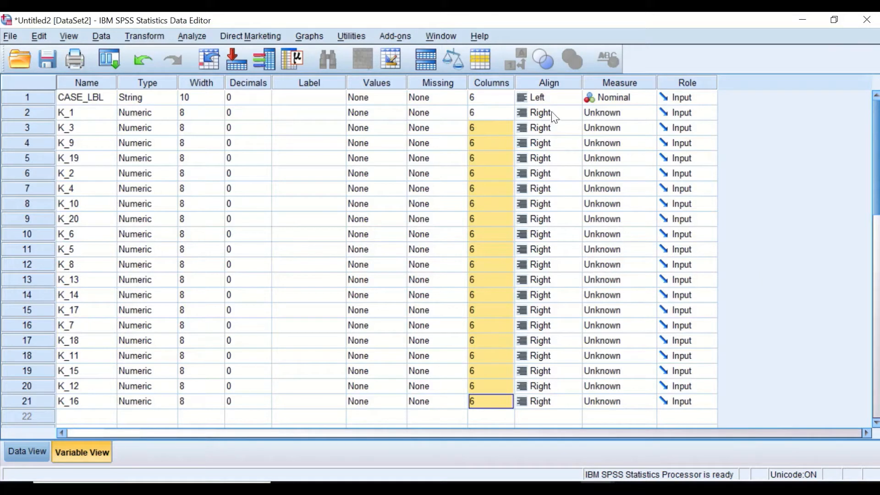
# Set the alignment of CASE_LBL and K_1 to Center.
pyautogui.click(554, 98)
pyautogui.click(558, 98)
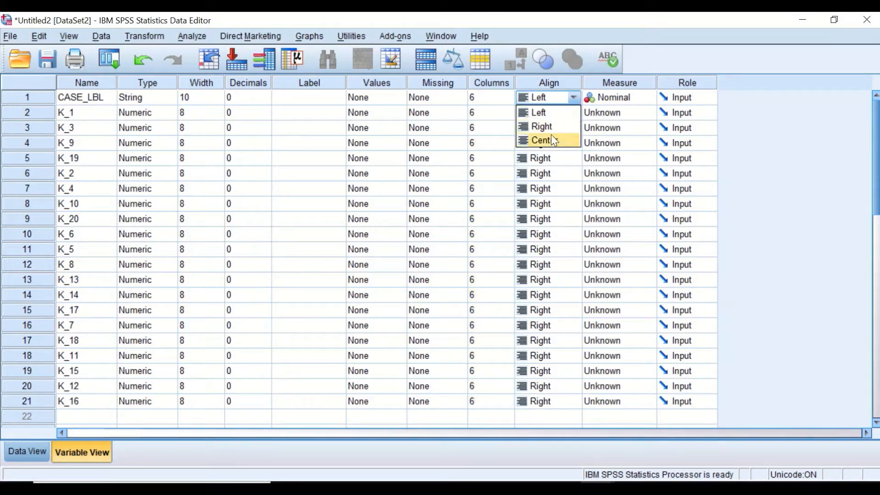
pyautogui.click(551, 139)
pyautogui.click(551, 111)
pyautogui.click(555, 117)
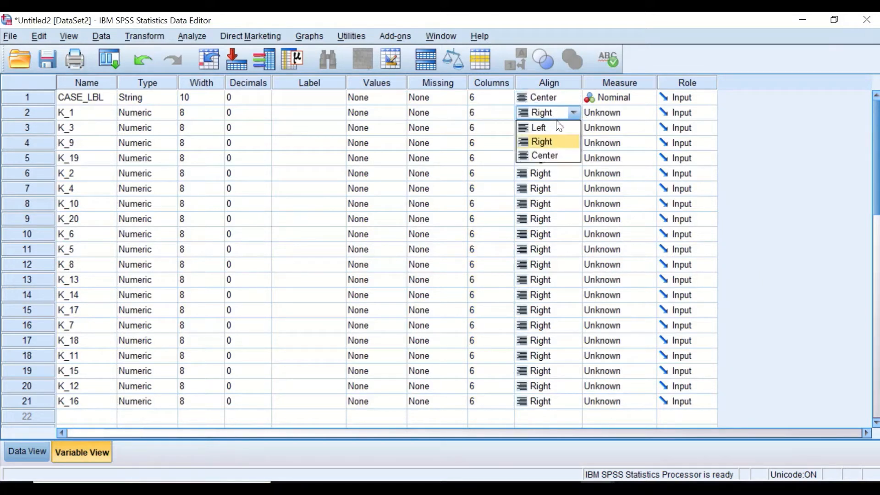
pyautogui.click(558, 156)
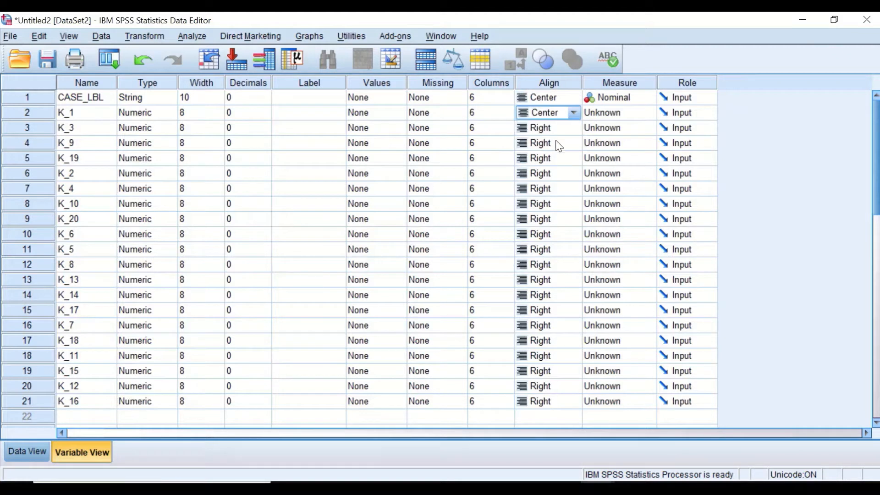
# Copy the Center alignment of CASE_LBL to all variables from K_1 down to K_16.
pyautogui.click(552, 98)
pyautogui.click(554, 99)
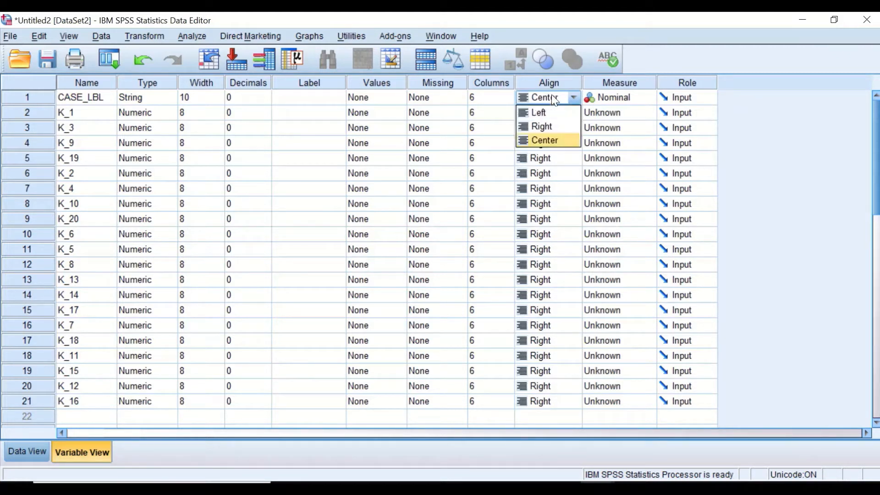
pyautogui.click(546, 138)
pyautogui.click(549, 97)
pyautogui.click(548, 95)
pyautogui.moveTo(549, 120); pyautogui.dragTo(571, 400)
pyautogui.rightClick(559, 162)
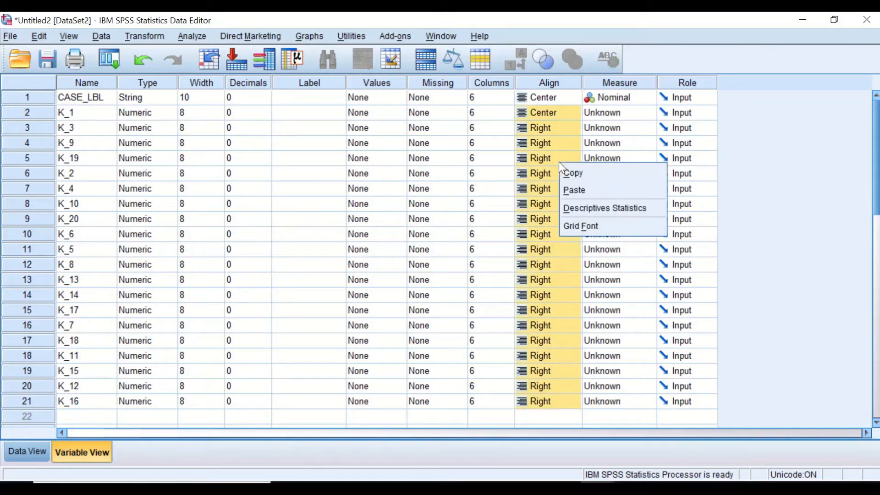
pyautogui.click(571, 190)
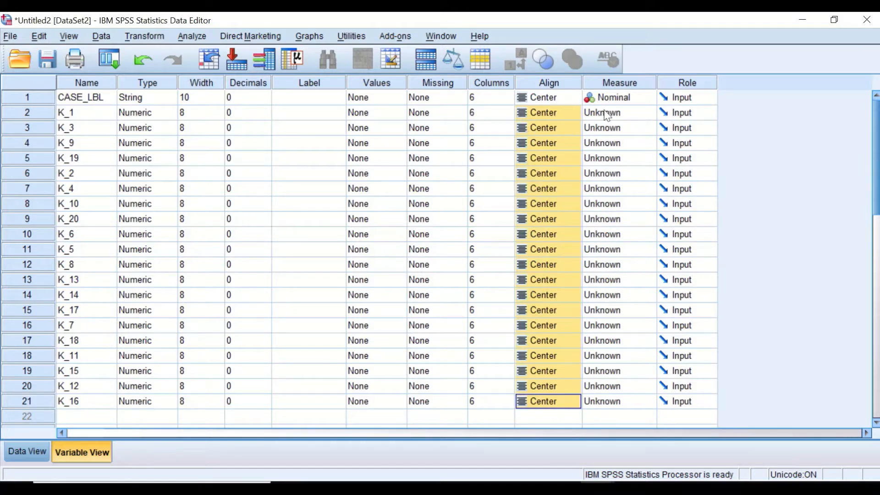
# Set the measurement level of K_1 and K_3 to Scale.
pyautogui.click(616, 117)
pyautogui.click(620, 127)
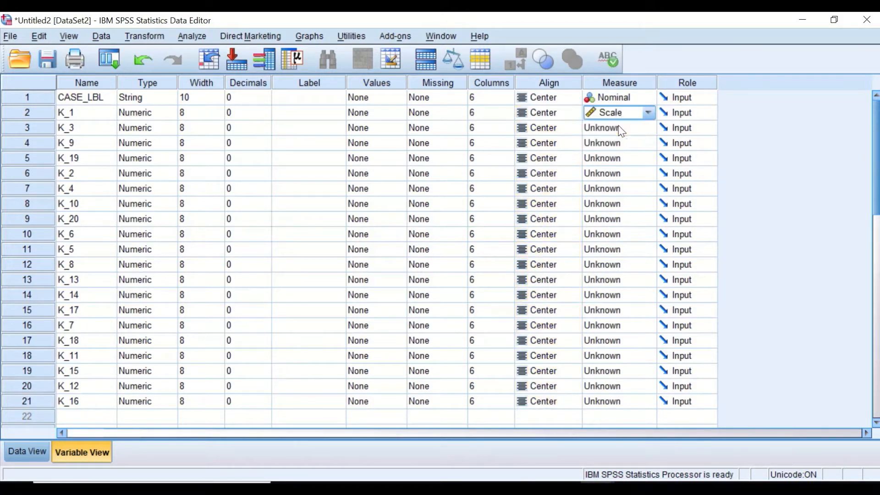
pyautogui.click(620, 128)
pyautogui.click(618, 146)
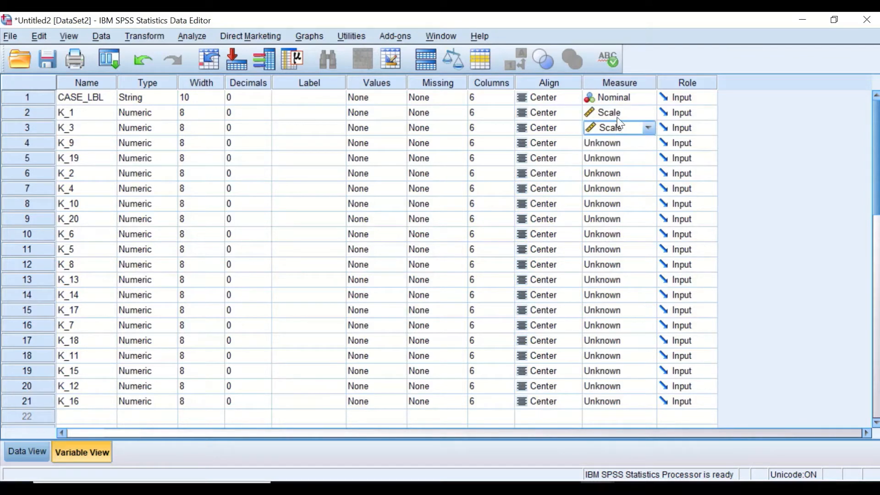
# Copy the Scale measurement level to all variables from K_9 down to K_16.
pyautogui.click(619, 118)
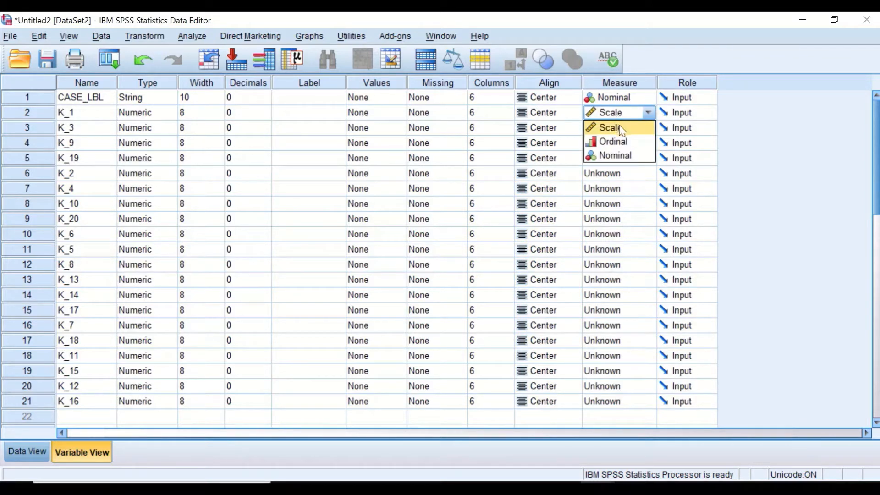
pyautogui.click(619, 128)
pyautogui.moveTo(614, 143); pyautogui.dragTo(616, 400)
pyautogui.rightClick(611, 225)
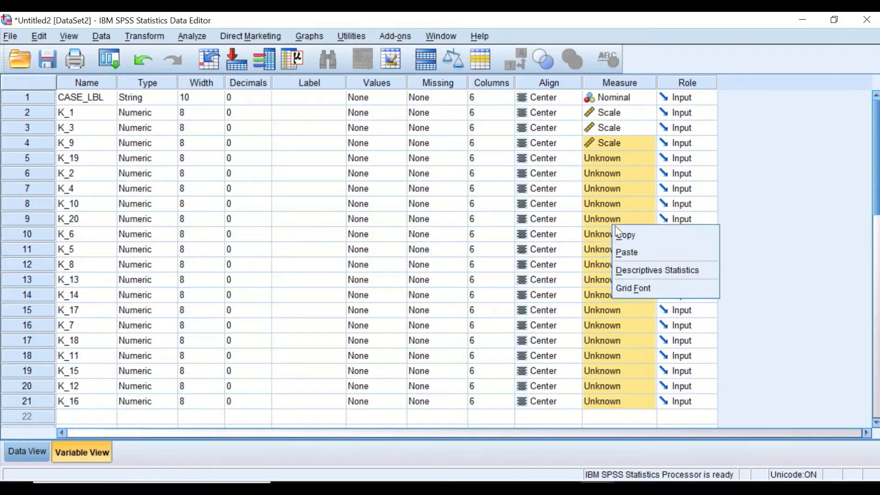
pyautogui.click(630, 251)
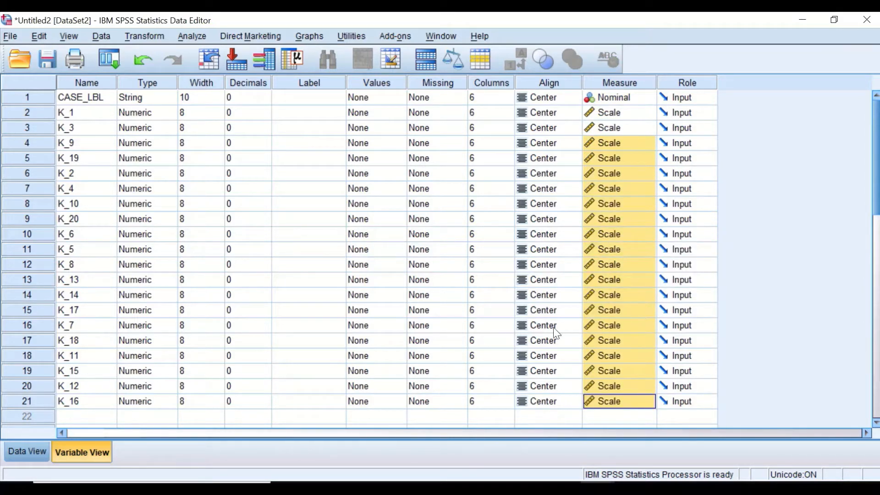
# Examine the transposed data for questions Q1 to Q20 and the students' total score row.
pyautogui.click(29, 453)
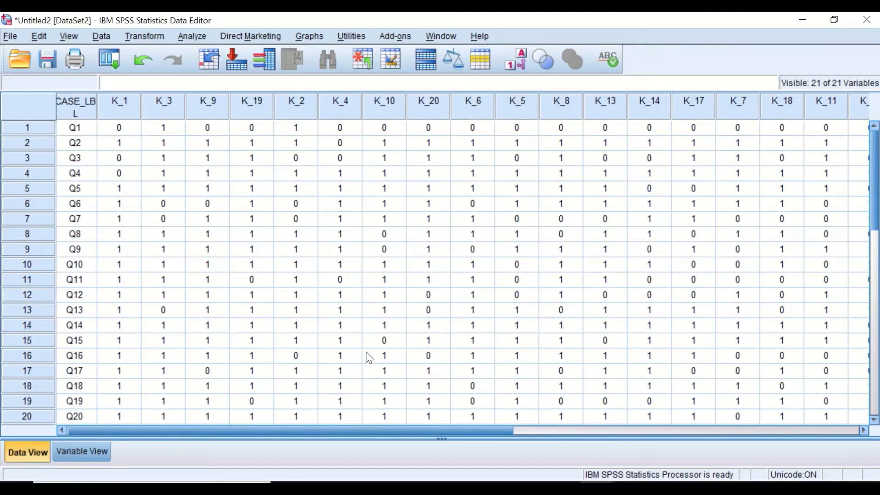
pyautogui.scroll(-1, 370, 358)
pyautogui.moveTo(413, 430); pyautogui.dragTo(291, 416)
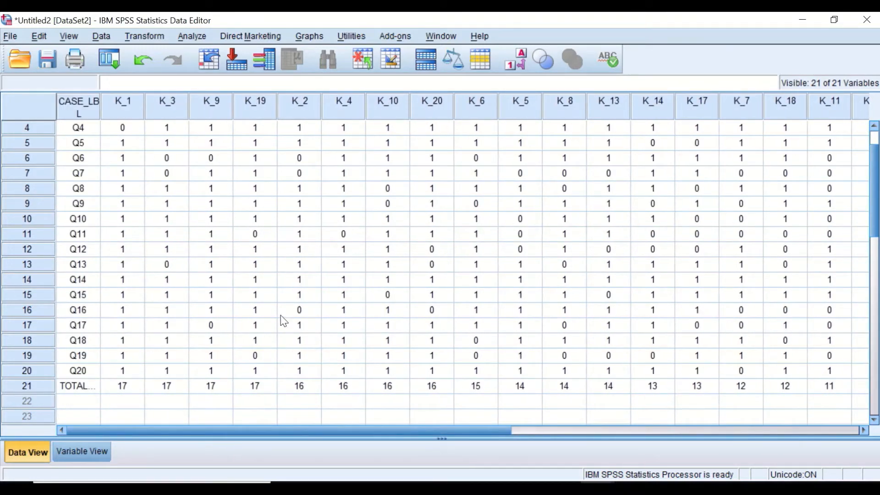
pyautogui.scroll(-1, 285, 318)
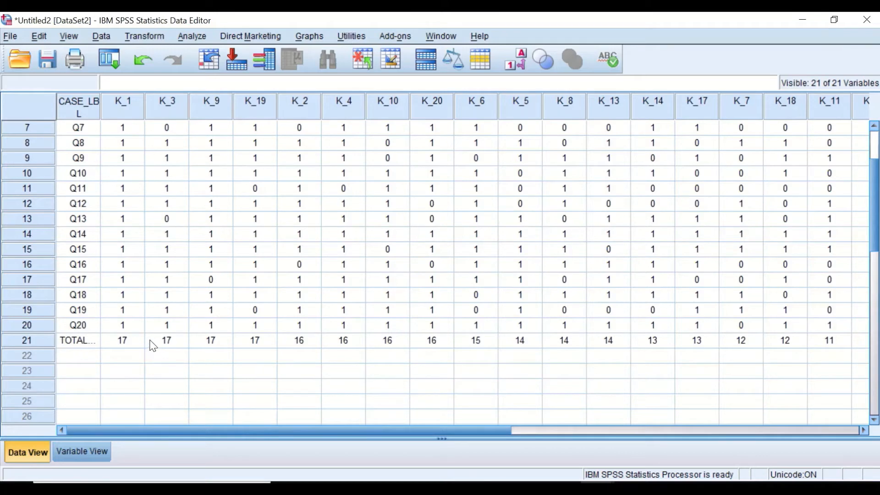
pyautogui.moveTo(167, 425)
pyautogui.mouseDown()
pyautogui.moveTo(360, 430)
pyautogui.moveTo(161, 417)
pyautogui.mouseUp()
pyautogui.scroll(2, 357, 312)
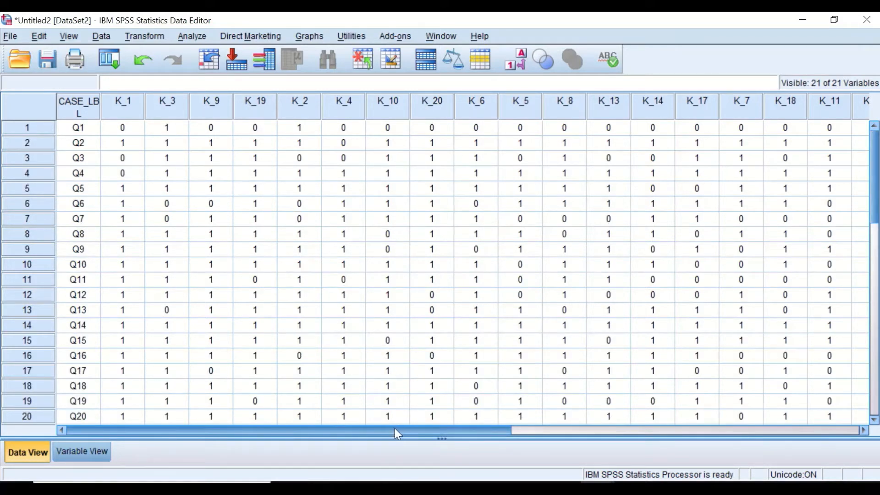
pyautogui.moveTo(394, 428); pyautogui.dragTo(369, 297)
pyautogui.scroll(-4, 371, 289)
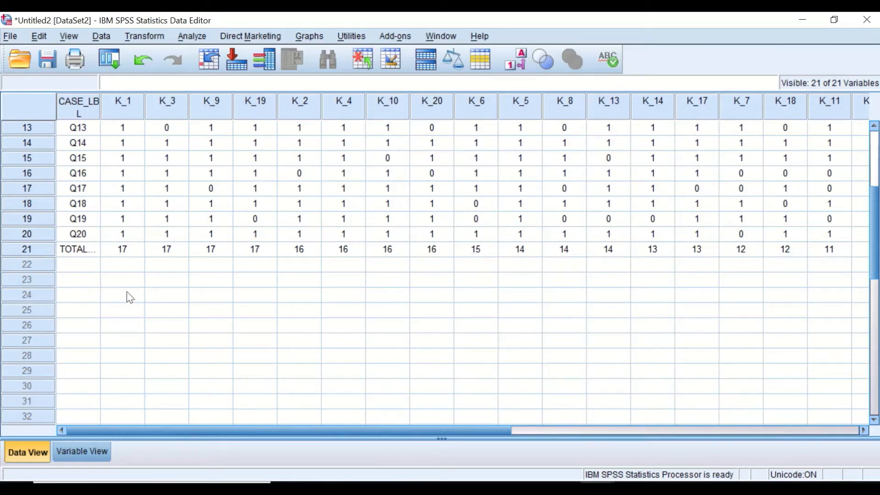
pyautogui.scroll(1, 130, 298)
pyautogui.scroll(3, 130, 298)
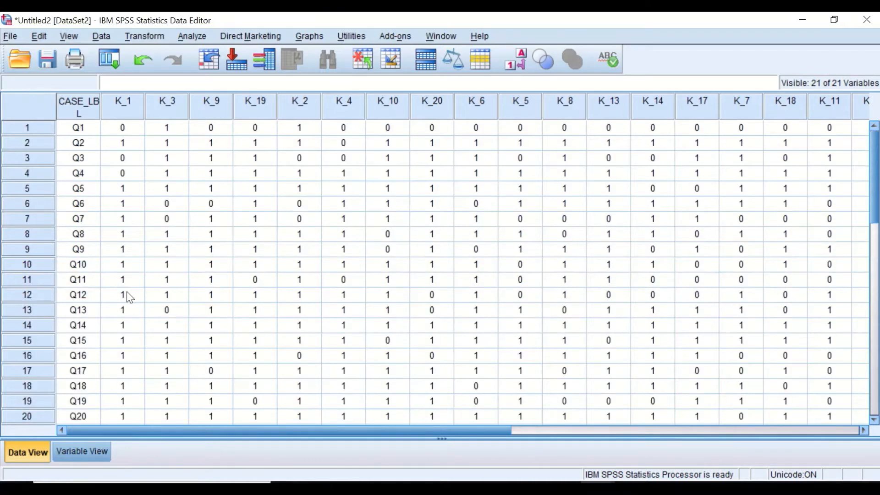
pyautogui.scroll(-1, 130, 297)
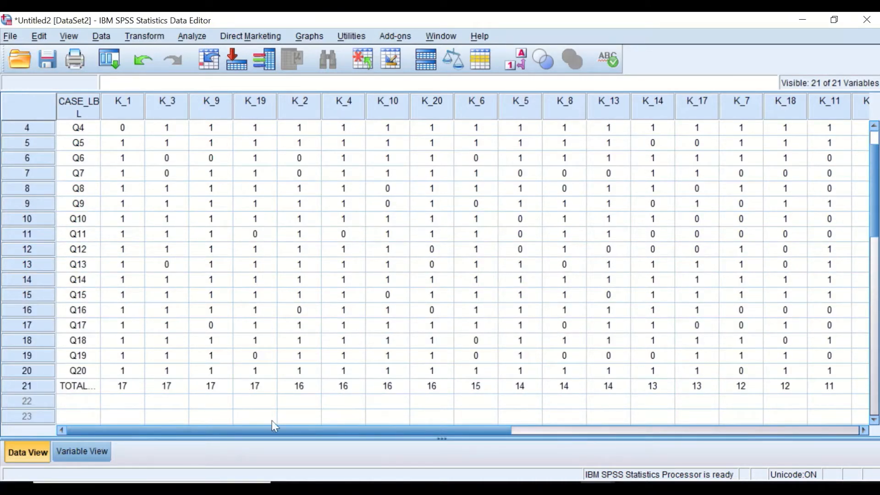
# Switch to Calculator, multiply 20 by 0.27, and close it.
pyautogui.press('super')
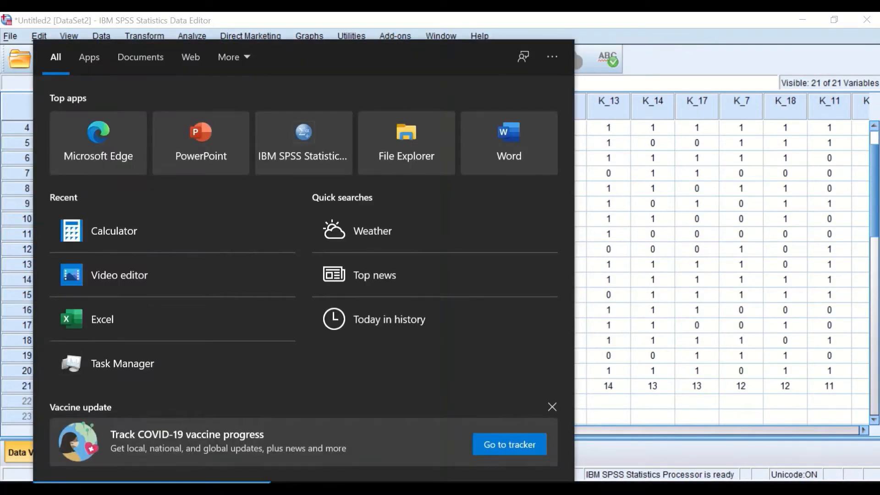
pyautogui.write('ca')
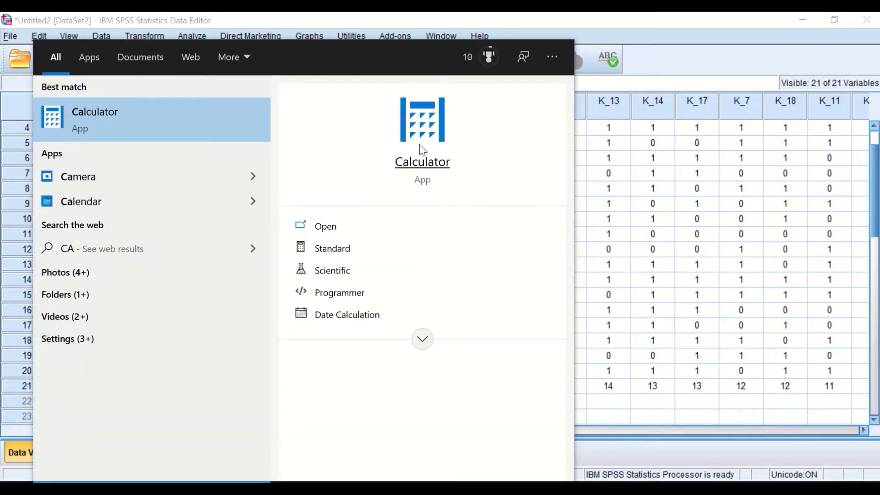
pyautogui.click(427, 170)
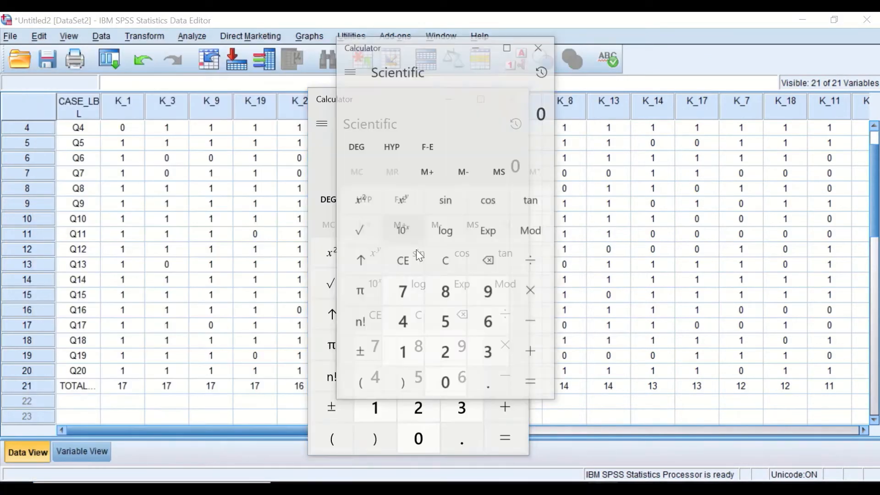
pyautogui.click(540, 45)
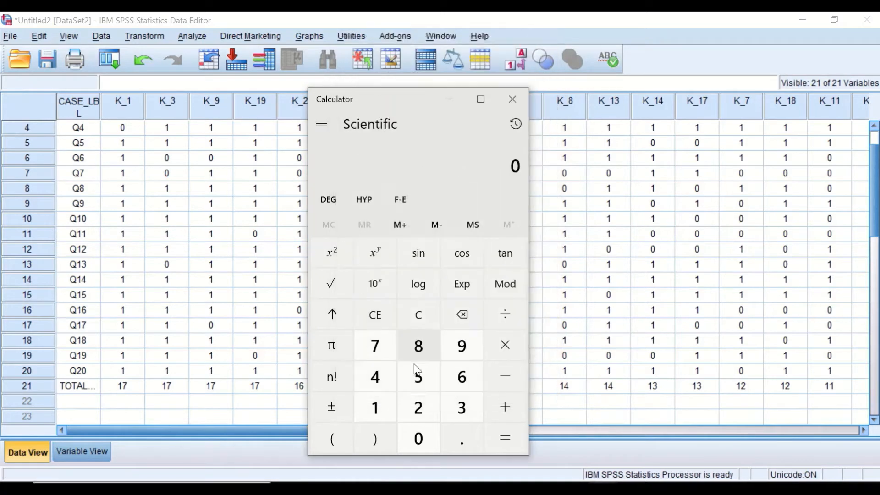
pyautogui.click(419, 408)
pyautogui.click(418, 438)
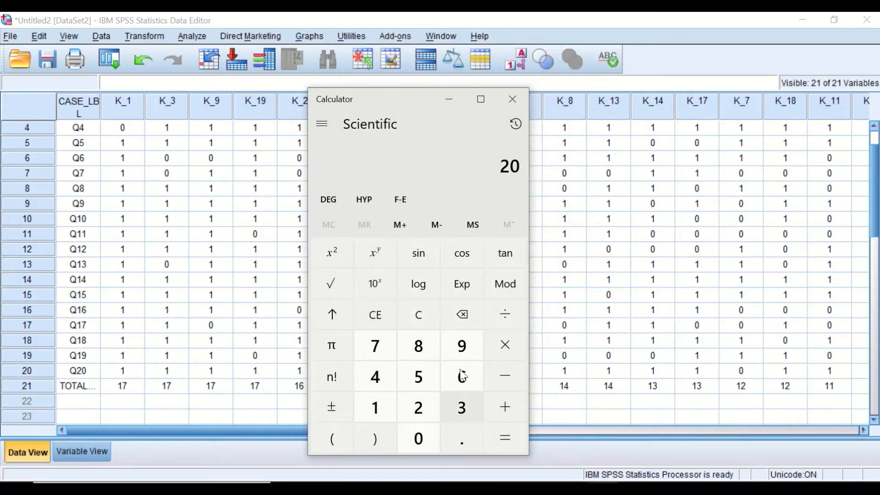
pyautogui.click(505, 348)
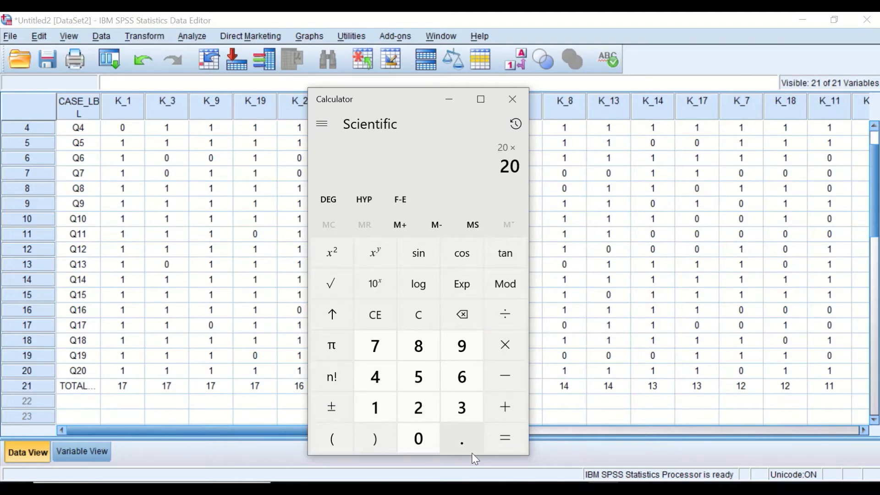
pyautogui.click(460, 439)
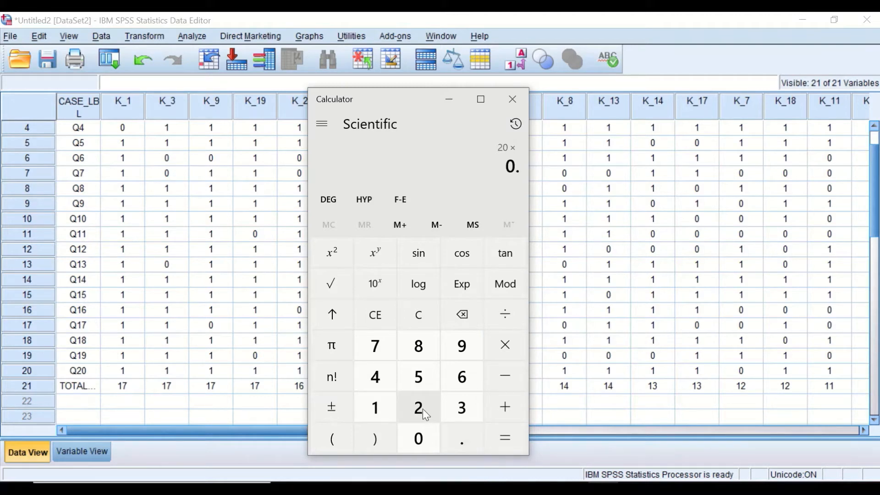
pyautogui.click(422, 409)
pyautogui.click(375, 344)
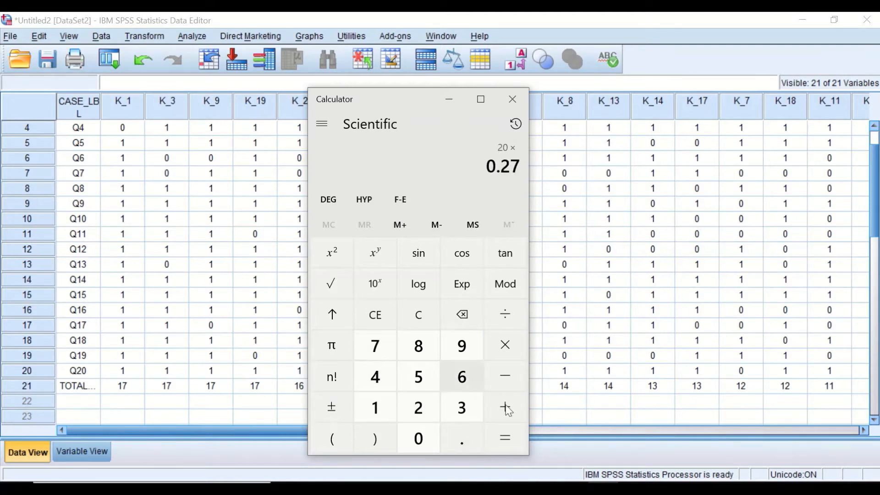
pyautogui.click(495, 445)
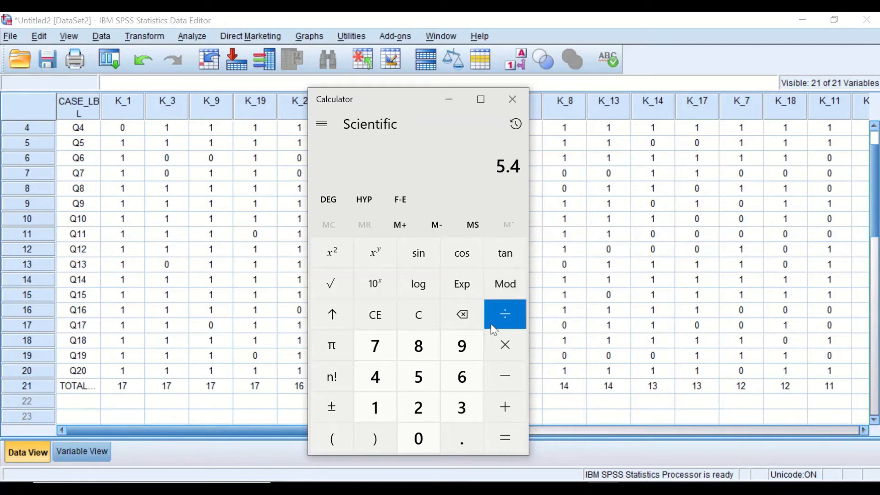
pyautogui.click(512, 98)
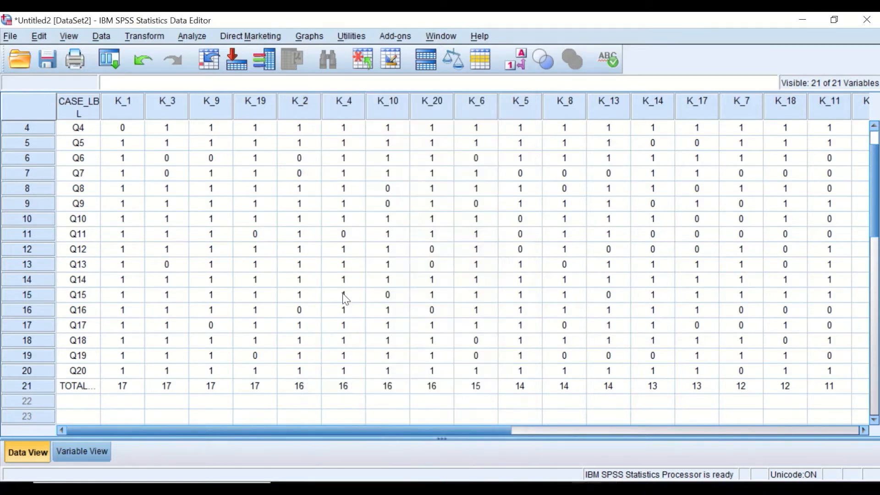
# Review the question rows and the total score row across the students' columns through K_16.
pyautogui.scroll(1, 239, 275)
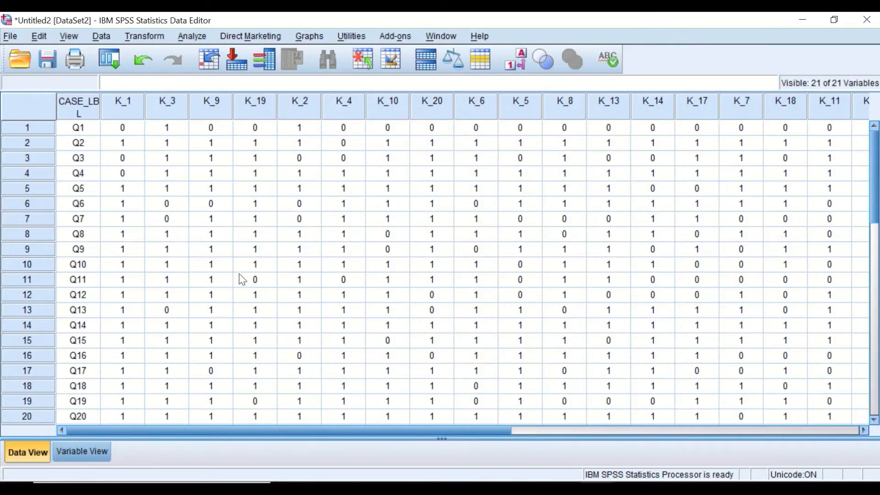
pyautogui.scroll(-1, 240, 290)
pyautogui.scroll(1, 241, 291)
pyautogui.scroll(-1, 239, 293)
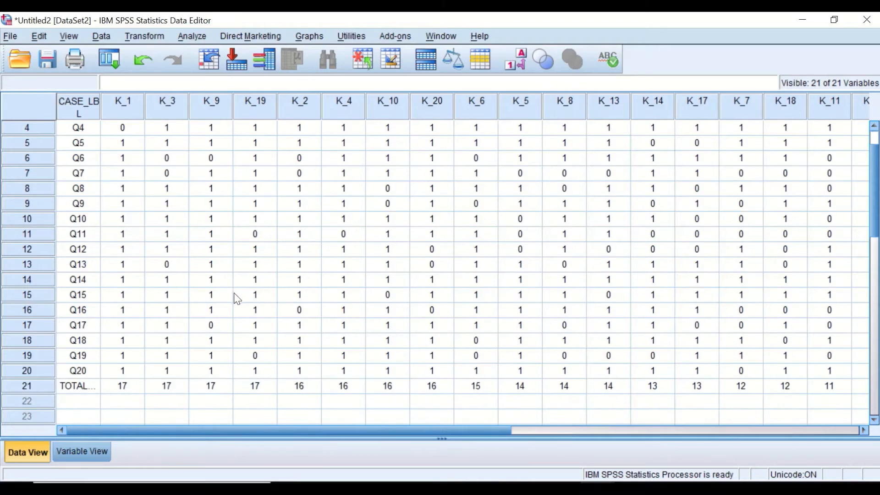
pyautogui.scroll(1, 239, 305)
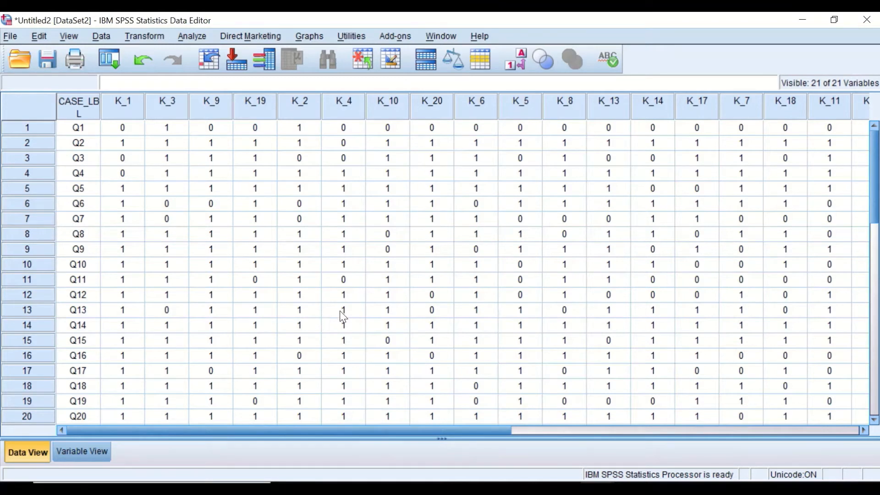
pyautogui.scroll(-1, 402, 359)
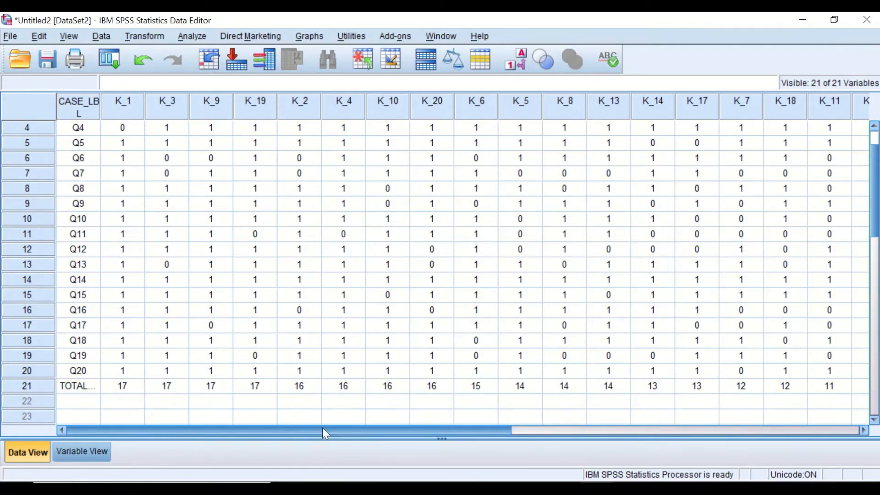
pyautogui.moveTo(323, 429); pyautogui.dragTo(636, 431)
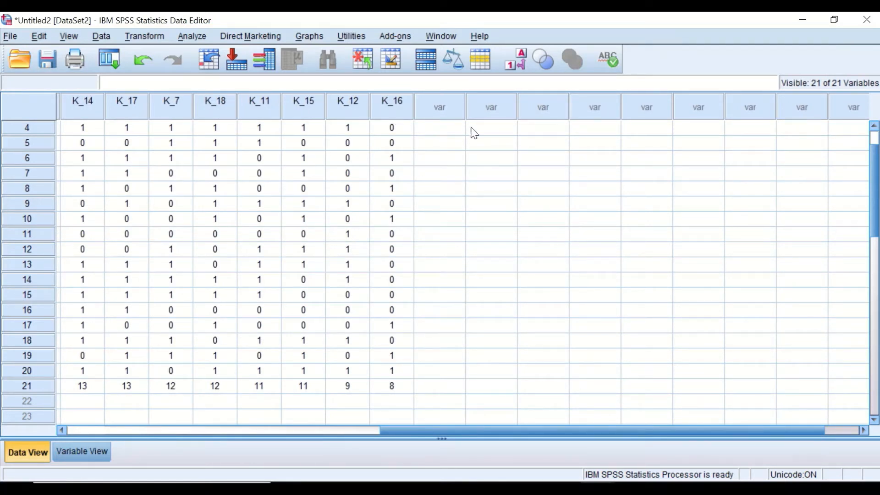
# Start a computed variable with UG as its target name.
pyautogui.click(157, 38)
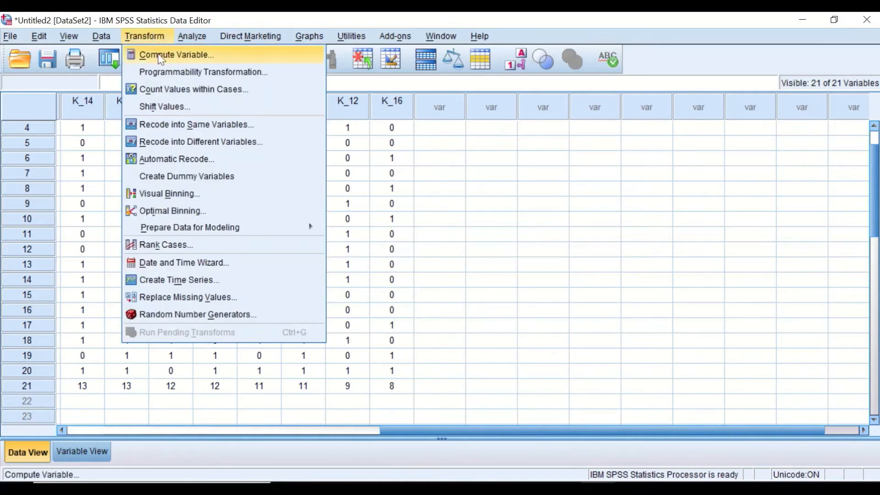
pyautogui.click(158, 54)
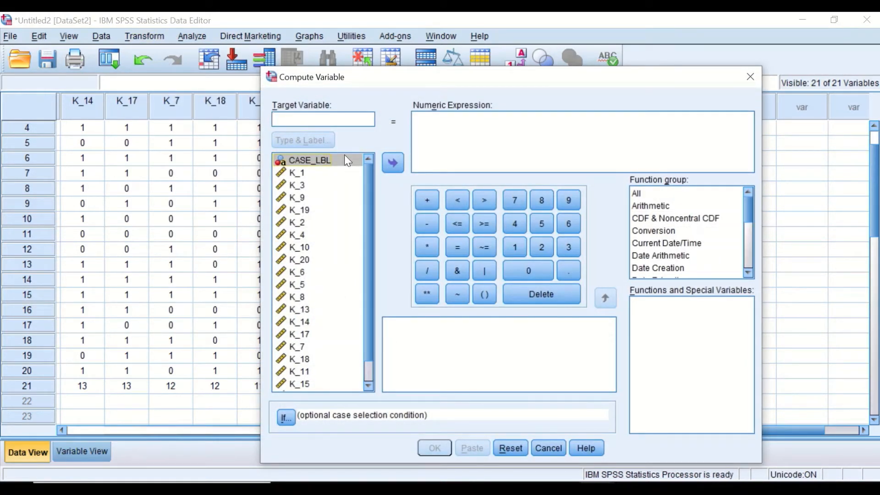
pyautogui.write('UG')
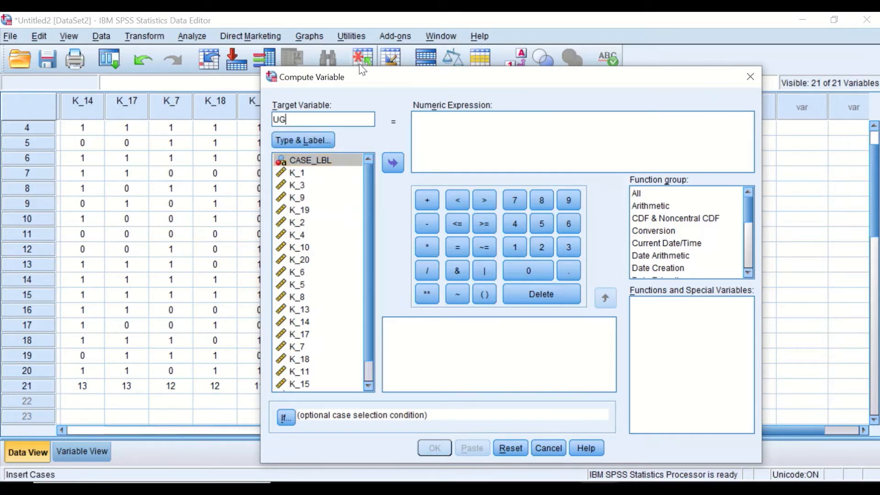
# Check the total scores of the six highest-scoring students, K_1, K_3, K_9, K_19, K_2 and K_4.
pyautogui.moveTo(386, 73); pyautogui.dragTo(504, 70)
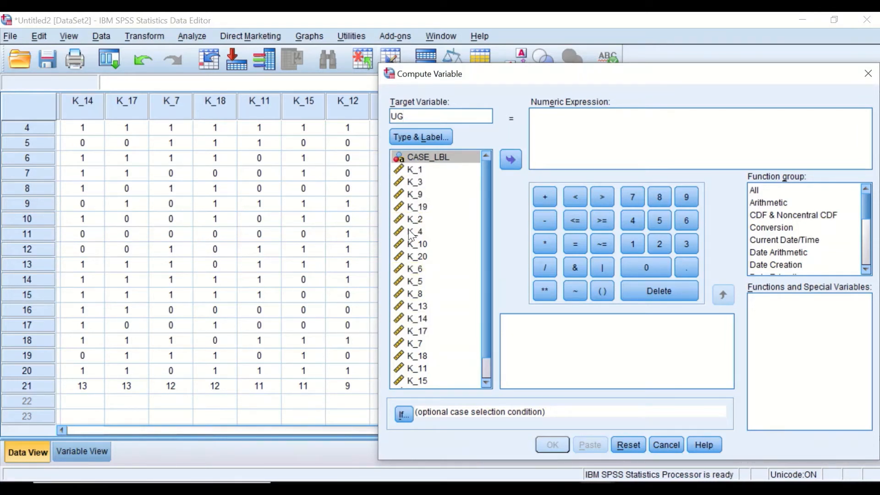
pyautogui.moveTo(486, 77); pyautogui.dragTo(781, 146)
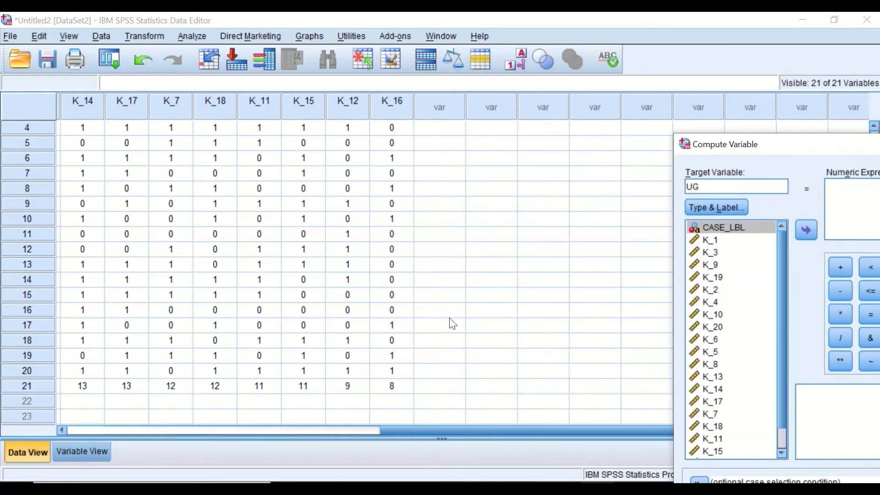
pyautogui.moveTo(459, 428); pyautogui.dragTo(119, 394)
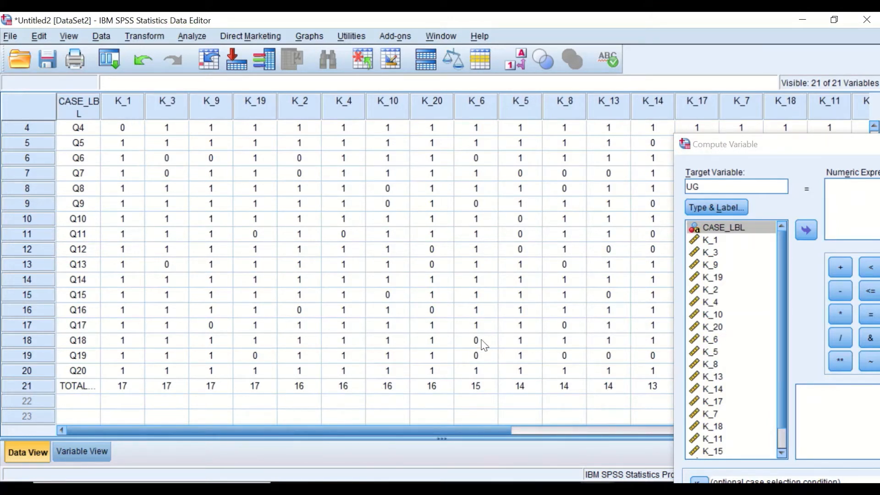
pyautogui.click(122, 386)
pyautogui.click(166, 386)
pyautogui.click(220, 386)
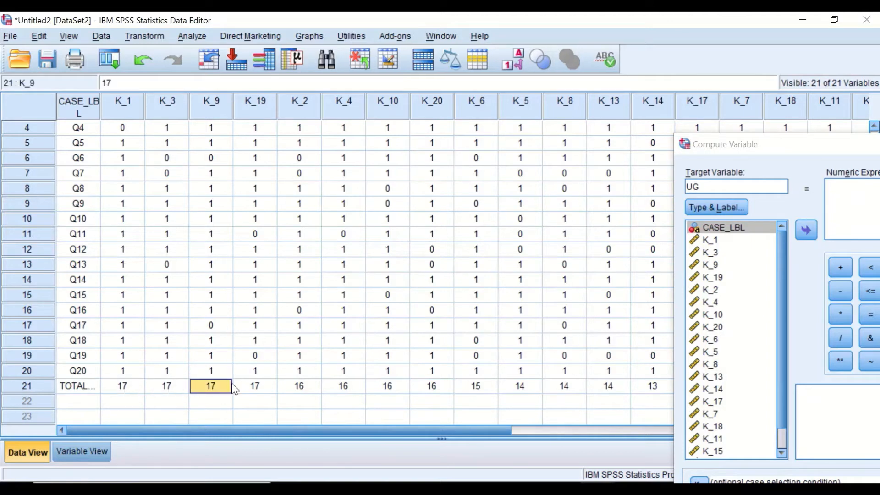
pyautogui.click(261, 388)
pyautogui.click(301, 389)
pyautogui.click(360, 389)
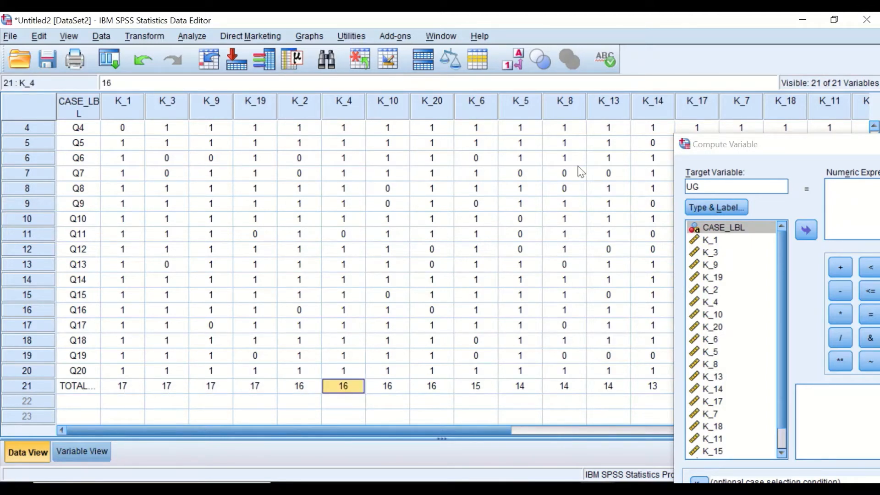
# Build UG's numeric expression as a parenthesised sum of K_1, K_3 and K_9.
pyautogui.moveTo(819, 152); pyautogui.dragTo(332, 72)
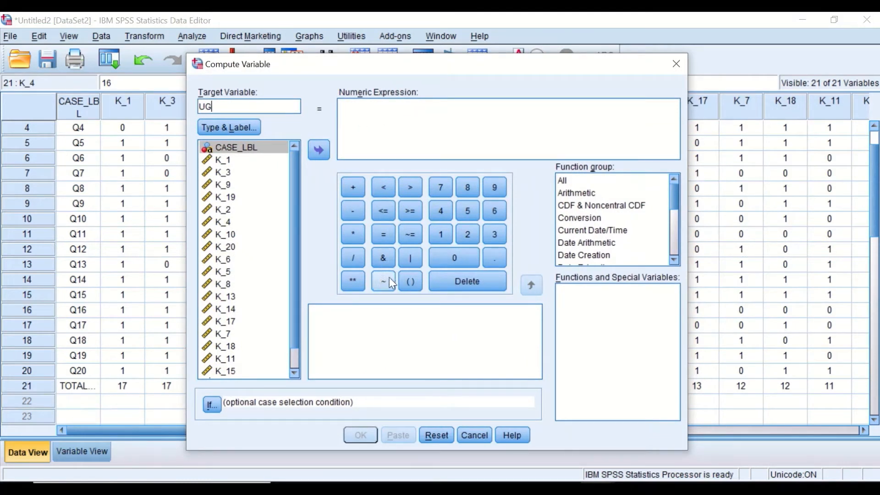
pyautogui.click(407, 281)
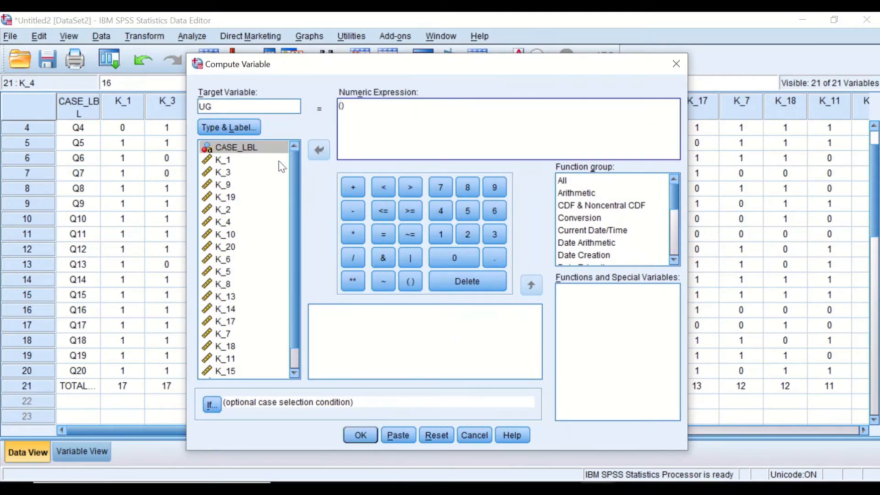
pyautogui.click(229, 160)
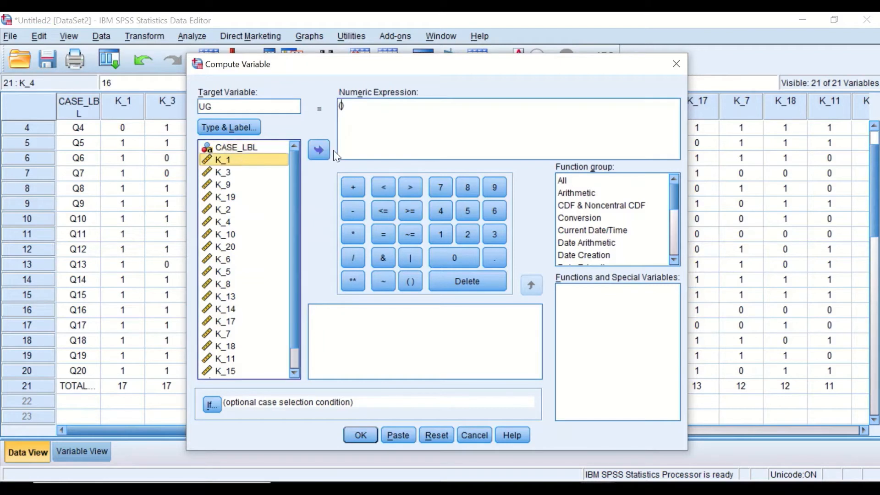
pyautogui.click(319, 148)
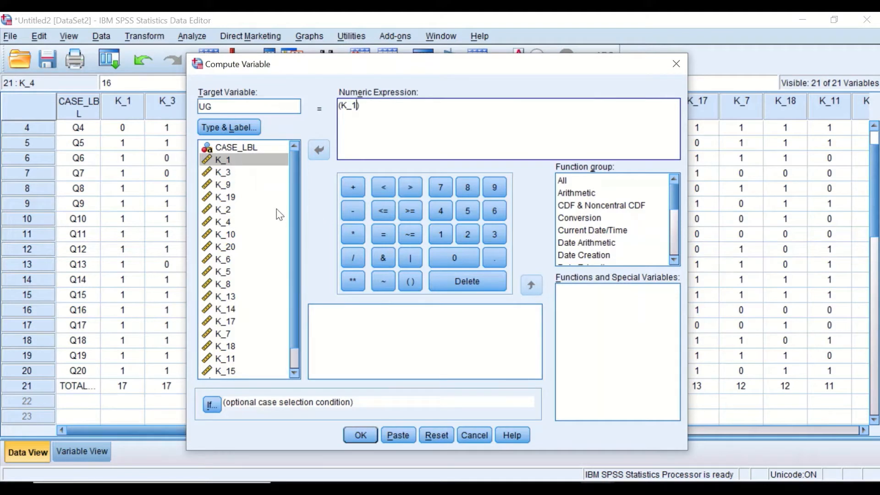
pyautogui.click(353, 188)
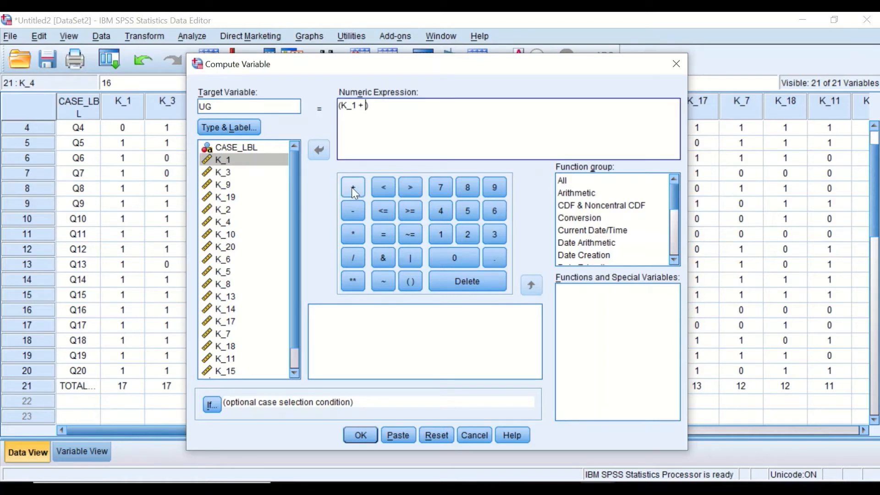
pyautogui.click(224, 172)
pyautogui.click(318, 149)
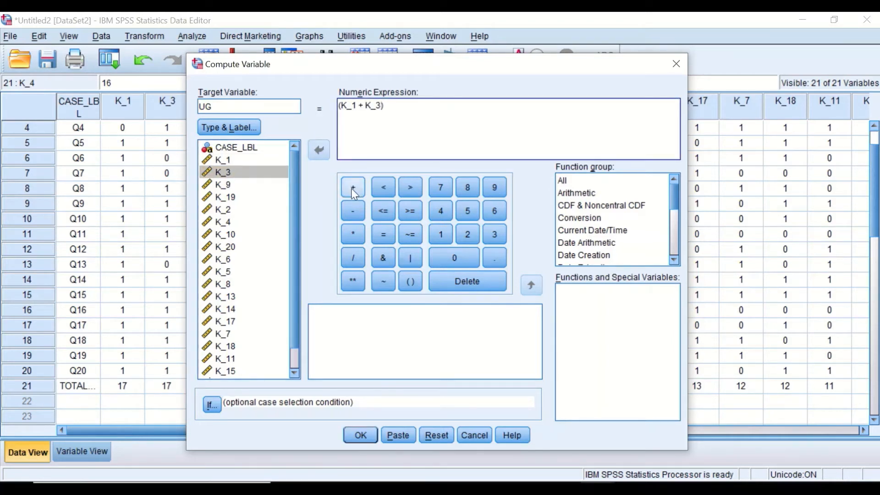
pyautogui.click(353, 188)
pyautogui.click(223, 184)
pyautogui.click(319, 150)
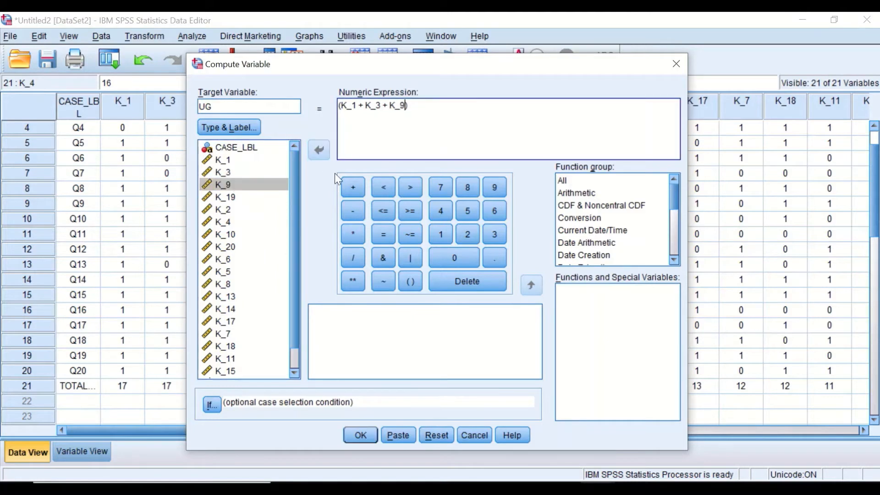
# Add K_19, K_2 and K_4 to the parenthesised sum in UG's expression.
pyautogui.click(353, 188)
pyautogui.click(225, 197)
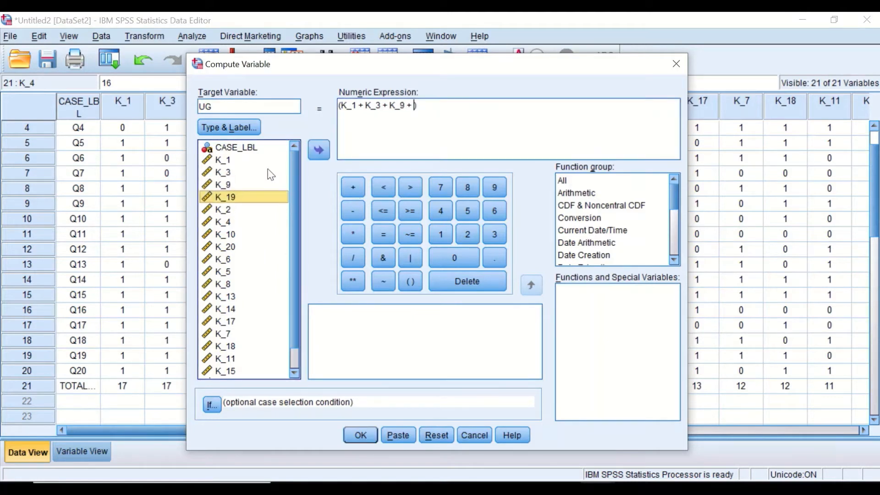
pyautogui.click(318, 150)
pyautogui.click(353, 188)
pyautogui.click(223, 209)
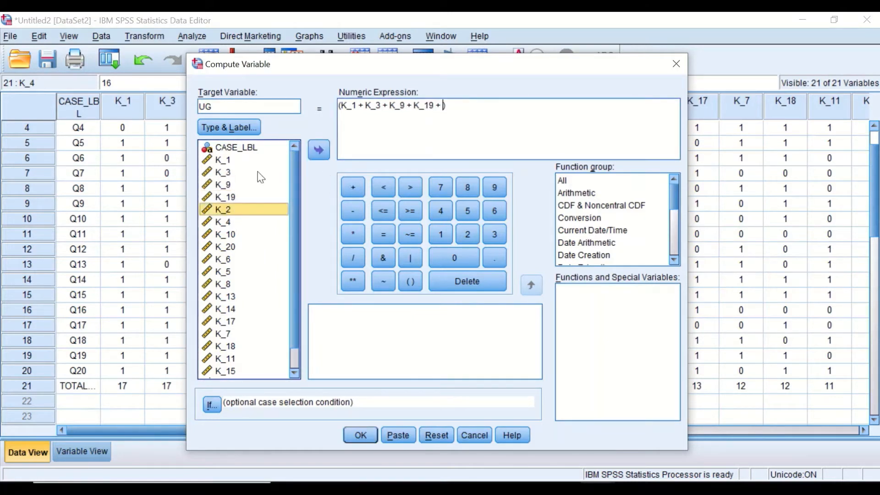
pyautogui.click(318, 150)
pyautogui.click(353, 187)
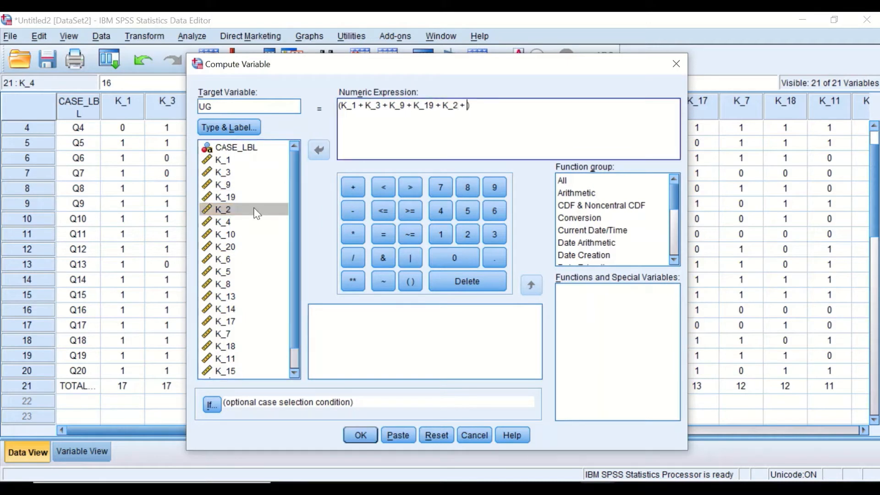
pyautogui.click(224, 222)
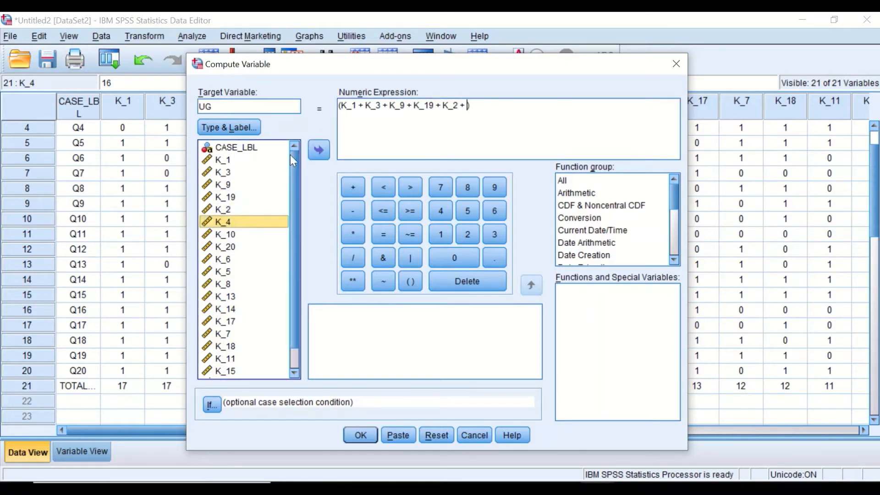
pyautogui.click(316, 148)
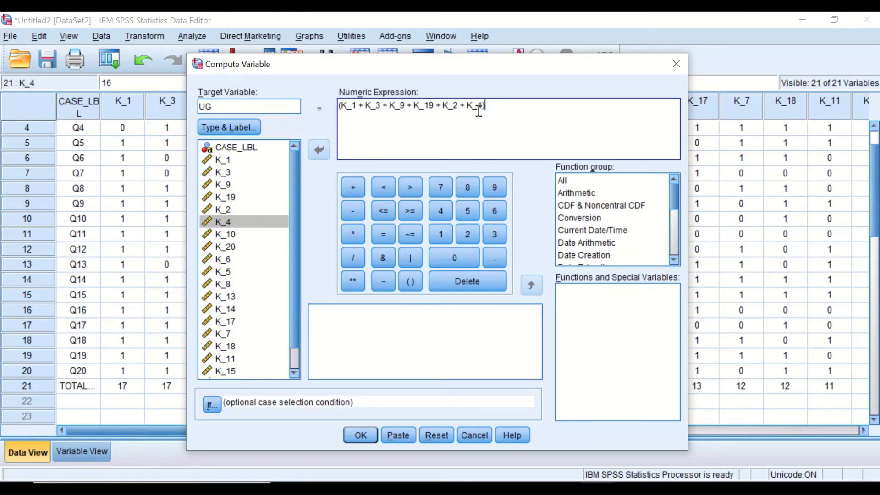
# Divide the parenthesised sum by 6, run the computation, and review the UG values across the question rows.
pyautogui.click(354, 257)
pyautogui.click(496, 208)
pyautogui.click(361, 434)
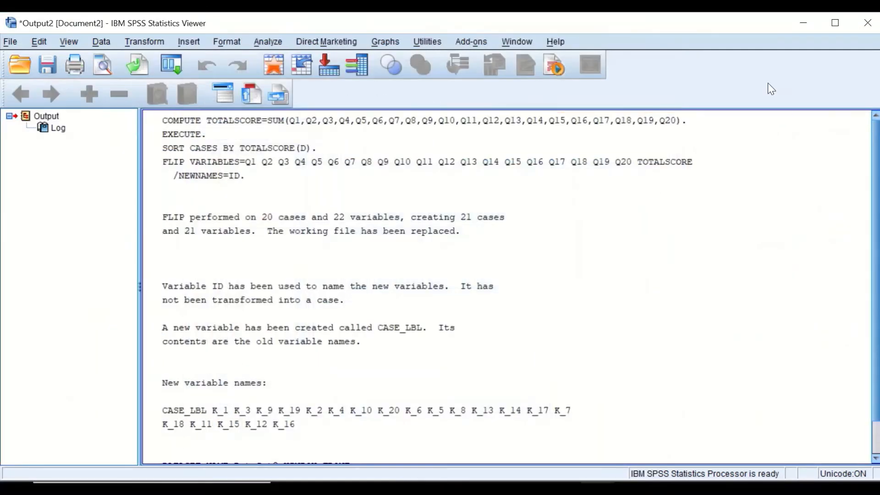
pyautogui.click(795, 22)
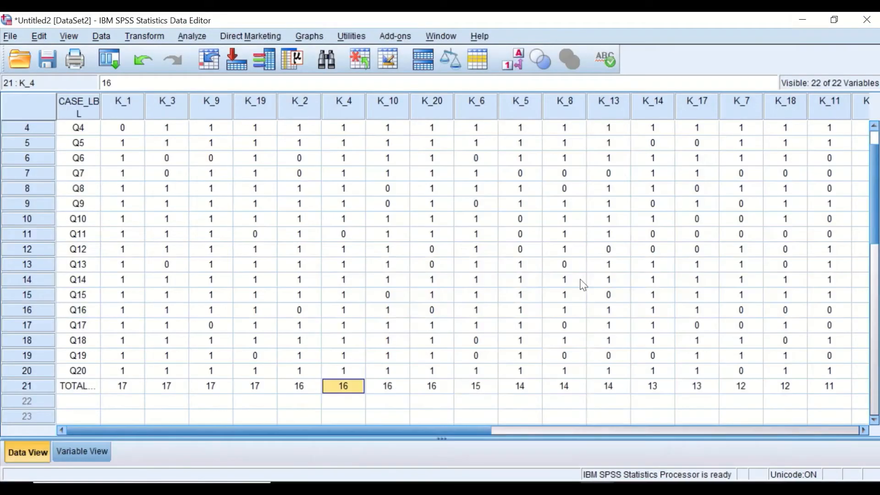
pyautogui.moveTo(436, 428); pyautogui.dragTo(648, 411)
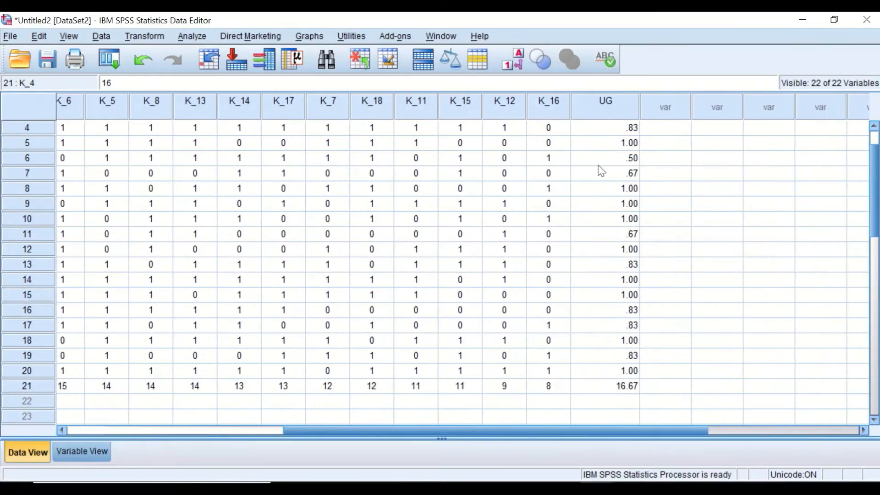
pyautogui.scroll(1, 597, 169)
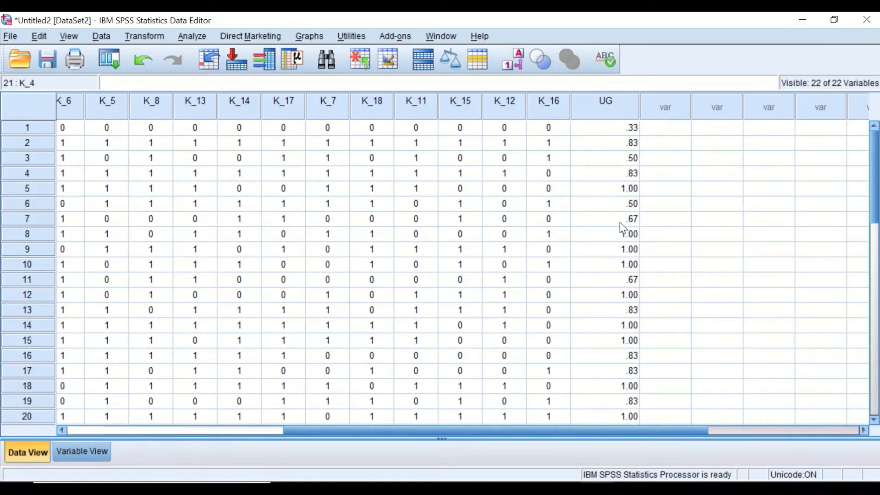
pyautogui.scroll(-1, 504, 206)
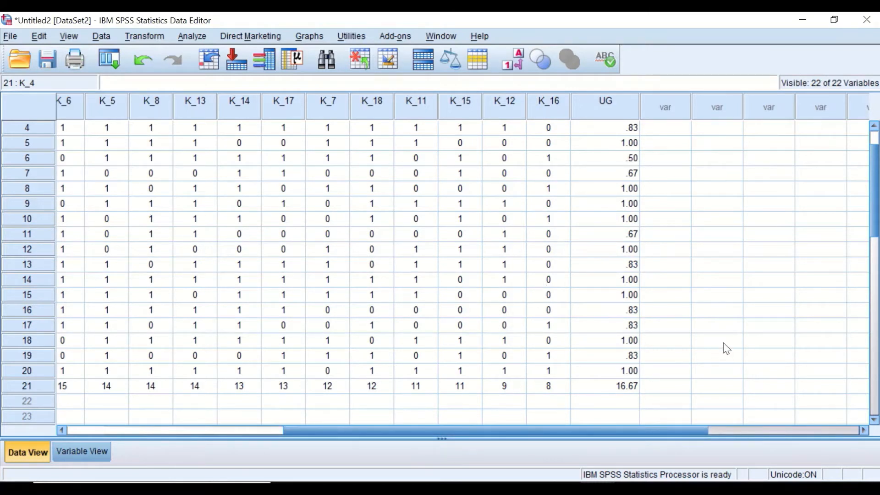
pyautogui.scroll(1, 723, 348)
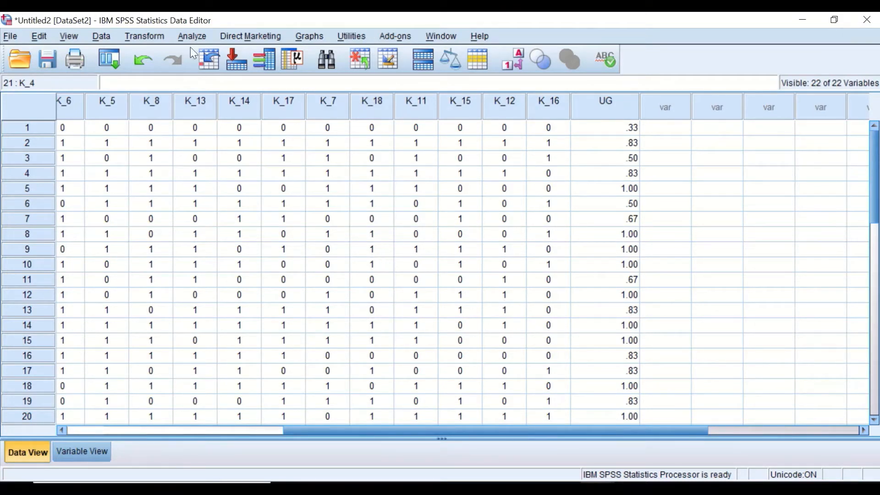
# Start another computed variable with target name LG, reducing the previous expression to empty parentheses divided by 6.
pyautogui.click(144, 36)
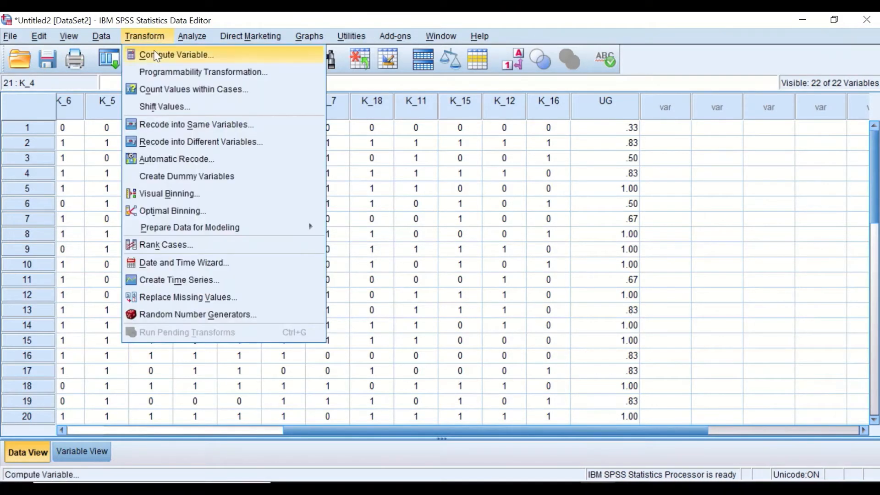
pyautogui.click(165, 55)
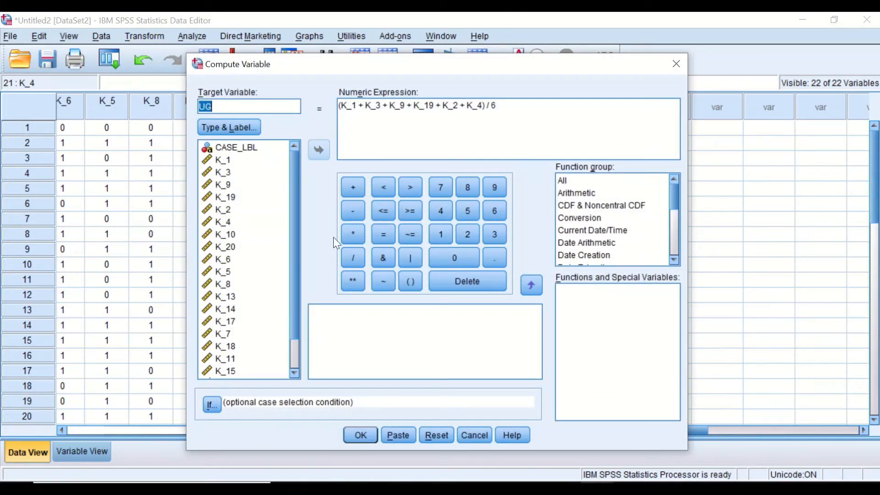
pyautogui.click(223, 107)
pyautogui.doubleClick(213, 106)
pyautogui.write('LG')
pyautogui.moveTo(482, 106); pyautogui.dragTo(338, 105)
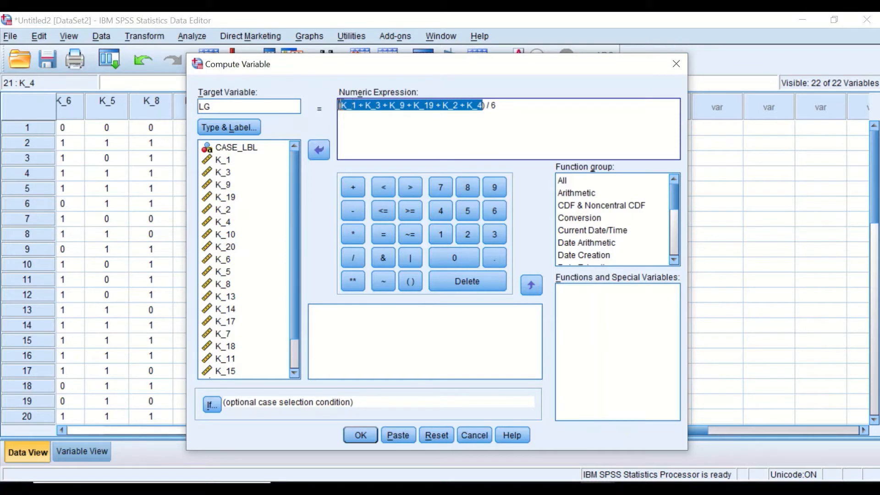
pyautogui.press('Delete')
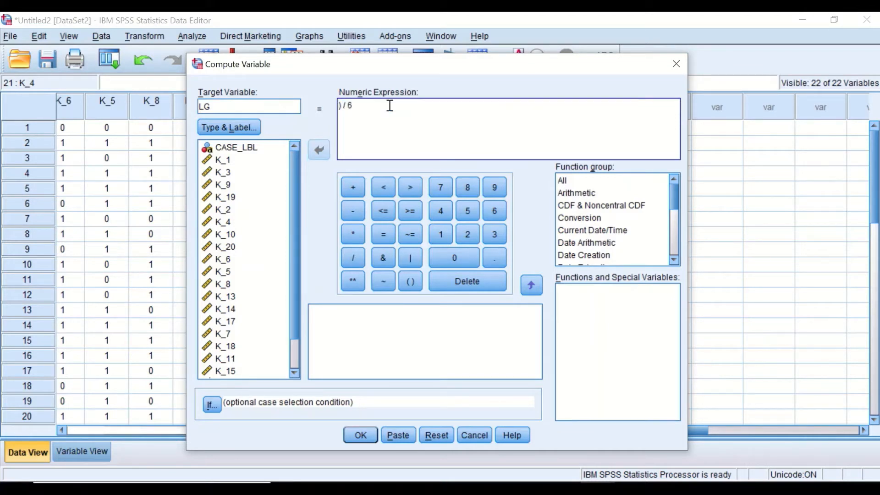
pyautogui.write('(')
# Insert K_7 and K_18 as a sum inside the parentheses of LG's numeric expression.
pyautogui.scroll(-1, 274, 238)
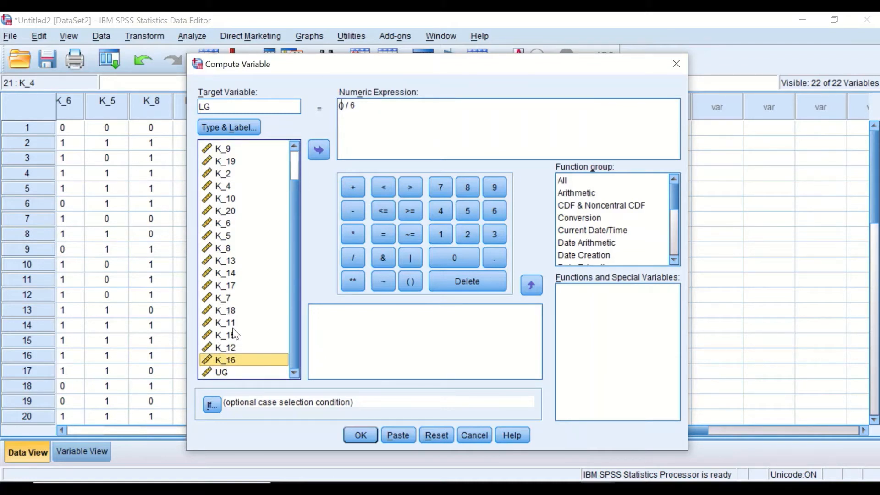
pyautogui.click(227, 299)
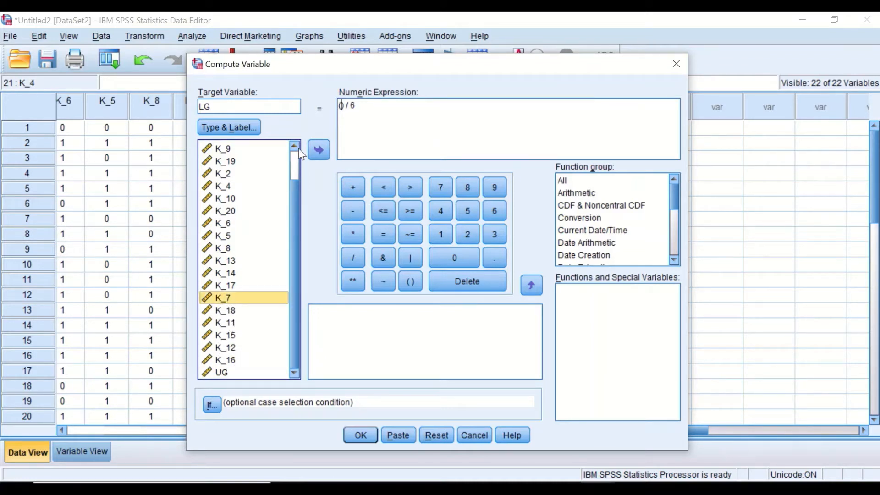
pyautogui.click(316, 145)
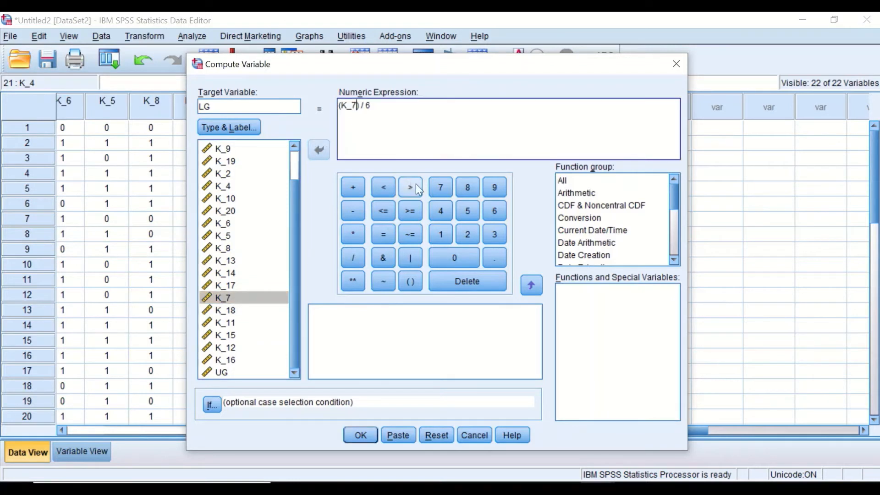
pyautogui.click(353, 185)
pyautogui.click(227, 312)
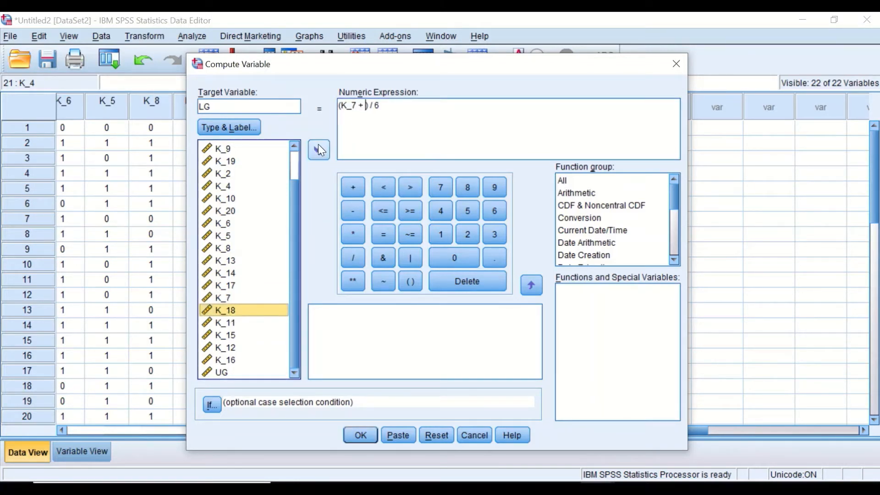
pyautogui.click(318, 148)
# Add K_11 and K_15 to the parenthesised sum in LG's expression.
pyautogui.click(353, 186)
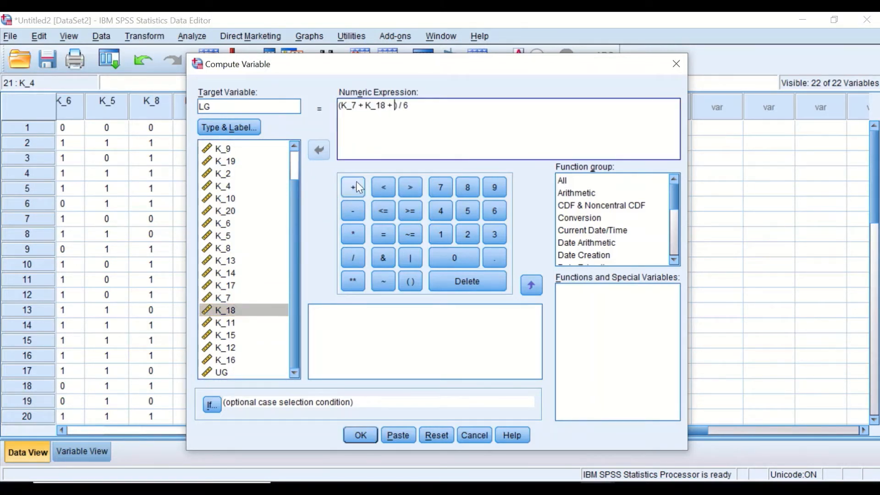
pyautogui.click(225, 322)
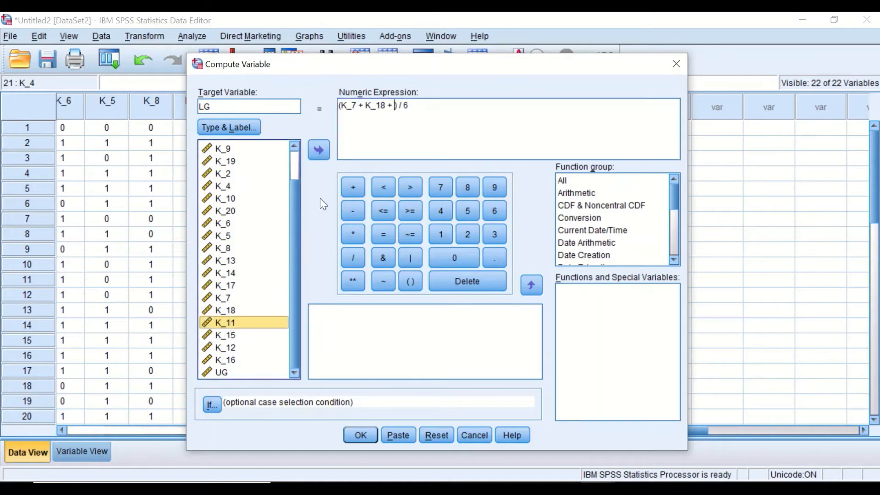
pyautogui.click(351, 187)
pyautogui.click(229, 333)
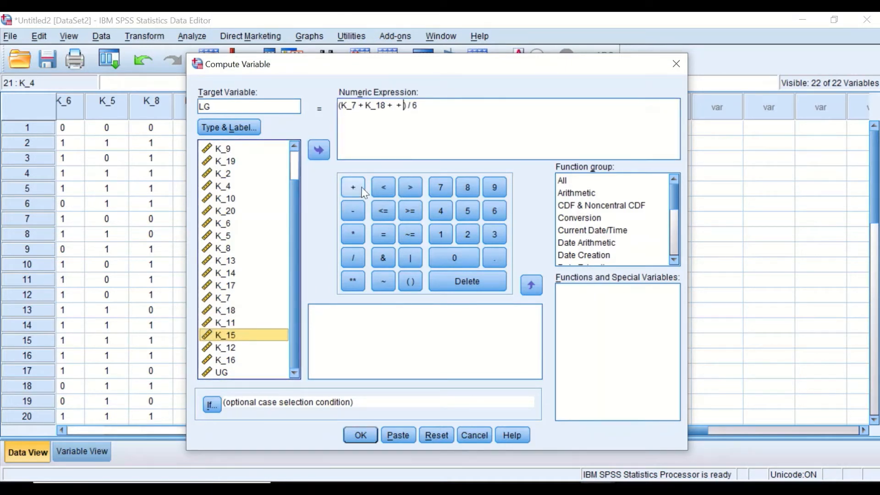
pyautogui.click(393, 105)
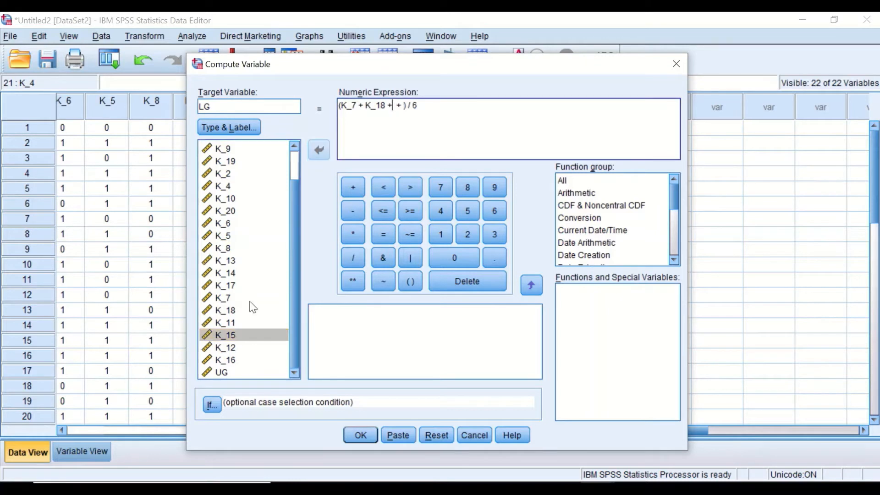
pyautogui.click(232, 322)
pyautogui.click(320, 145)
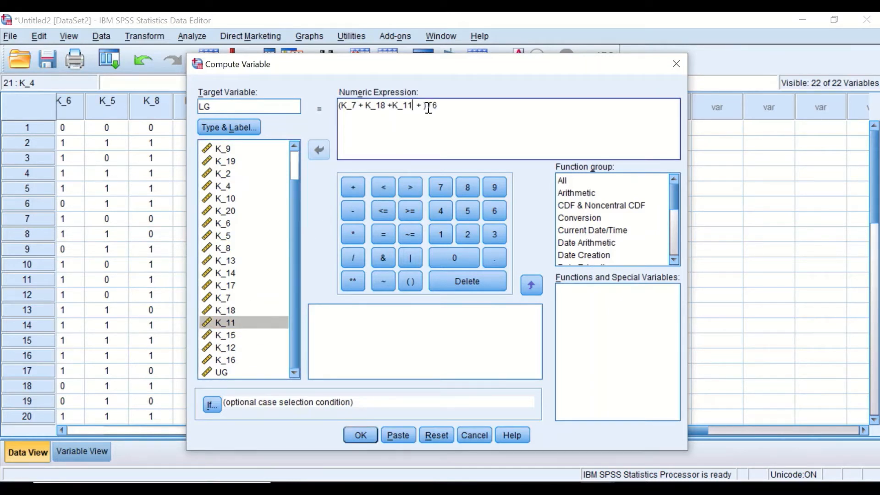
pyautogui.click(226, 334)
pyautogui.click(317, 149)
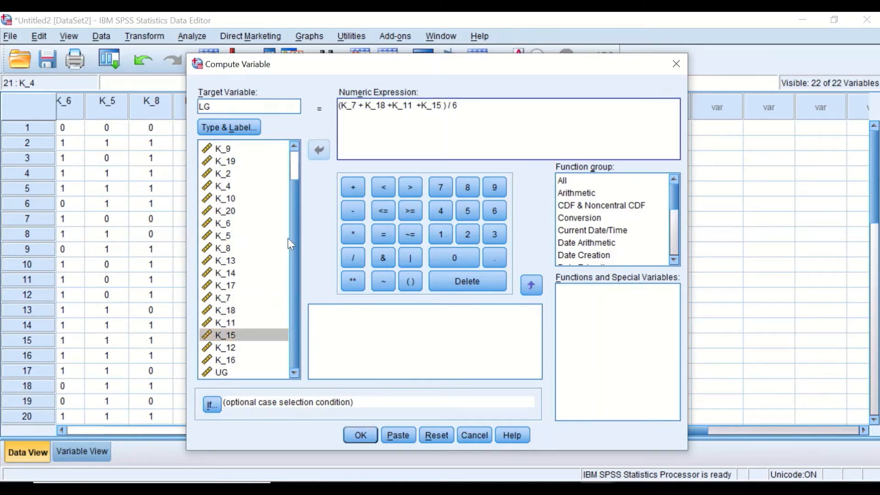
# Add K_12 and K_16 to LG's parenthesised sum, run the computation, and return to the data sheet.
pyautogui.click(353, 187)
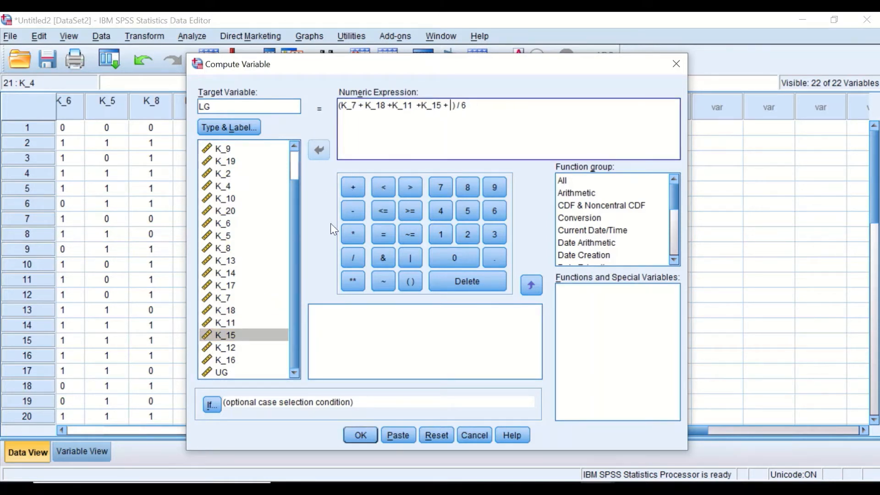
pyautogui.click(225, 349)
pyautogui.click(319, 149)
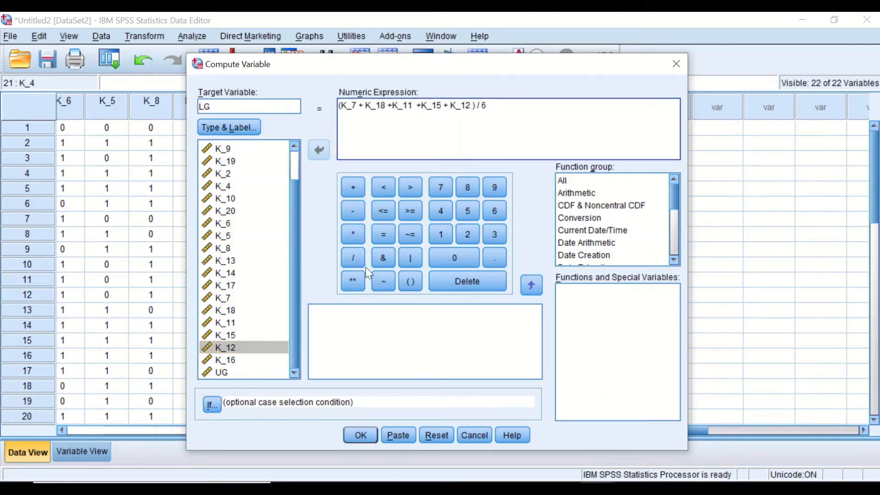
pyautogui.click(353, 186)
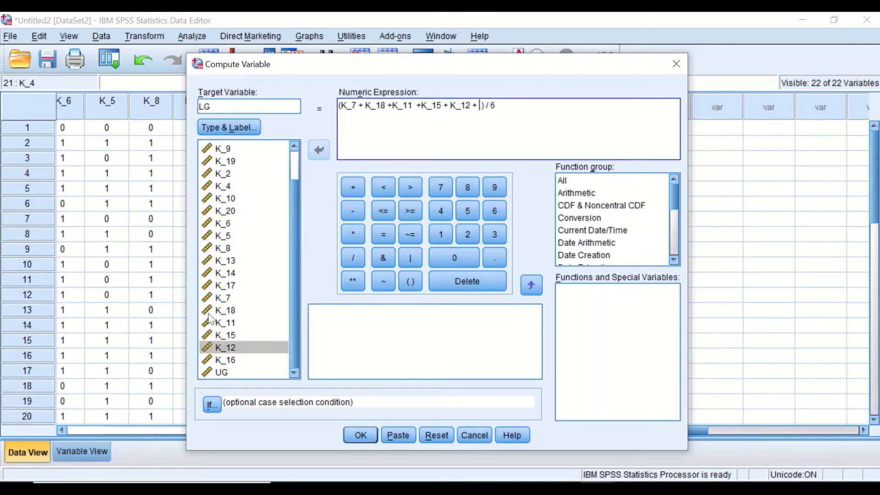
pyautogui.click(229, 361)
pyautogui.click(320, 146)
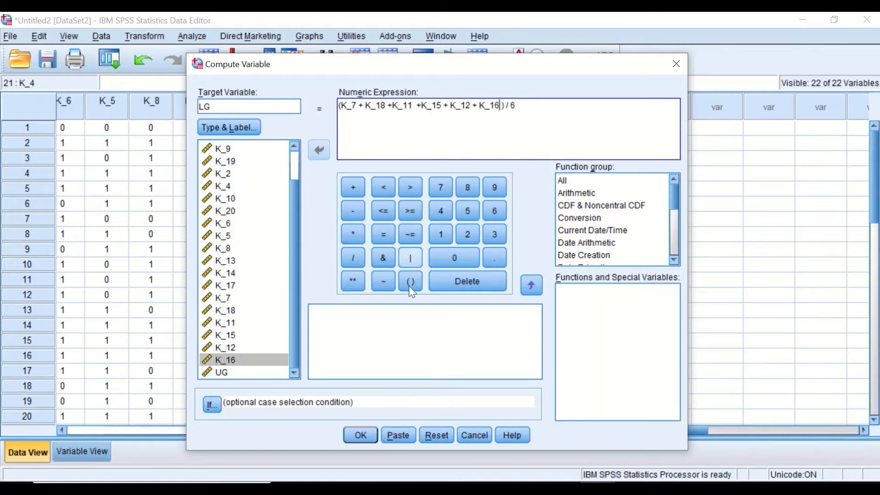
pyautogui.click(360, 435)
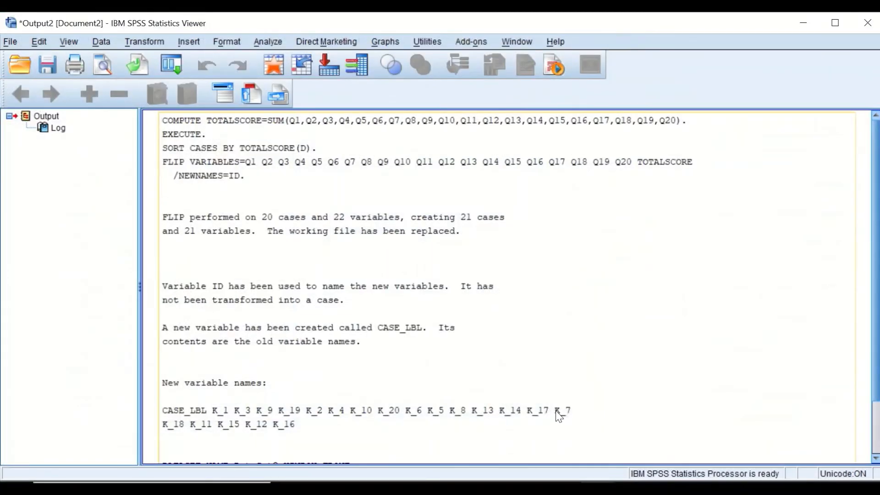
pyautogui.click(803, 25)
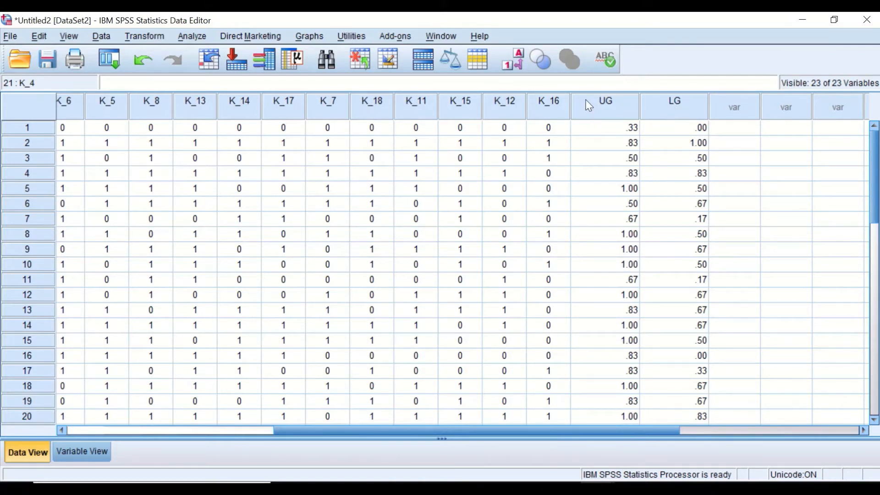
# Start another computed variable, clear the previous definition, and name the target variable ID.
pyautogui.click(143, 37)
pyautogui.click(153, 55)
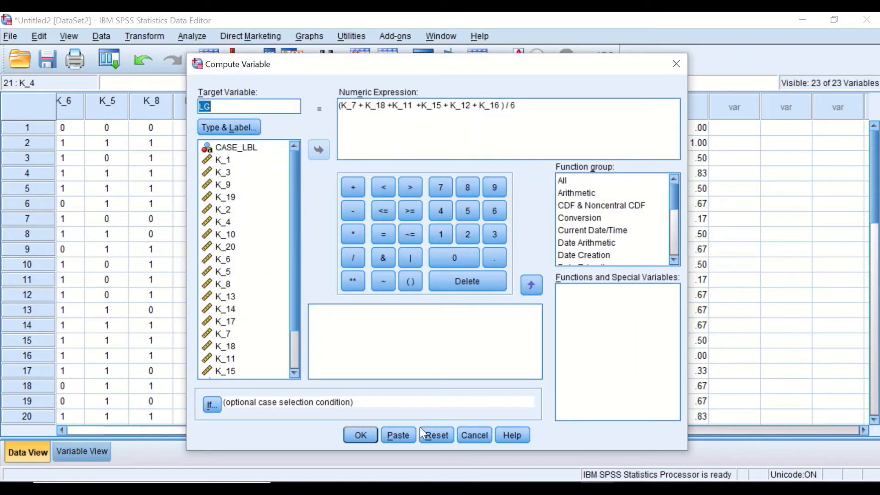
pyautogui.click(435, 434)
pyautogui.click(229, 108)
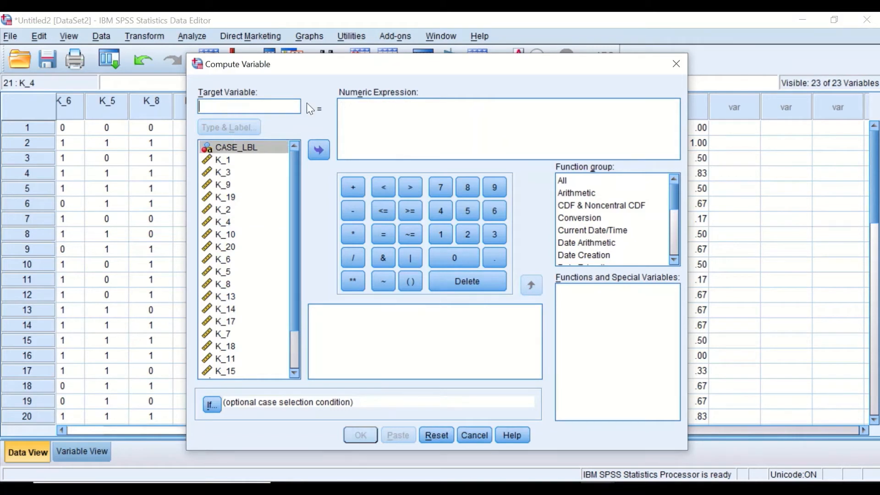
pyautogui.write('ID')
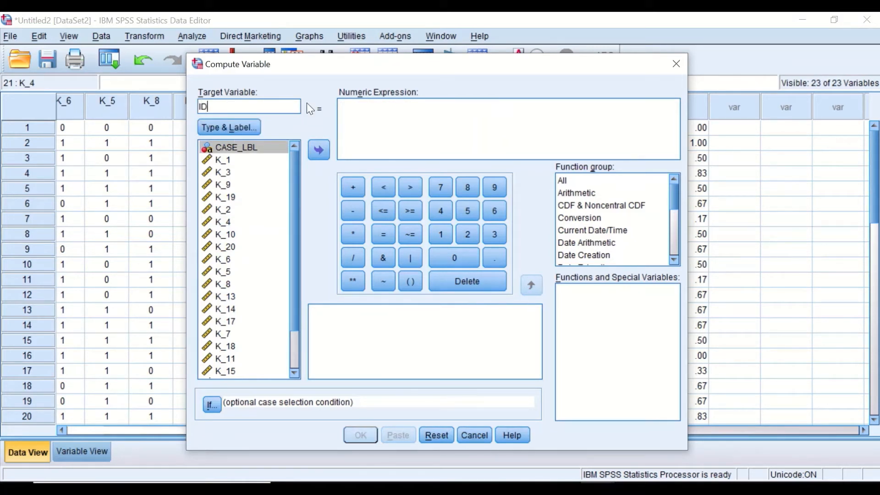
# Define ID's numeric expression as UG - LG, run the computation, and return to the data sheet.
pyautogui.scroll(-2, 295, 160)
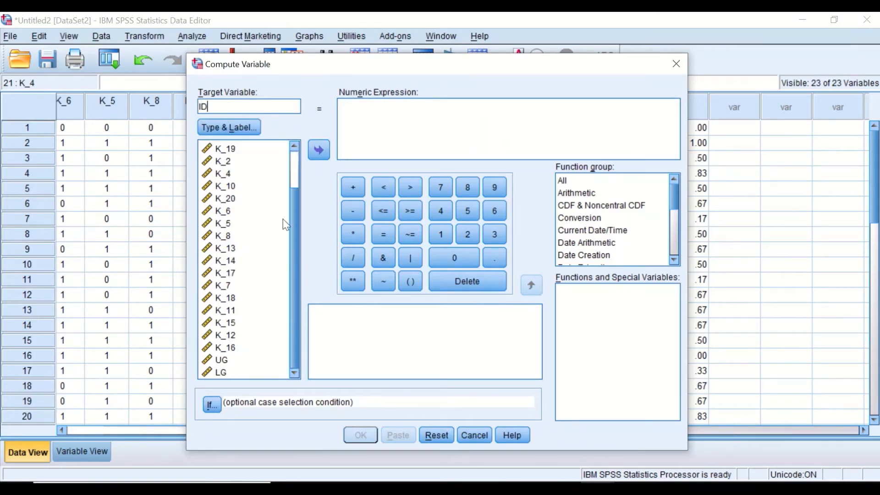
pyautogui.click(220, 359)
pyautogui.click(319, 148)
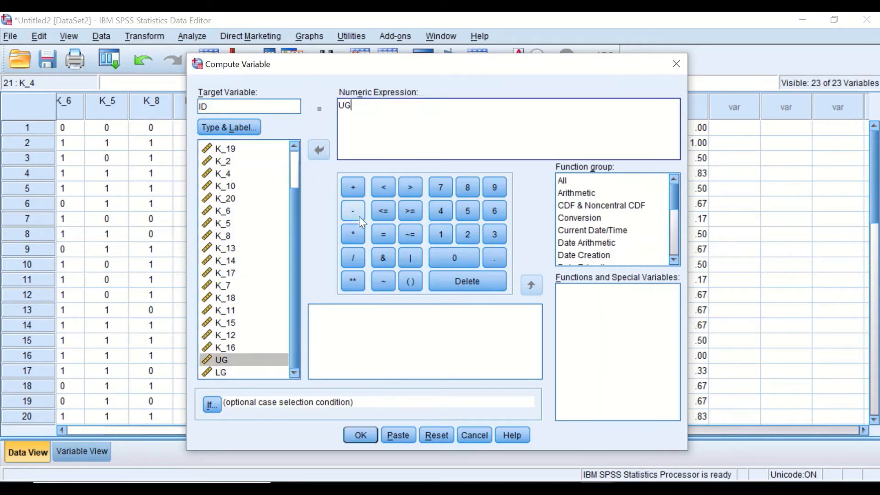
pyautogui.click(352, 212)
pyautogui.click(225, 371)
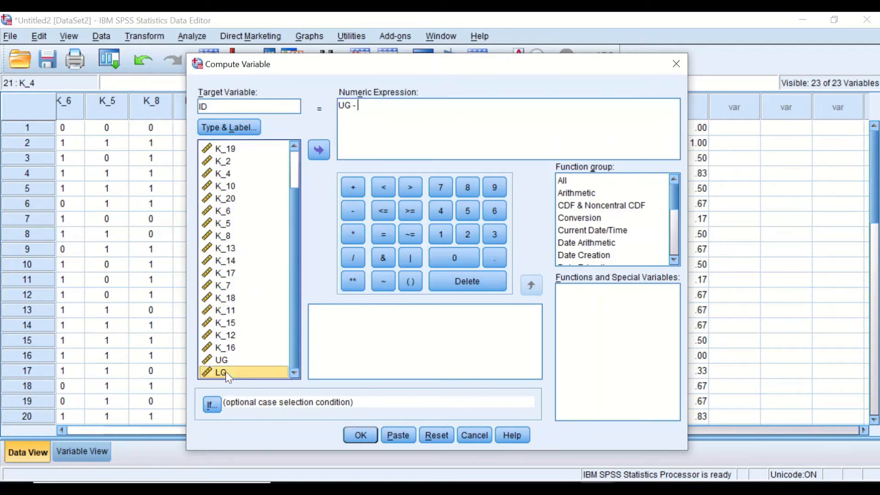
pyautogui.click(321, 149)
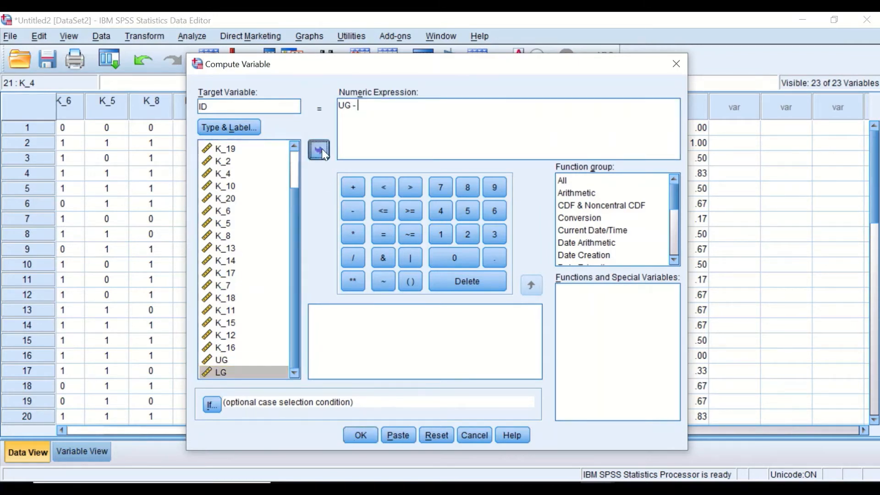
pyautogui.click(360, 435)
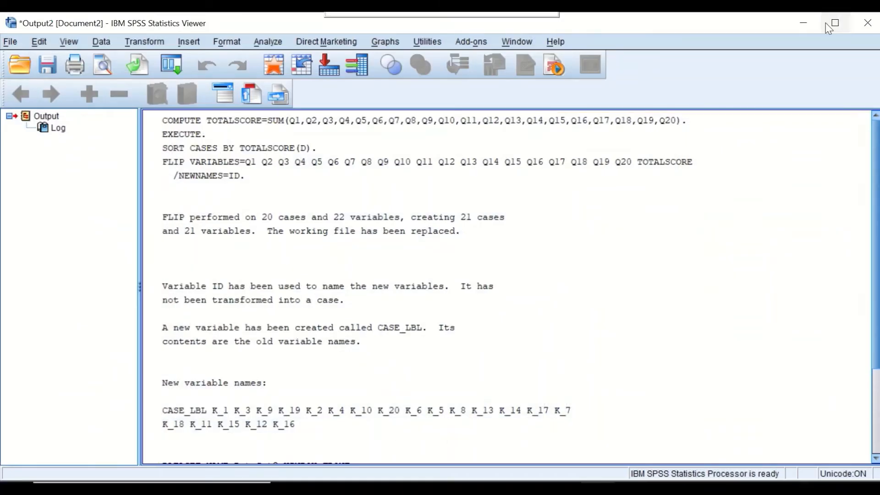
pyautogui.click(799, 27)
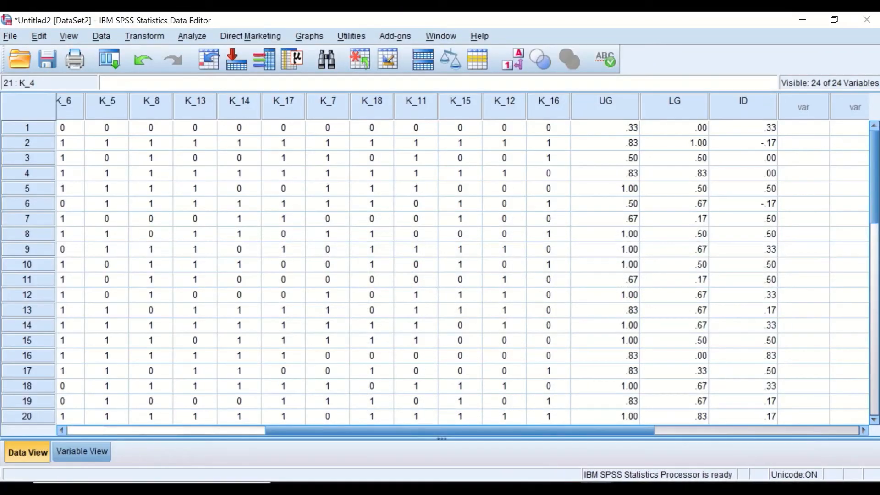
# Review the UG, LG and ID columns down to the total score row, checking that row's case label.
pyautogui.moveTo(556, 429); pyautogui.dragTo(720, 429)
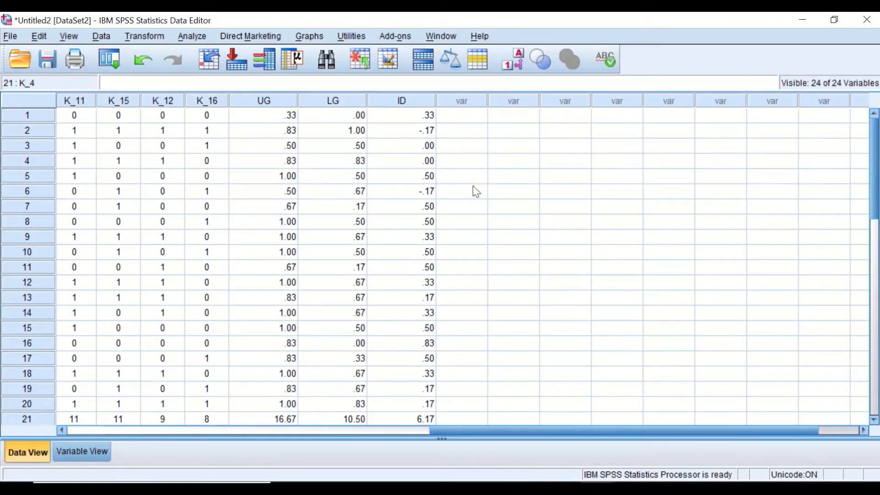
pyautogui.scroll(-2, 460, 377)
pyautogui.scroll(1, 461, 376)
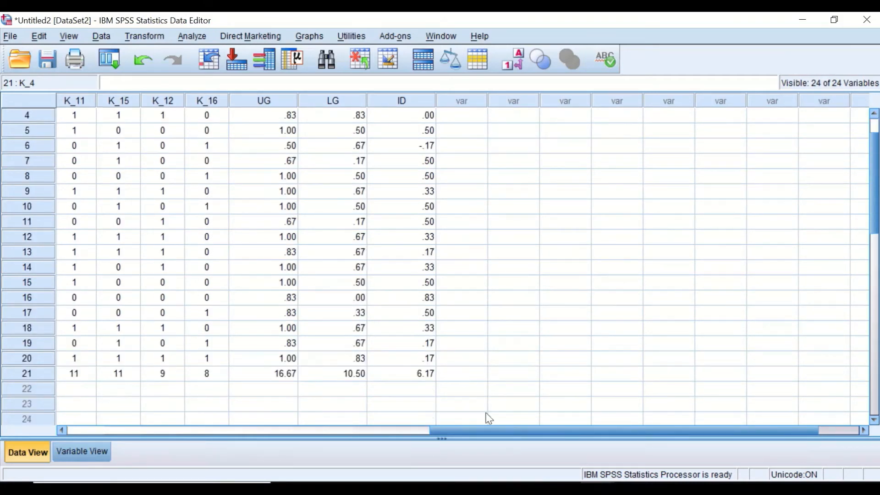
pyautogui.moveTo(505, 430); pyautogui.dragTo(140, 412)
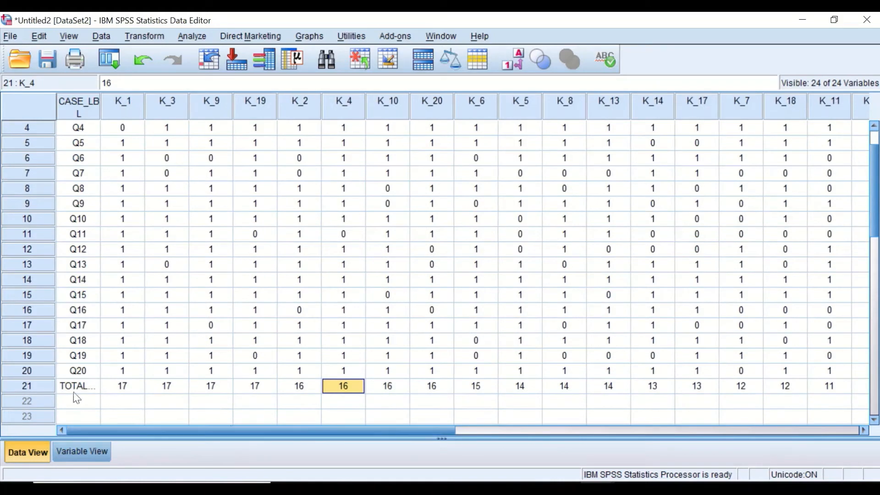
pyautogui.moveTo(248, 430); pyautogui.dragTo(548, 443)
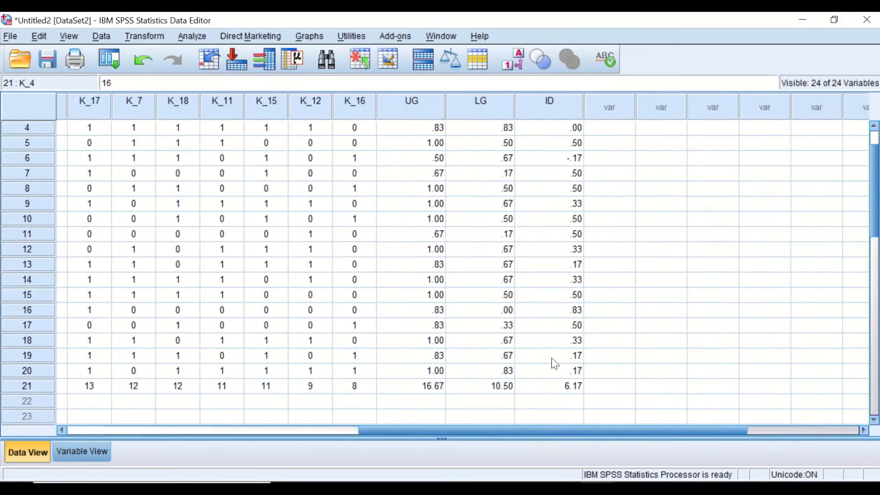
pyautogui.scroll(1, 589, 343)
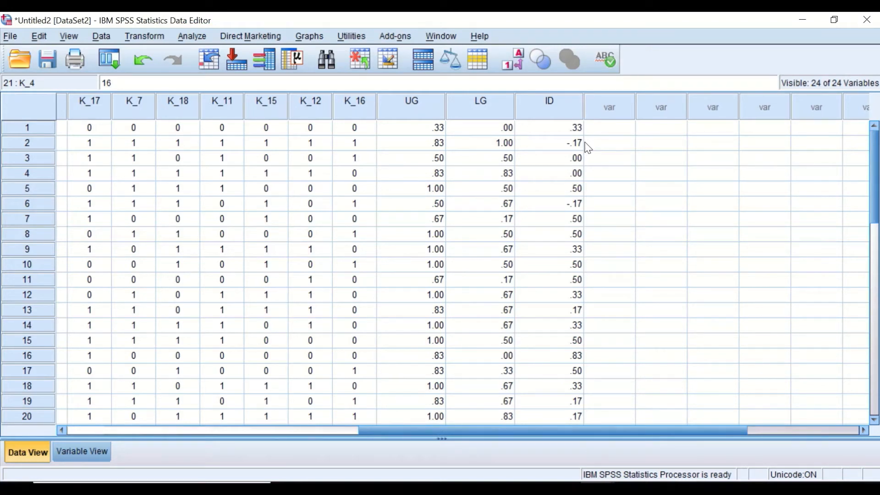
# Examine the ID value of question 3, the LG value of question 4, and the whole row of Q16.
pyautogui.moveTo(676, 430); pyautogui.dragTo(644, 375)
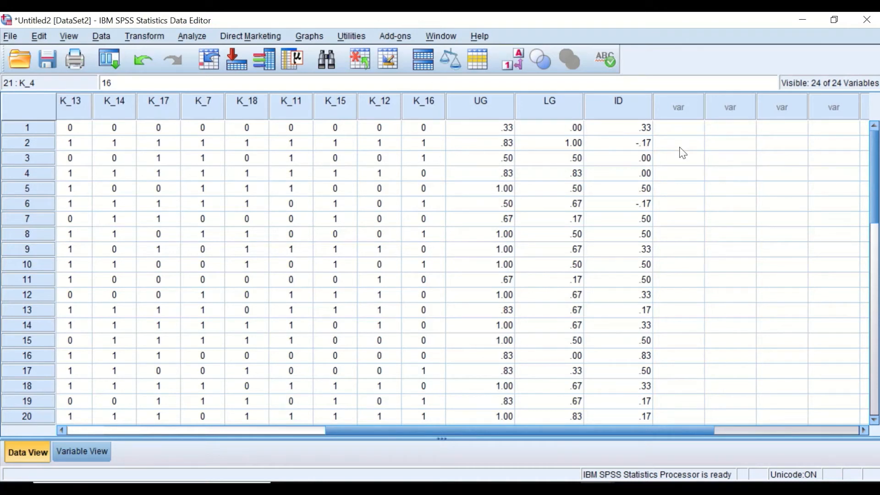
pyautogui.click(642, 163)
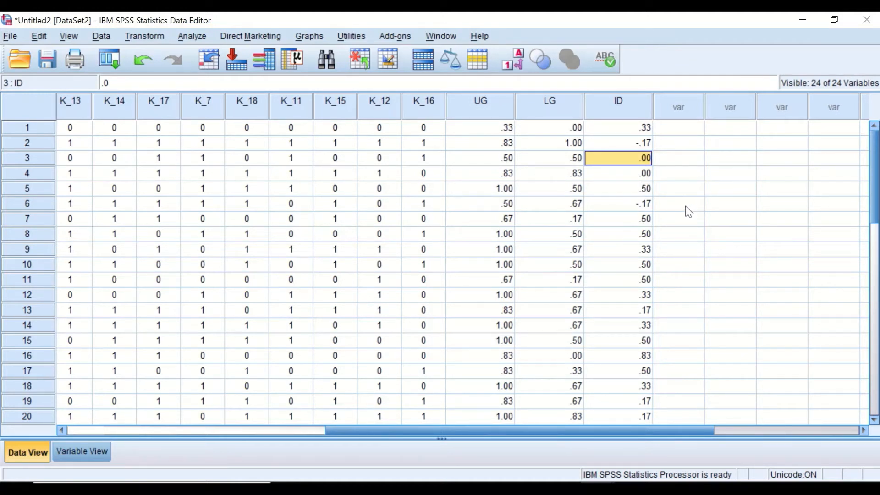
pyautogui.click(572, 177)
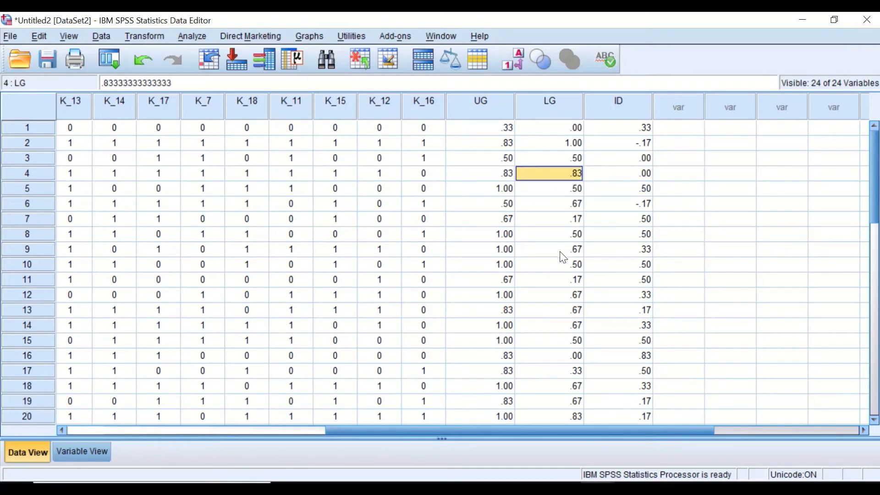
pyautogui.scroll(-1, 655, 197)
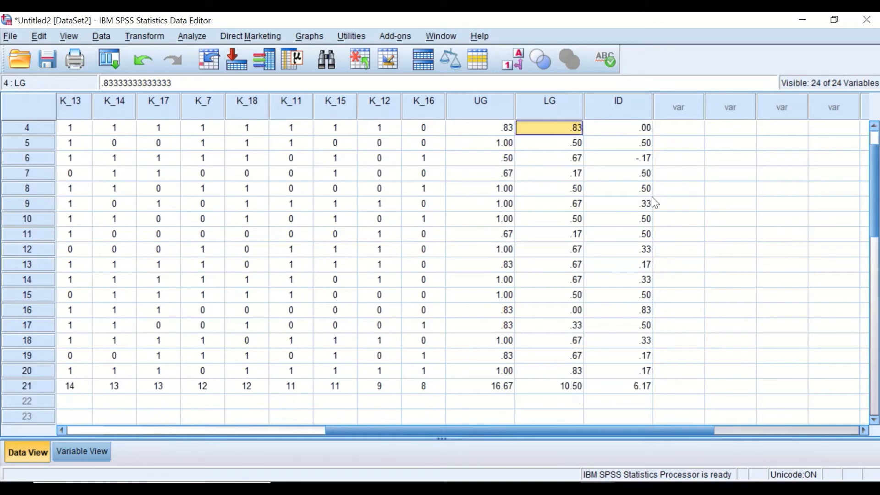
pyautogui.click(635, 312)
pyautogui.click(36, 311)
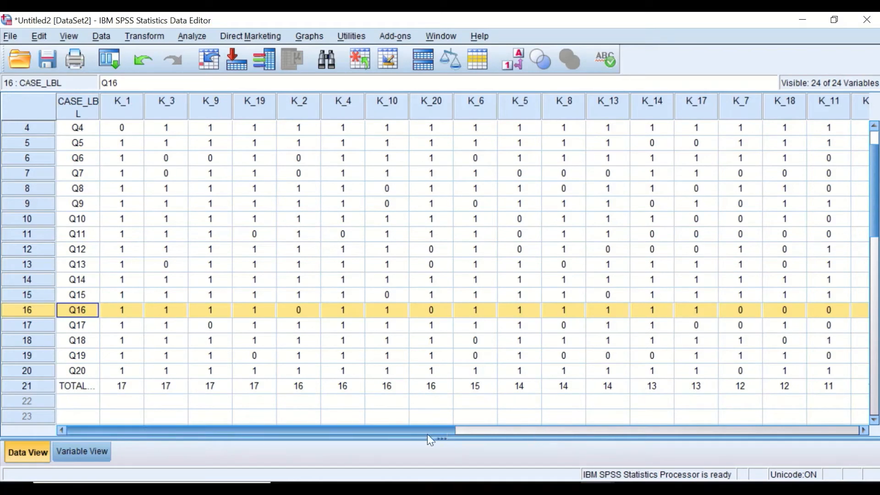
# Examine the ID values of questions 16, 19 and 20 beside their UG and LG proportions.
pyautogui.moveTo(427, 435); pyautogui.dragTo(711, 430)
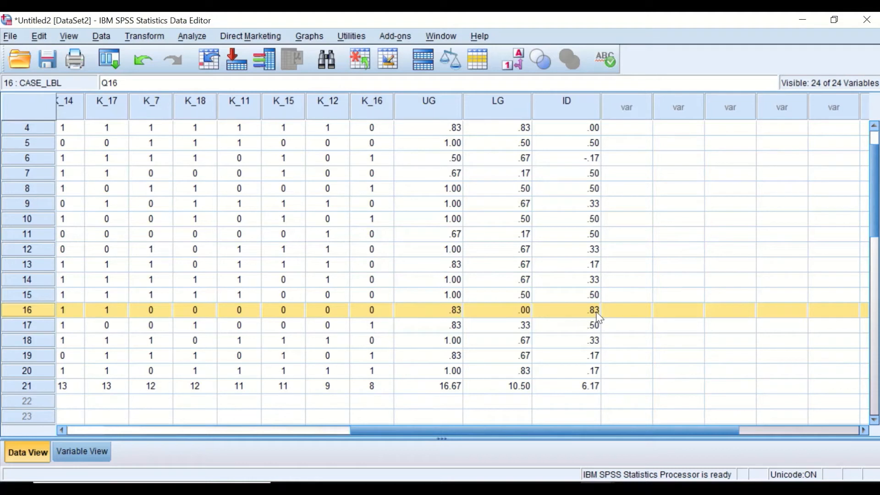
pyautogui.click(628, 295)
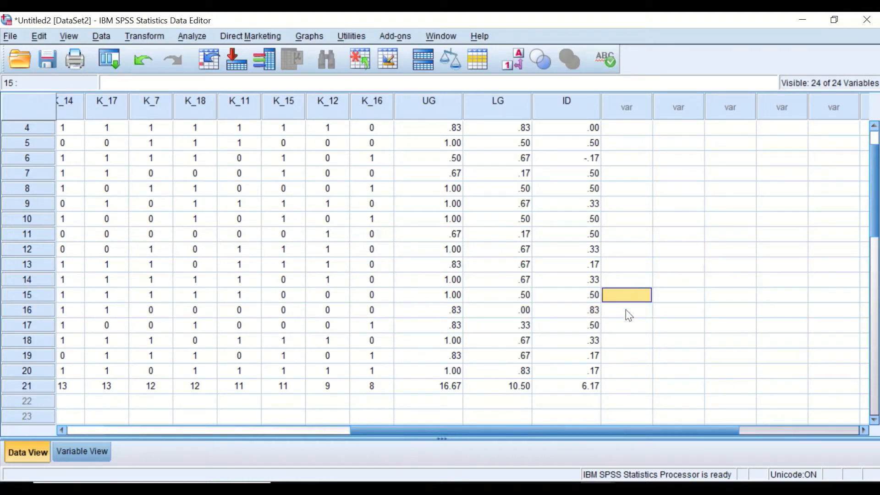
pyautogui.click(590, 313)
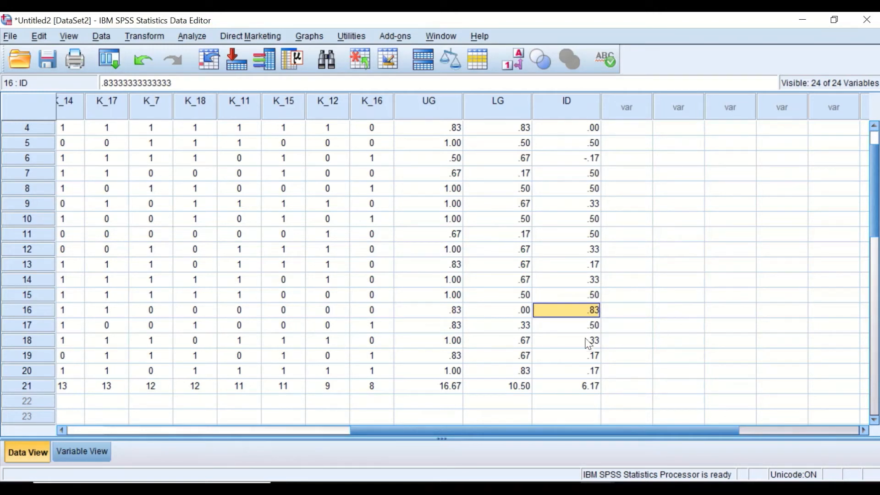
pyautogui.click(590, 360)
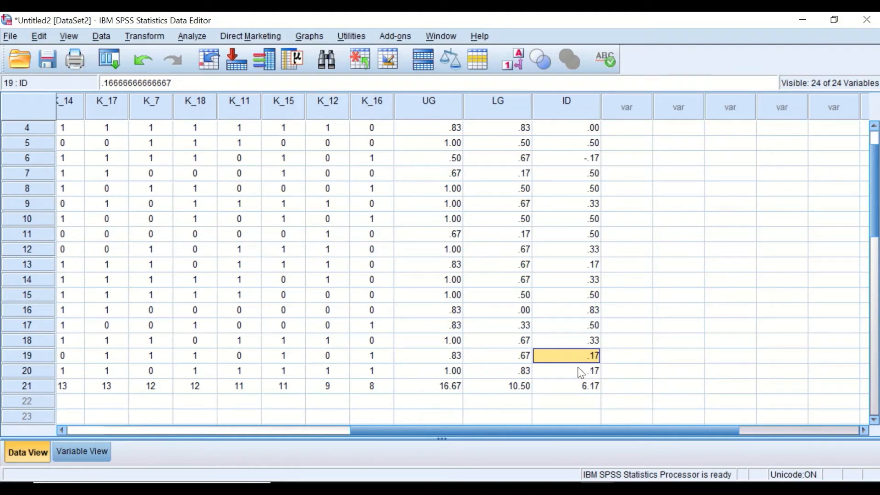
pyautogui.rightClick(577, 352)
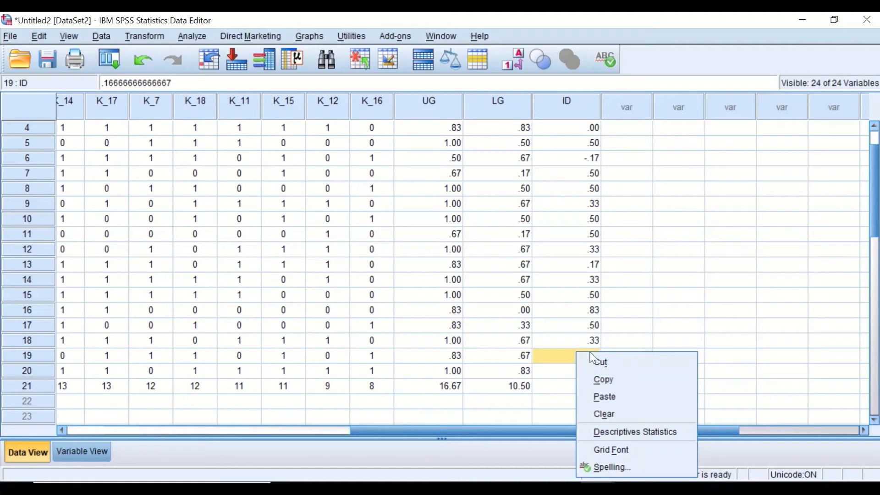
pyautogui.click(674, 342)
pyautogui.click(588, 369)
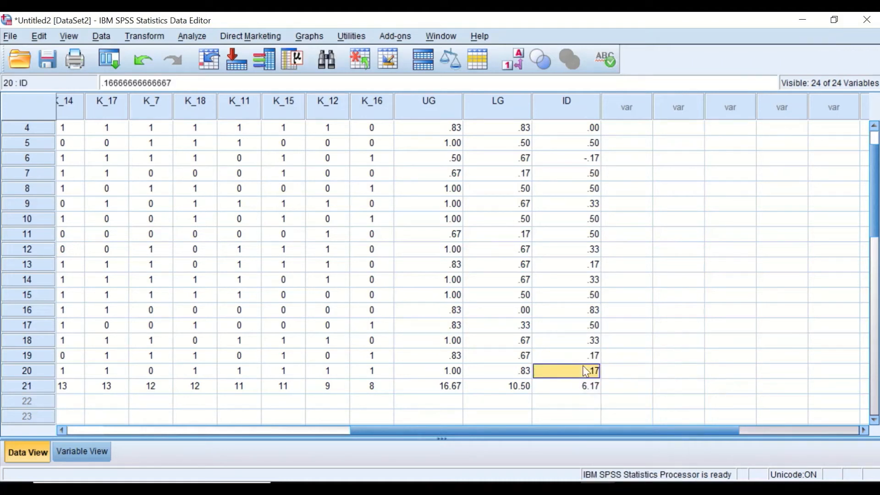
# Check the ID values of question 17 and of questions 15 up through 9, one by one.
pyautogui.click(592, 328)
pyautogui.click(593, 297)
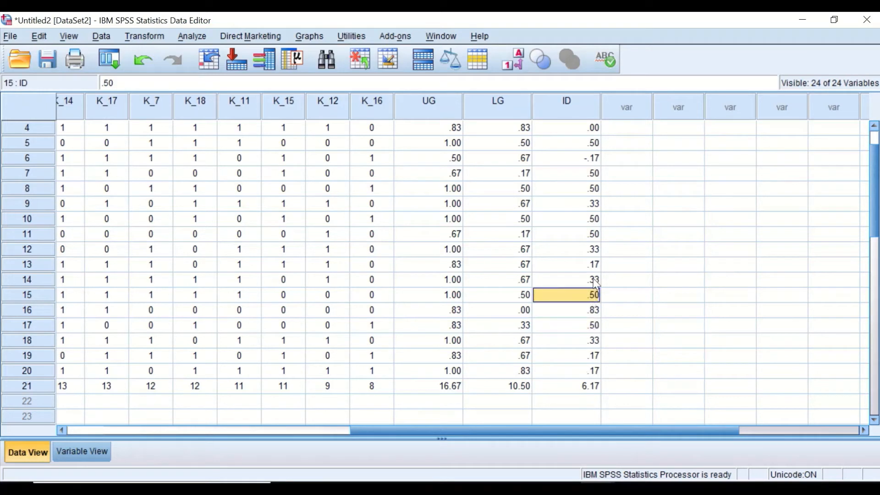
pyautogui.click(595, 281)
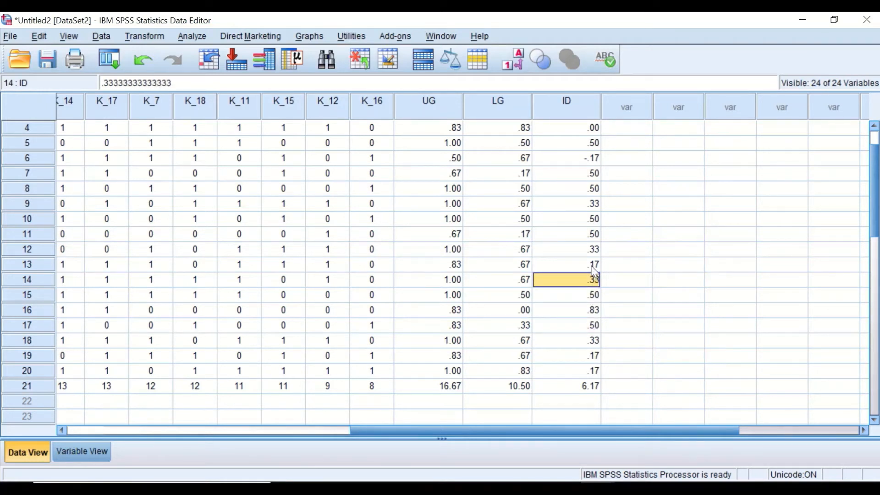
pyautogui.click(592, 266)
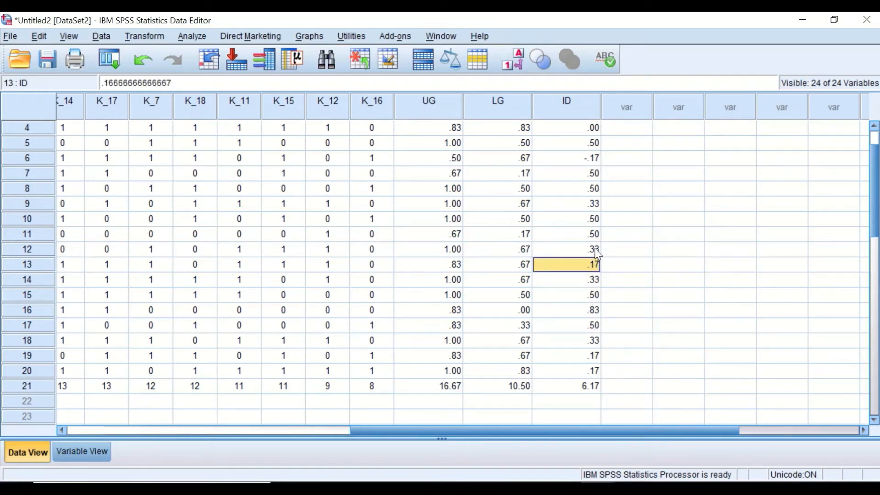
pyautogui.click(596, 251)
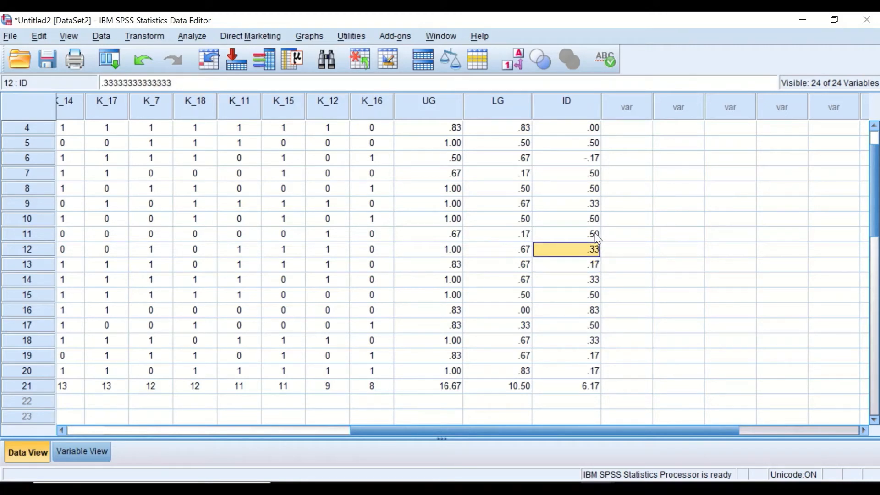
pyautogui.click(595, 234)
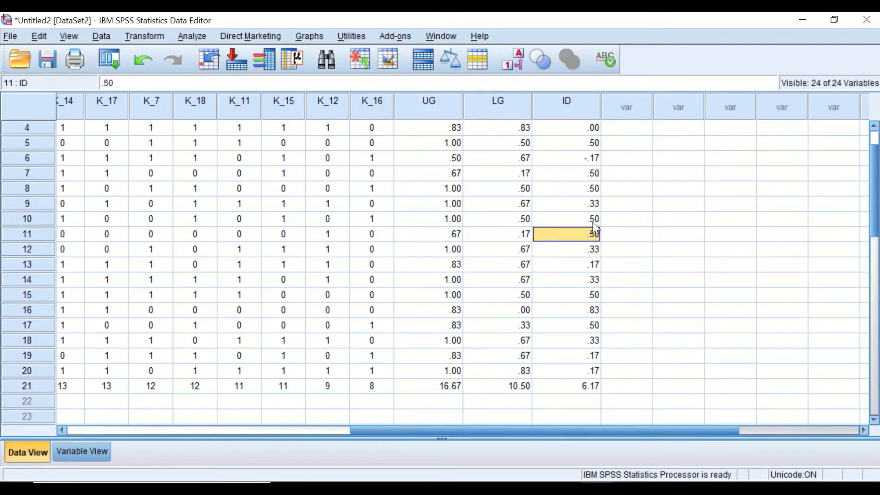
pyautogui.click(593, 221)
pyautogui.click(594, 204)
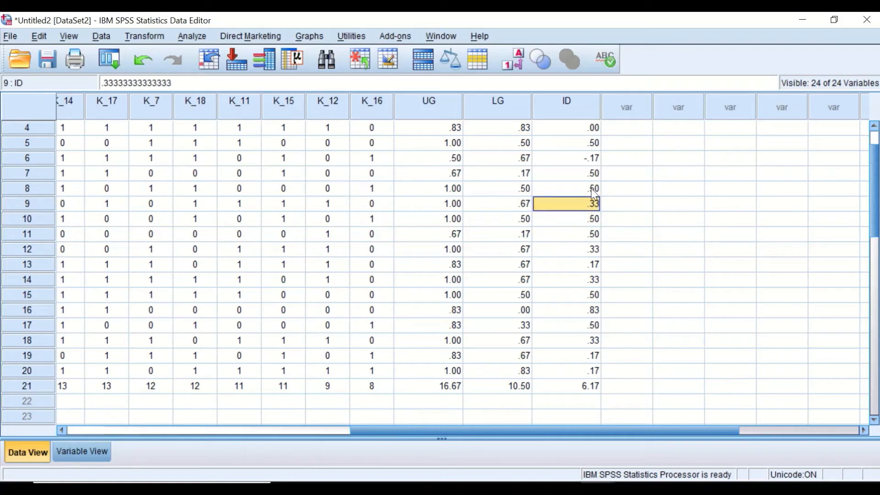
# Start another computed variable with the target name IDpERCENTAGE and clear the previous numeric expression.
pyautogui.scroll(1, 646, 307)
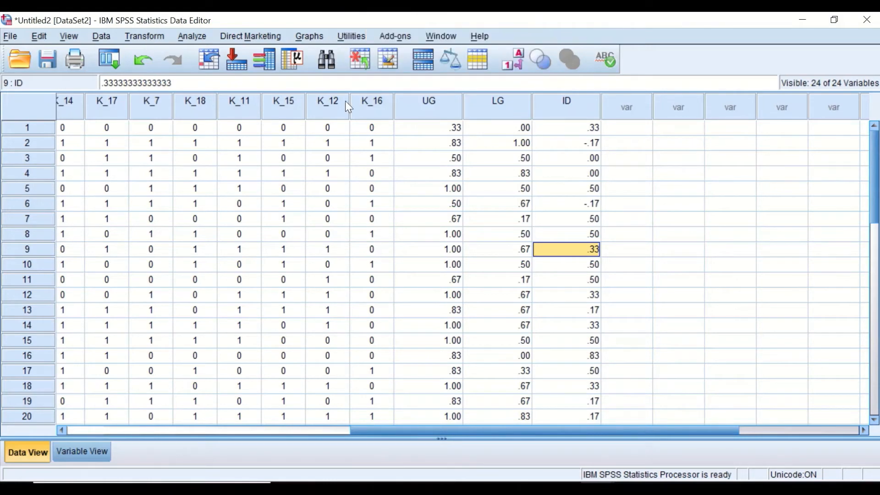
pyautogui.click(146, 36)
pyautogui.click(157, 54)
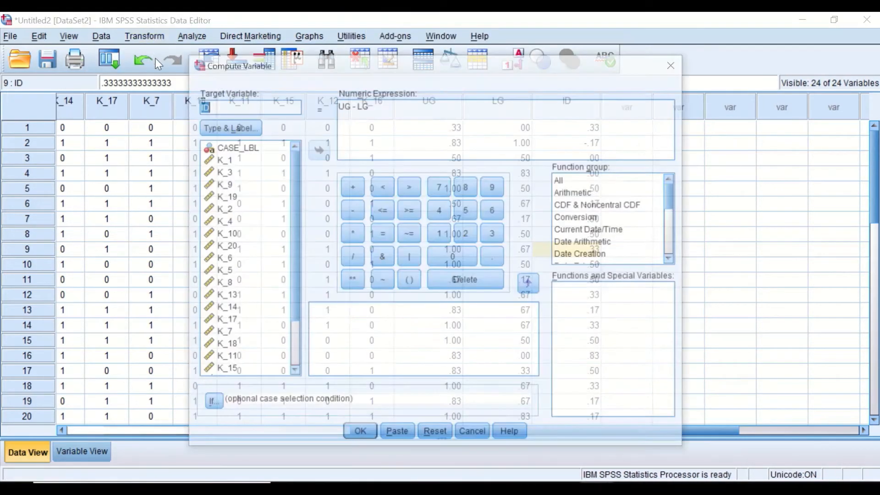
pyautogui.click(237, 106)
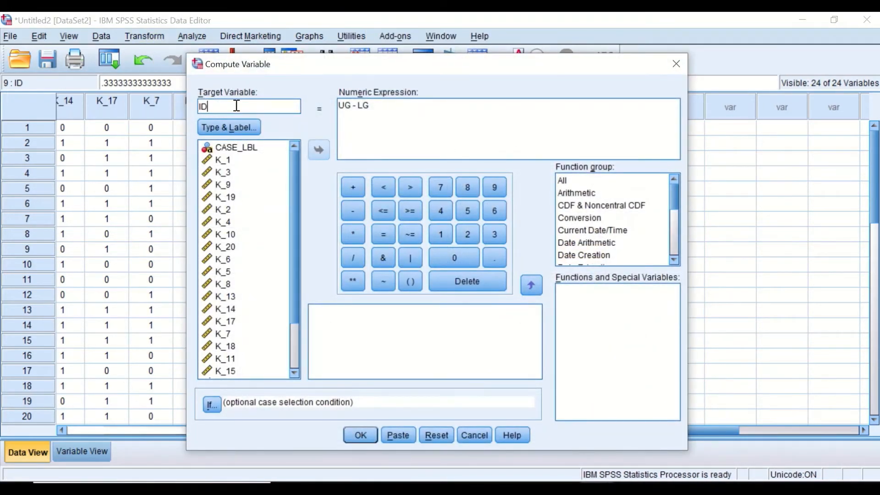
pyautogui.write('pERCENTAGE')
pyautogui.moveTo(384, 106); pyautogui.dragTo(342, 106)
pyautogui.press('BackSpace')
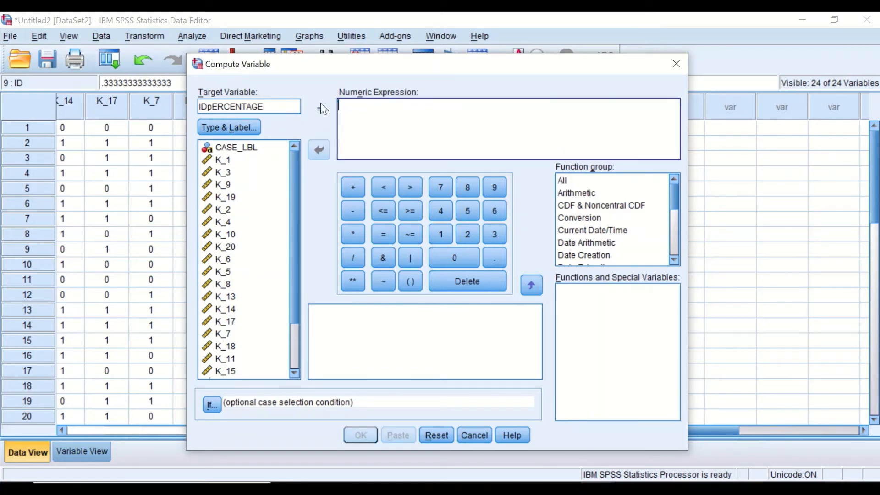
# Define the numeric expression as ID * 100, run the computation, and return to the data sheet to review the new column.
pyautogui.scroll(-2, 293, 252)
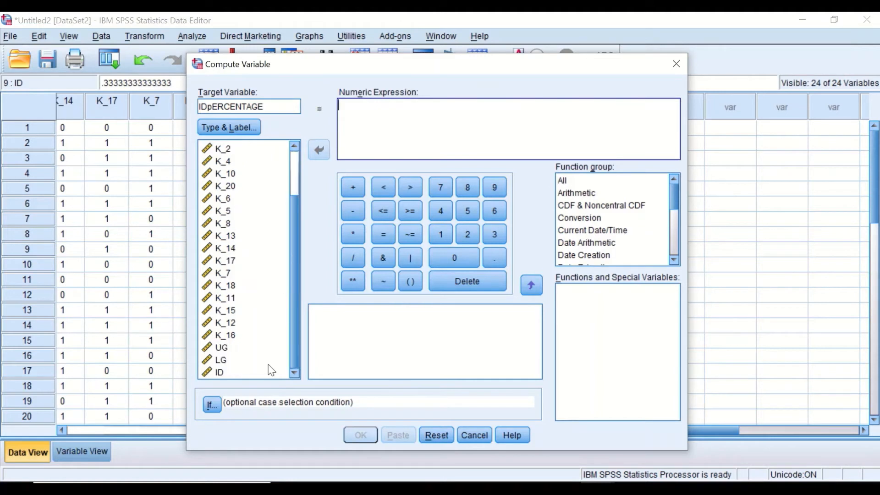
pyautogui.click(232, 372)
pyautogui.click(319, 149)
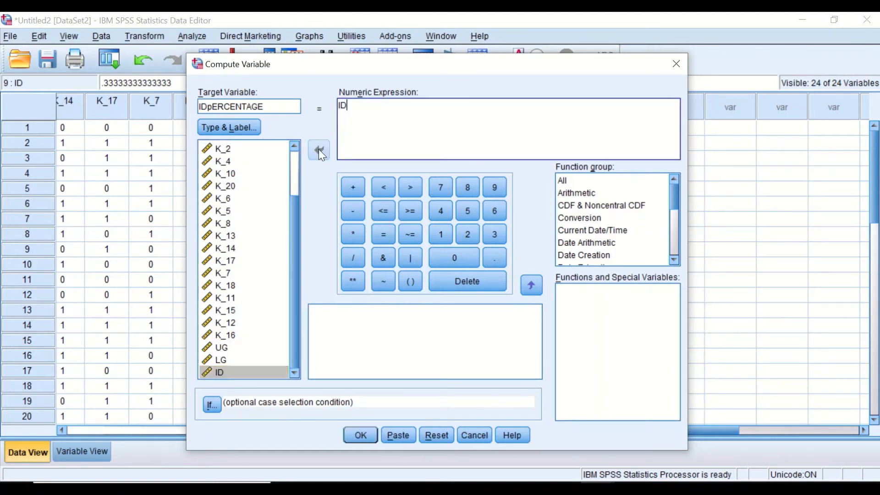
pyautogui.click(350, 232)
pyautogui.click(439, 233)
pyautogui.click(451, 256)
pyautogui.click(451, 255)
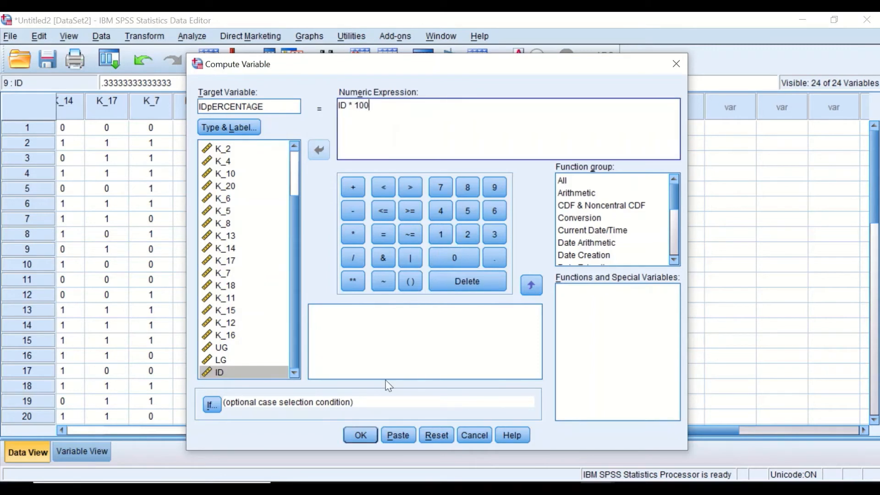
pyautogui.click(360, 435)
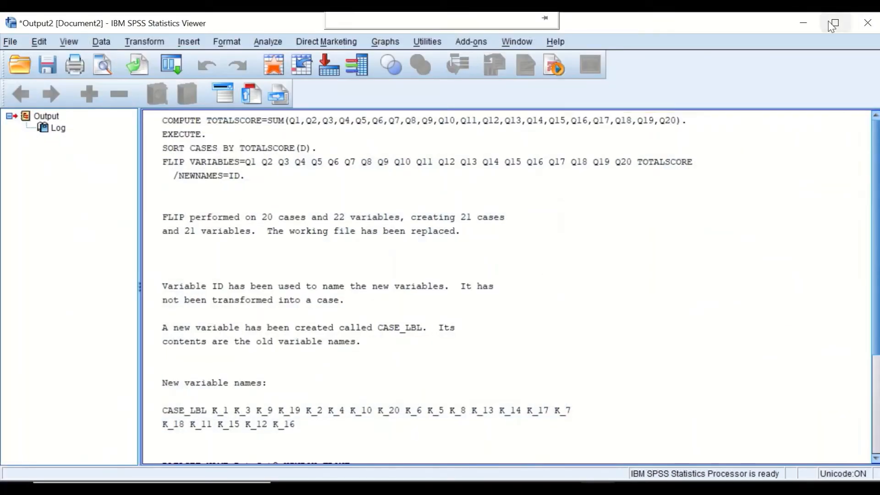
pyautogui.click(807, 25)
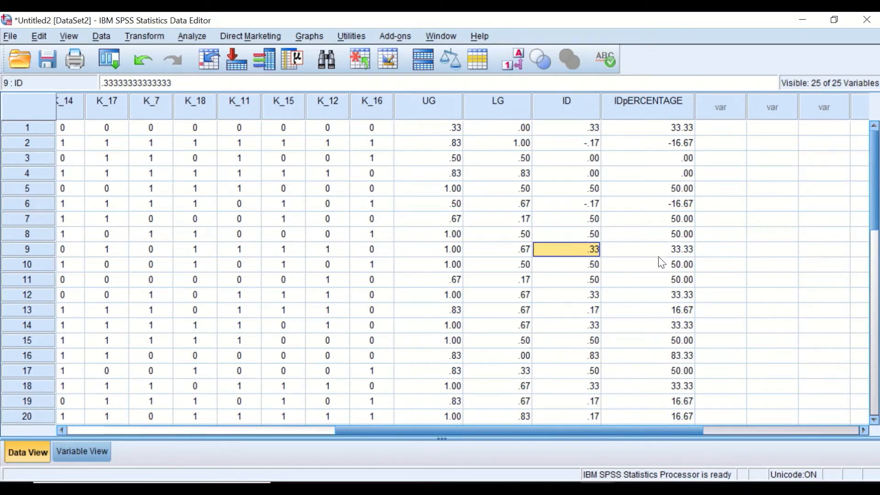
pyautogui.scroll(-1, 658, 271)
pyautogui.scroll(1, 658, 303)
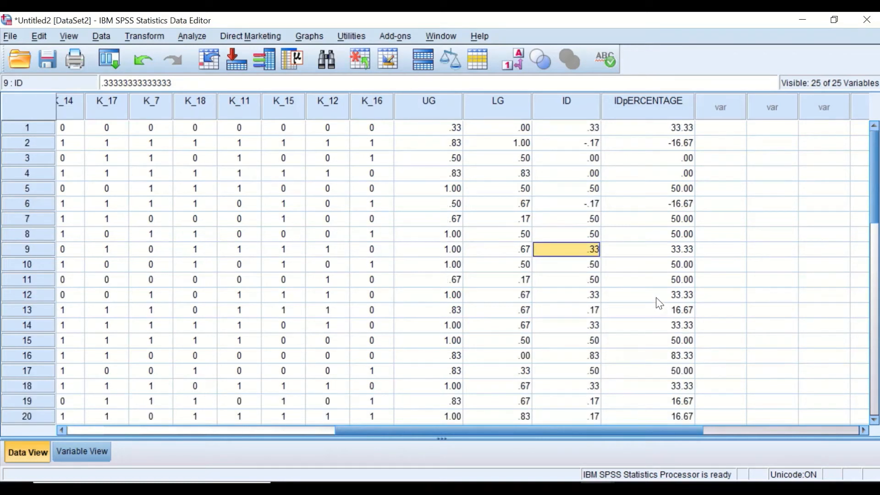
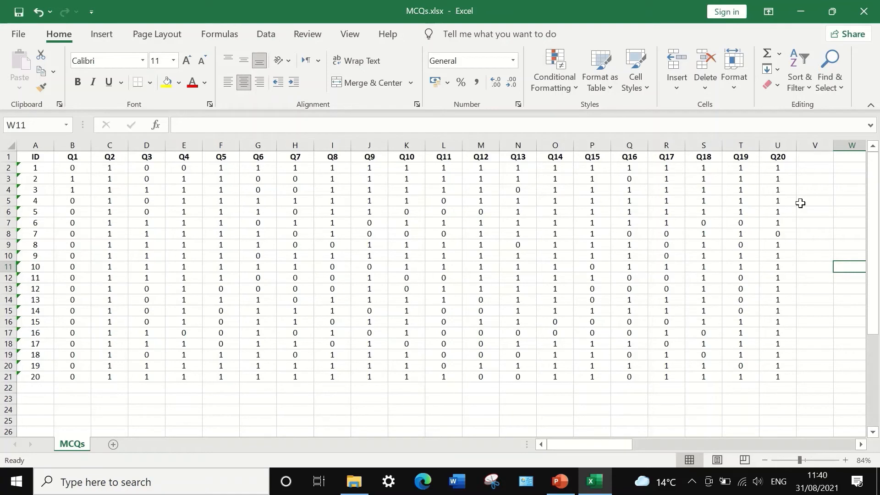
# In the MCQs.xlsx workbook in Excel, enter the heading "Overall mark" in cell V1, beside Q20.
pyautogui.click(816, 159)
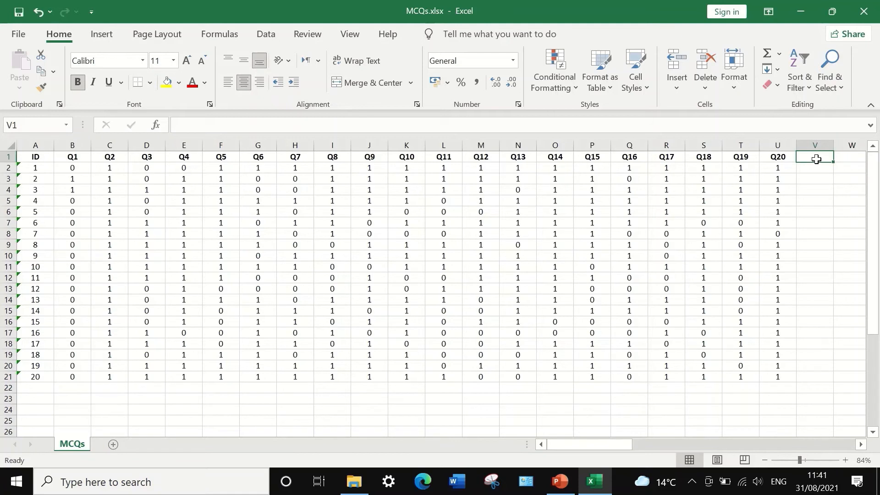
pyautogui.write('oVERALL')
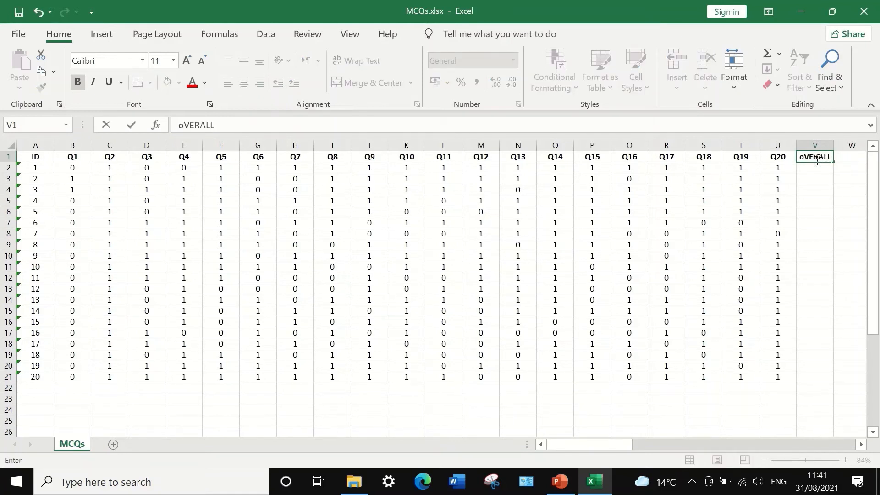
pyautogui.write(' mark')
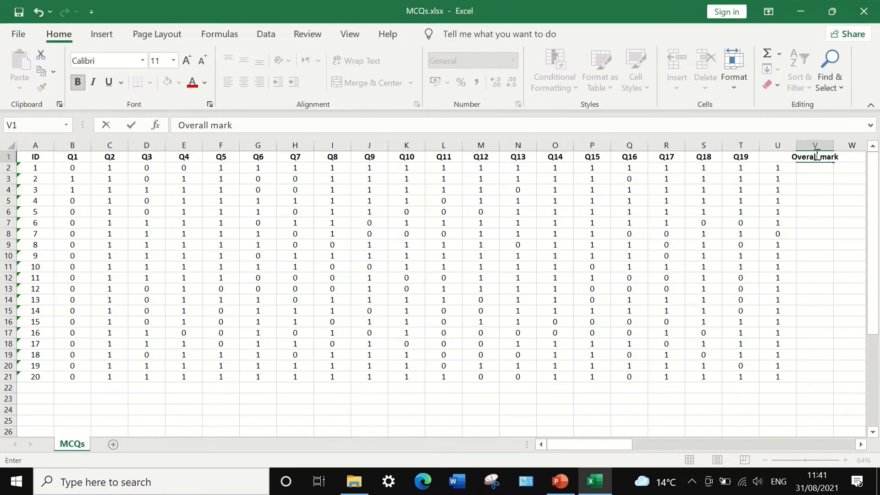
pyautogui.hotkey('ctrl', 'Return')
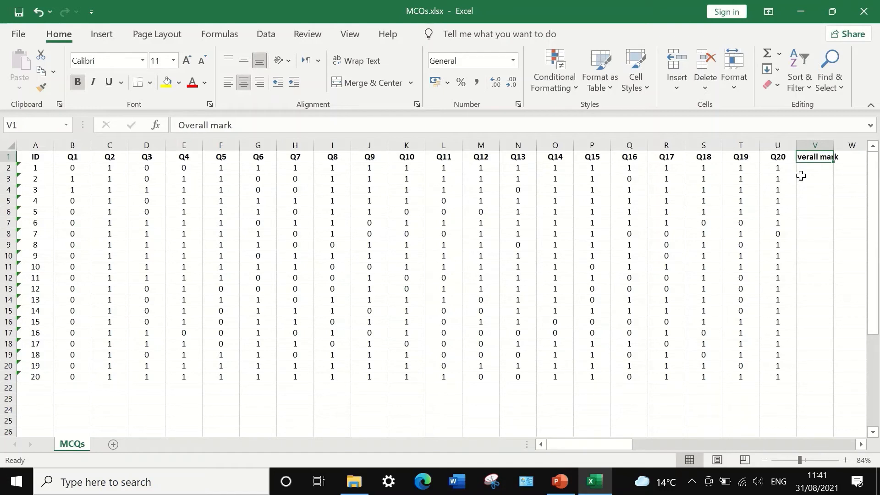
# Total the first student's Q1 to Q20 marks in V2 with =SUM(B2:U2) and fill the formula down to V21.
pyautogui.click(815, 168)
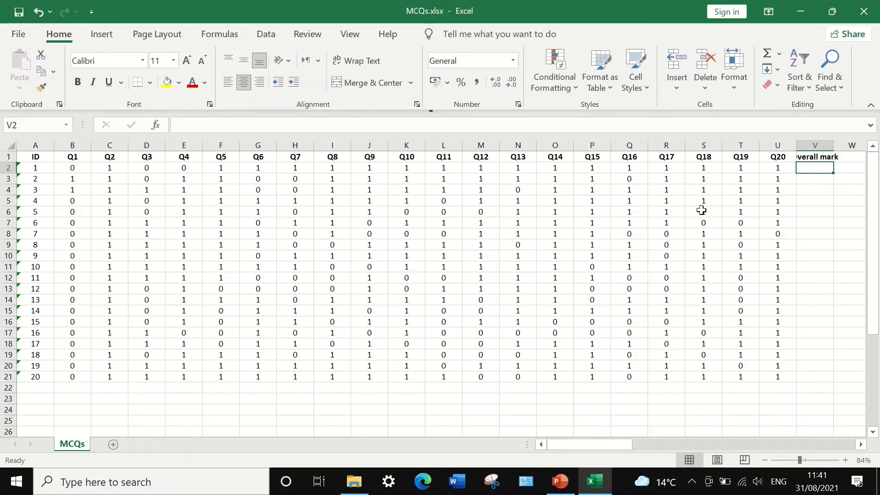
pyautogui.write('=')
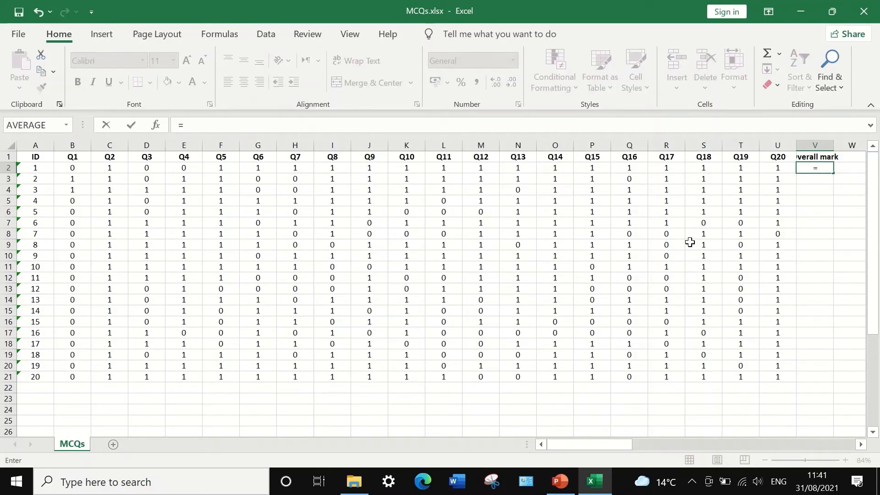
pyautogui.write('sum')
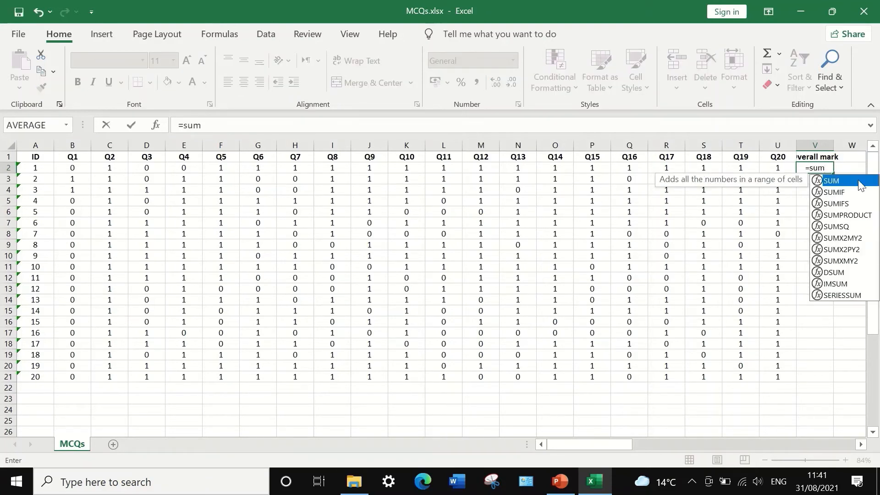
pyautogui.doubleClick(838, 182)
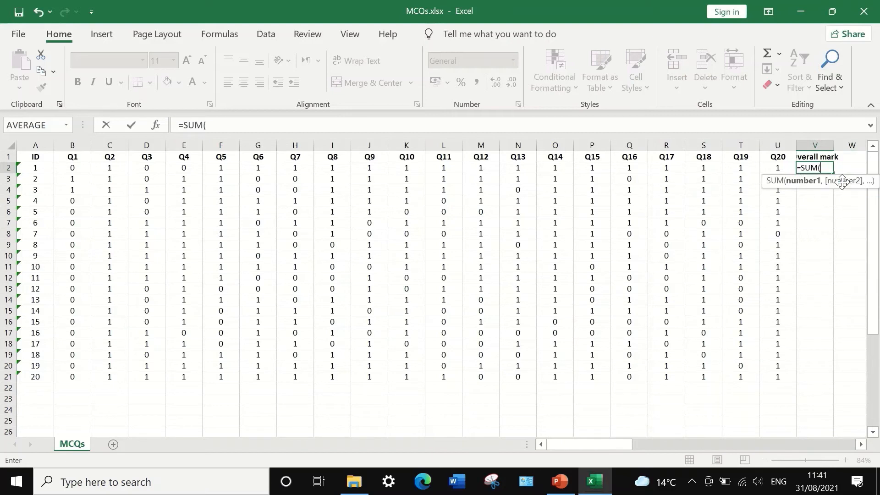
pyautogui.moveTo(779, 166); pyautogui.dragTo(88, 169)
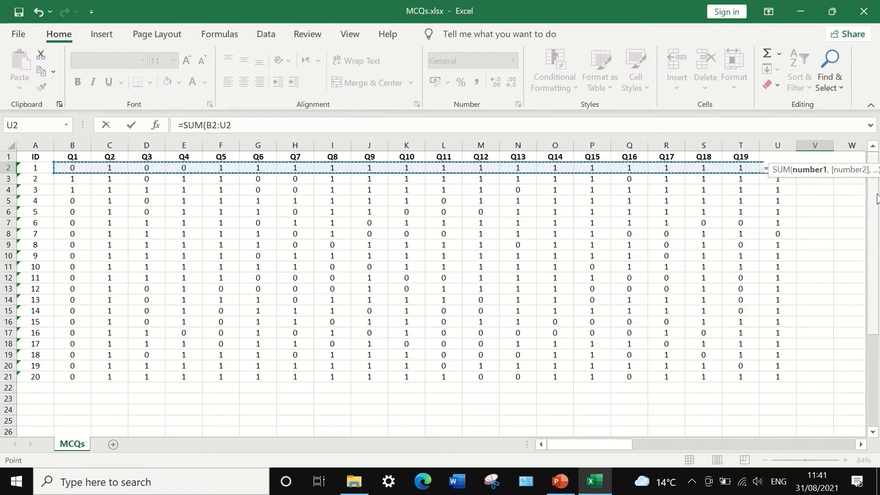
pyautogui.press('Return')
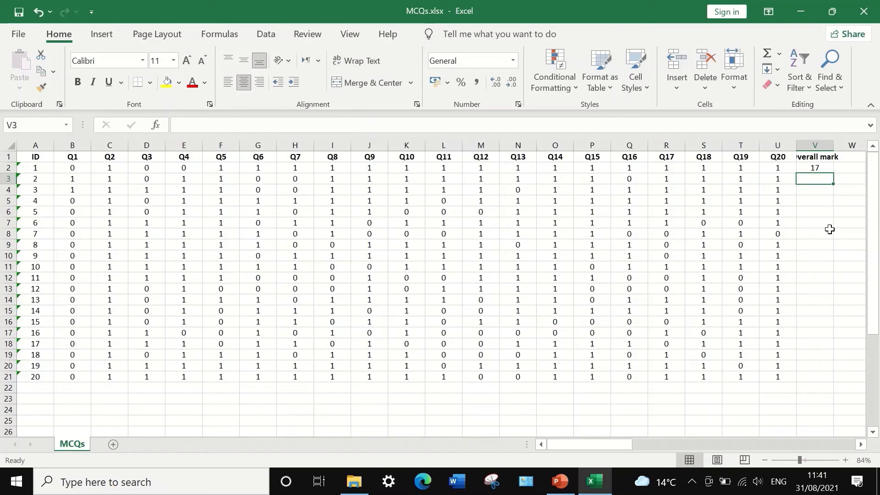
pyautogui.click(824, 167)
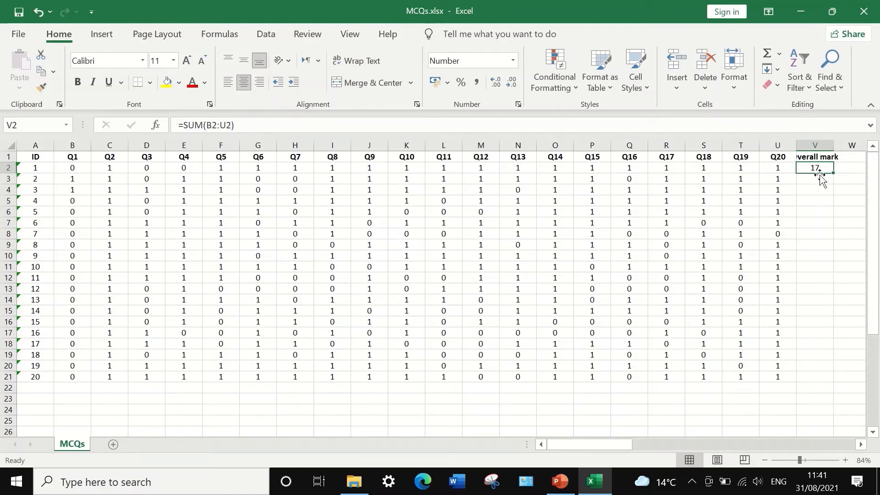
pyautogui.moveTo(833, 170); pyautogui.dragTo(820, 384)
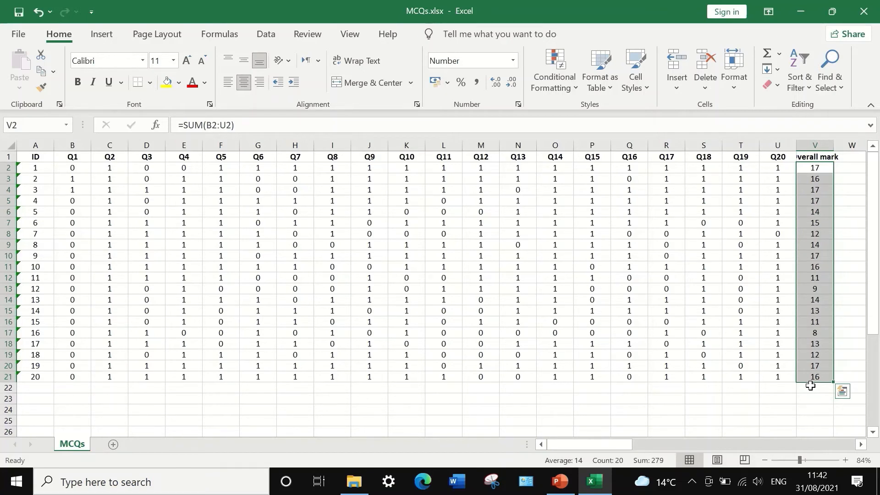
# Sort the whole table A1:V21 by Overall mark from largest to smallest, treating the first row as headers.
pyautogui.click(799, 410)
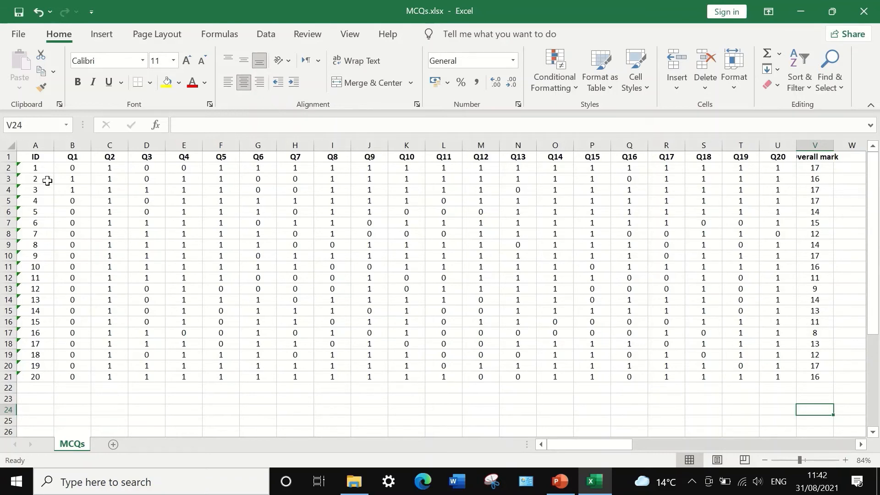
pyautogui.click(33, 159)
pyautogui.moveTo(33, 159); pyautogui.dragTo(820, 381)
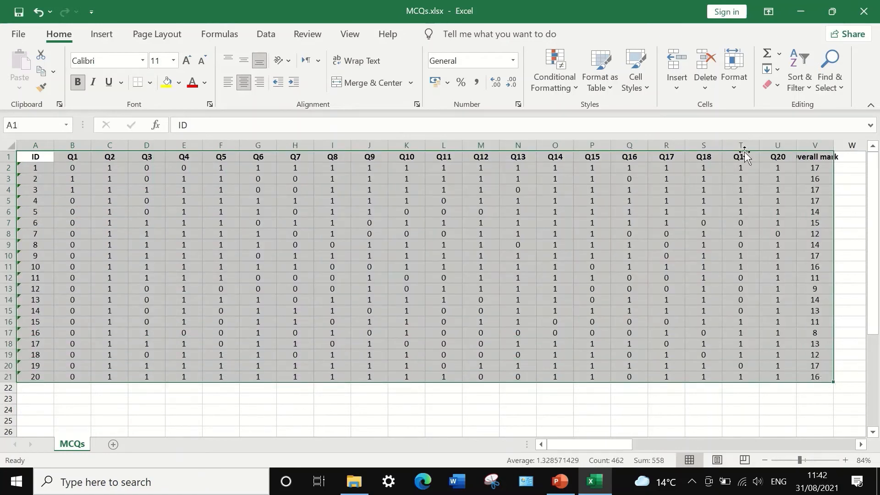
pyautogui.click(800, 75)
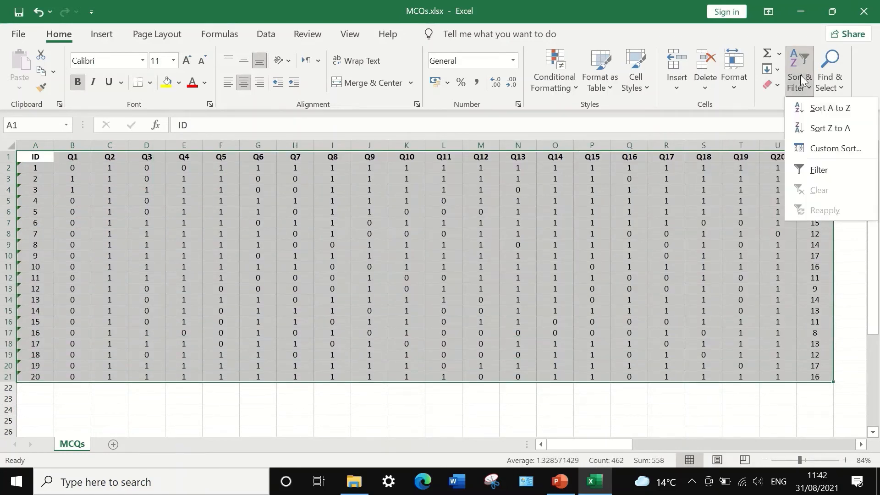
pyautogui.click(829, 148)
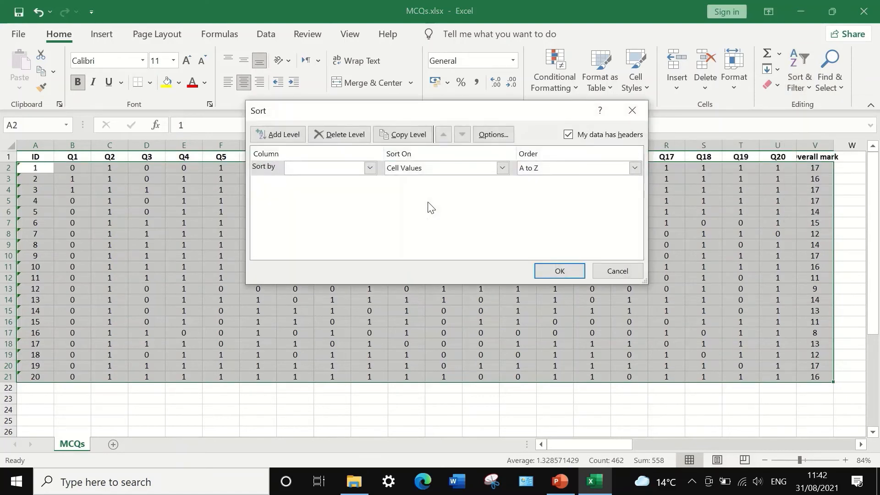
pyautogui.moveTo(466, 110); pyautogui.dragTo(413, 117)
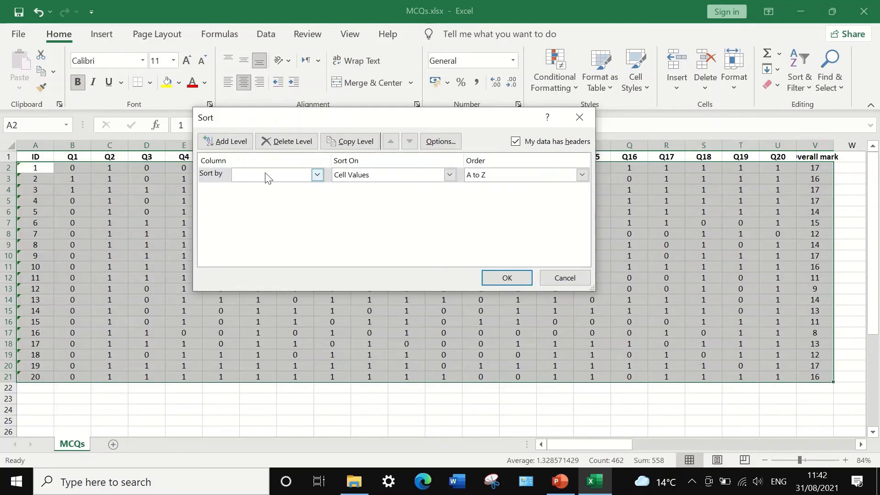
pyautogui.click(317, 175)
pyautogui.moveTo(317, 198); pyautogui.dragTo(317, 272)
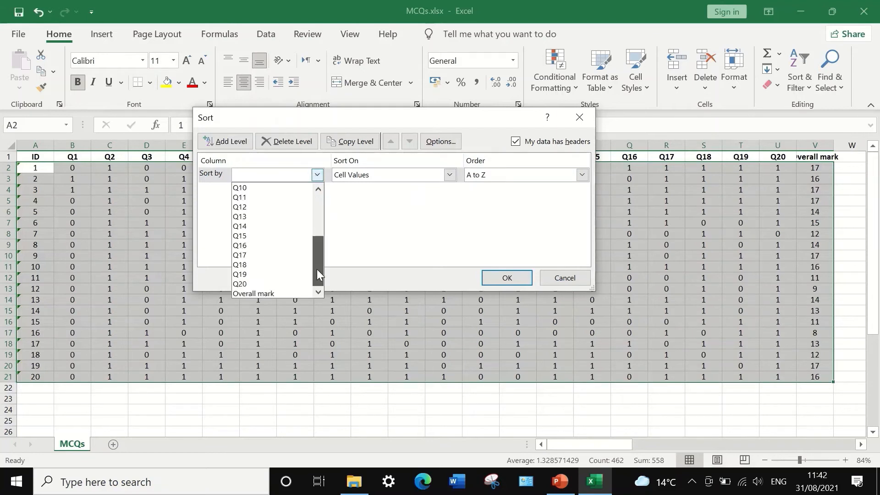
pyautogui.click(281, 294)
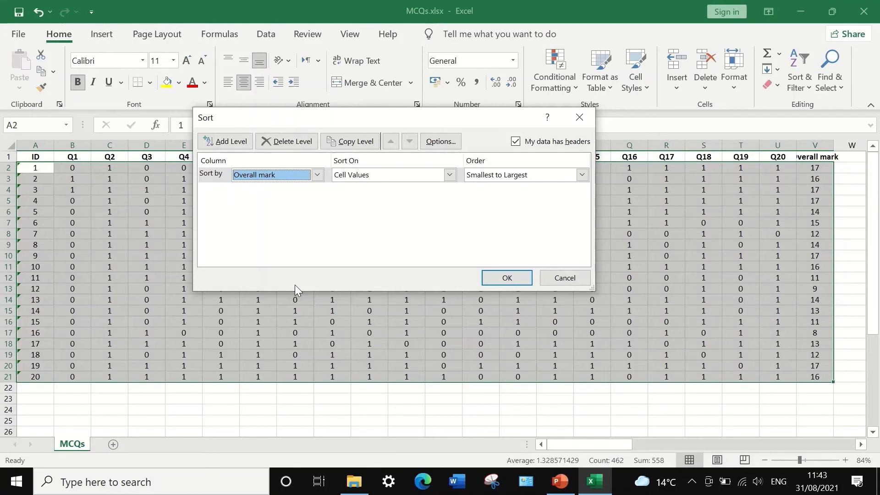
pyautogui.click(581, 175)
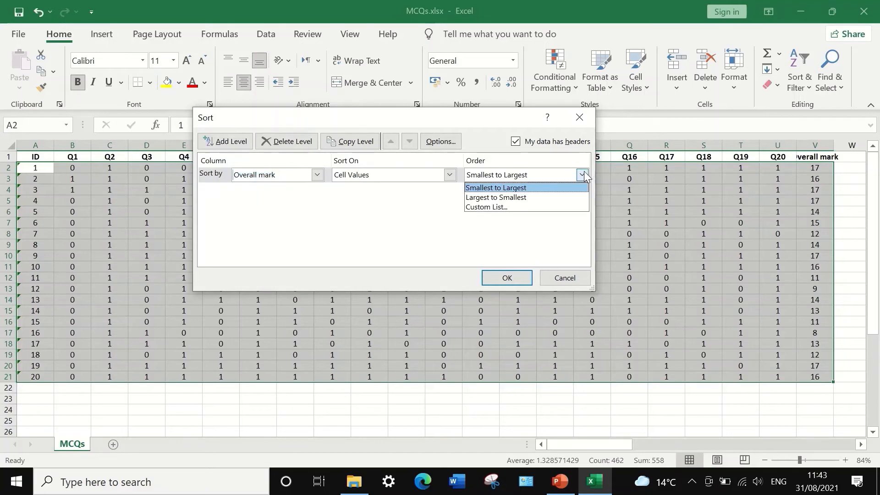
pyautogui.click(519, 197)
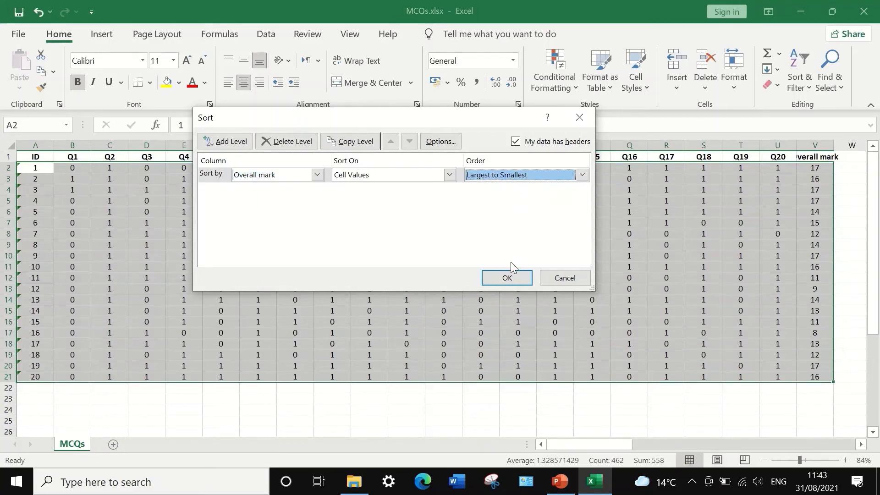
pyautogui.click(518, 275)
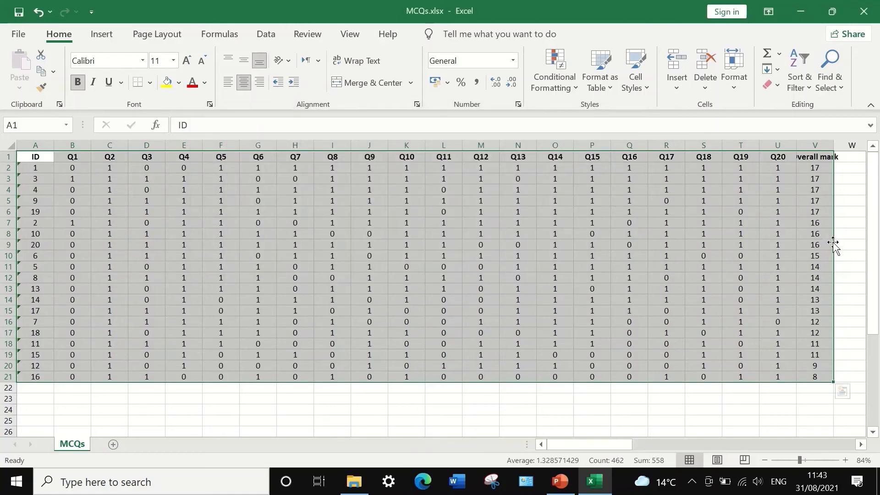
pyautogui.click(849, 180)
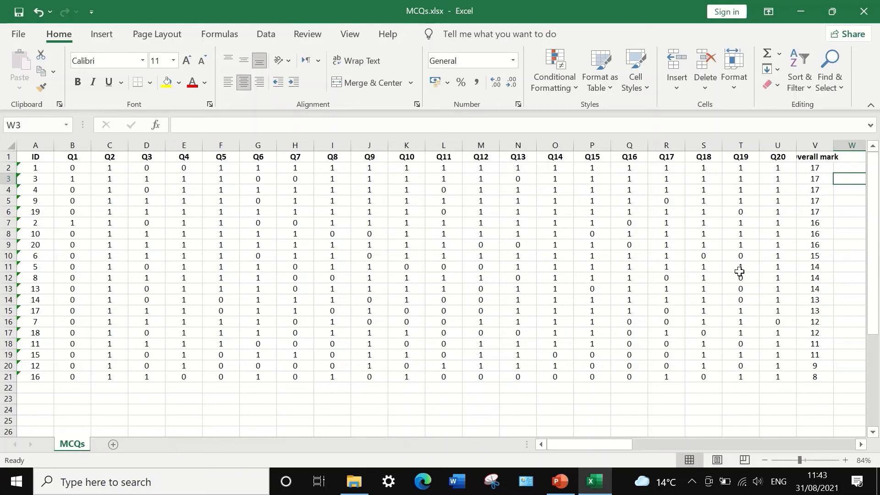
# Enter the row labels UP, LG, ID and ID% in cells A23 to A26 below the student data.
pyautogui.click(42, 400)
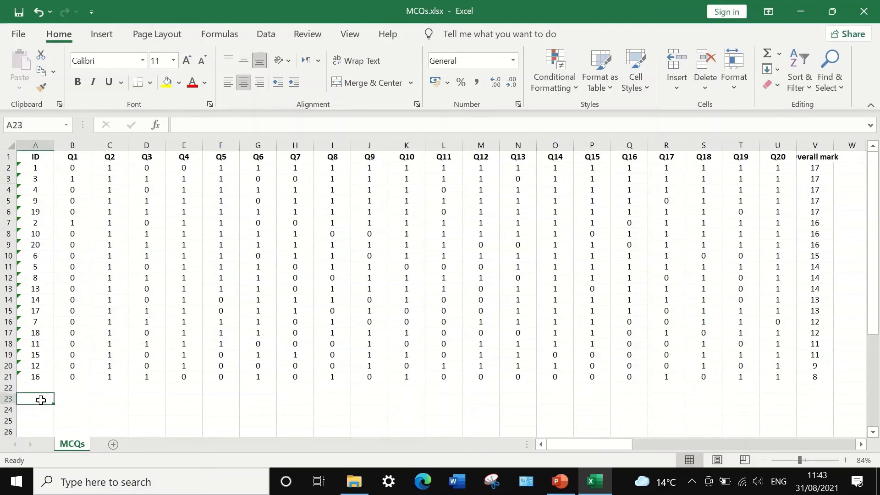
pyautogui.write('UP')
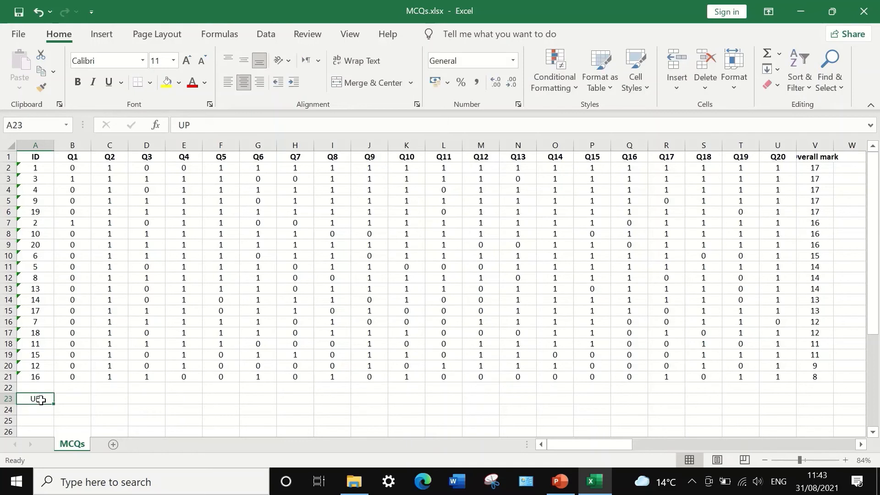
pyautogui.press('Return')
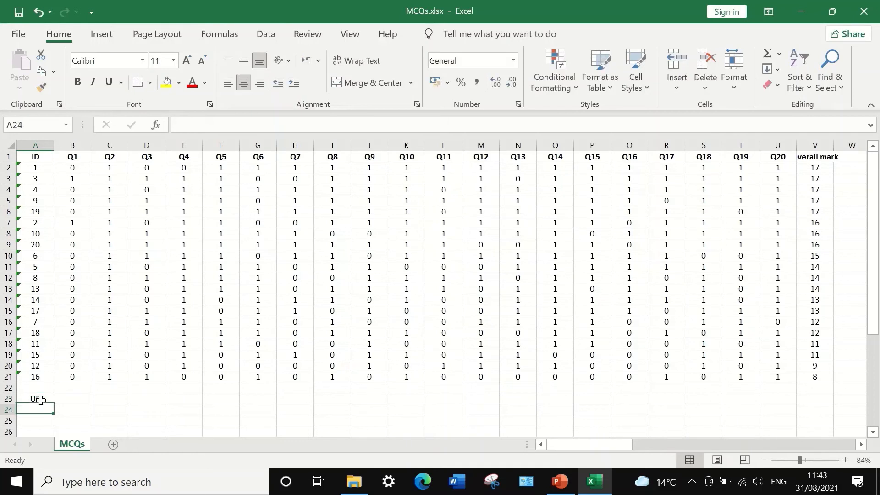
pyautogui.write('LG')
pyautogui.press('Return')
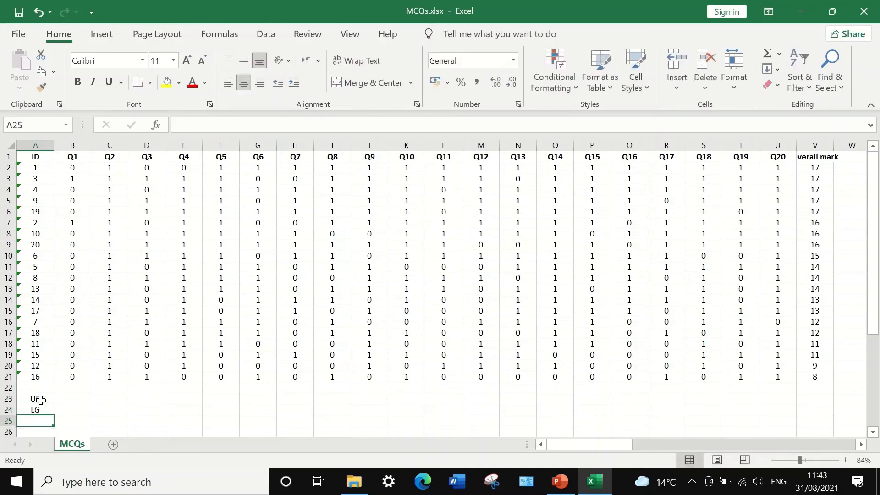
pyautogui.write('ID')
pyautogui.press('Return')
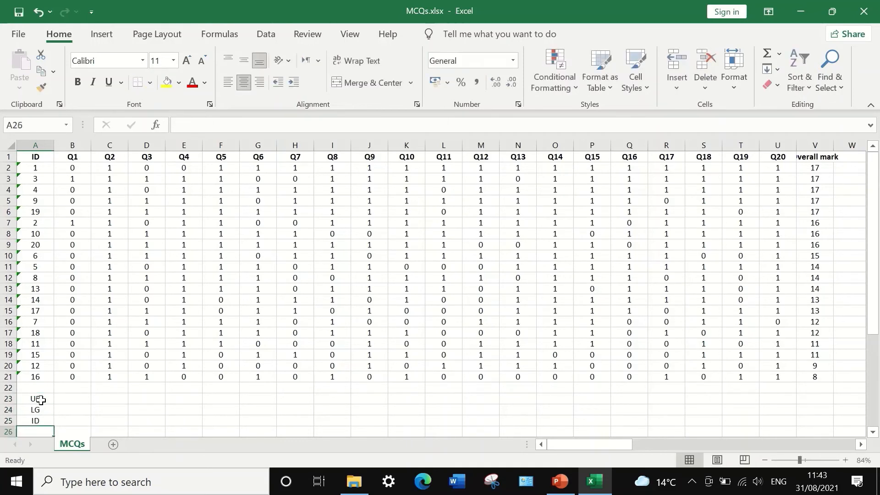
pyautogui.write('ID')
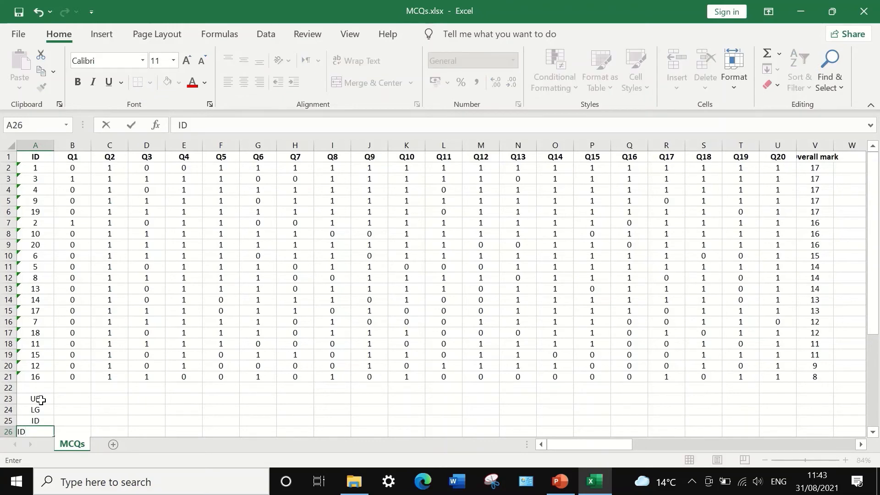
pyautogui.write('%')
pyautogui.scroll(-1, 67, 400)
pyautogui.press('Return')
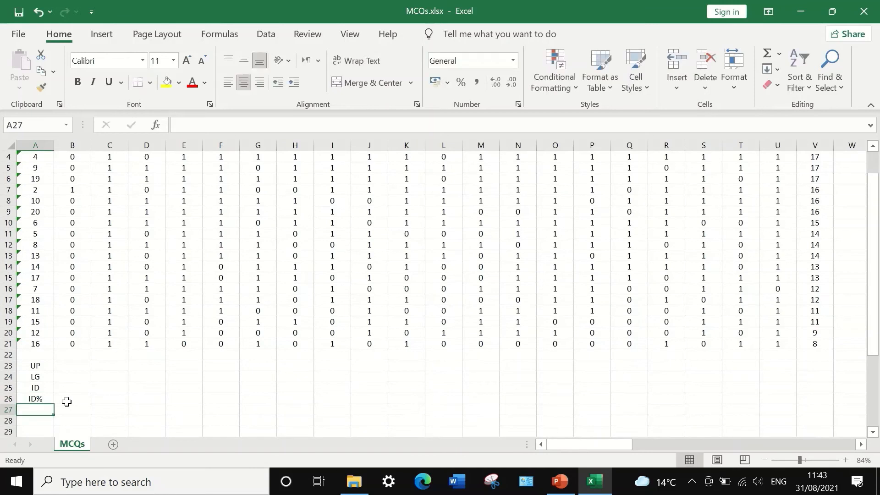
# Switch to Calculator, work out the group size as 20 × 0.27, and close it to return to the workbook.
pyautogui.scroll(1, 95, 373)
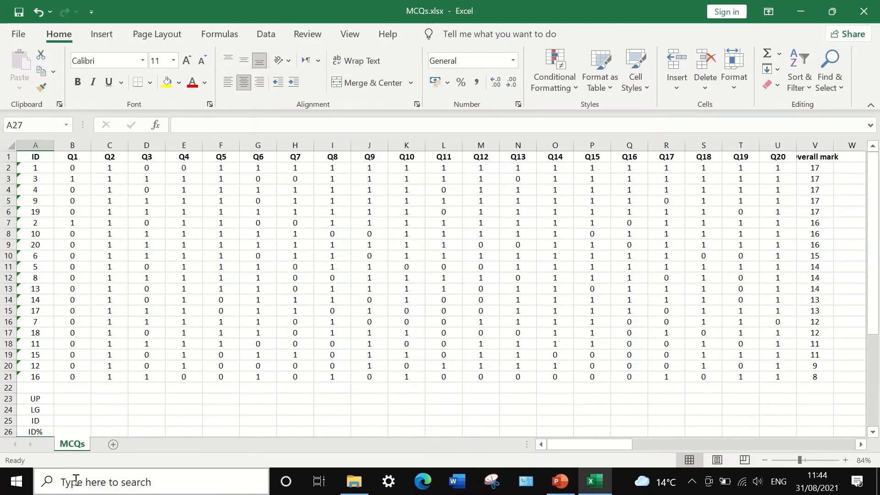
pyautogui.click(103, 487)
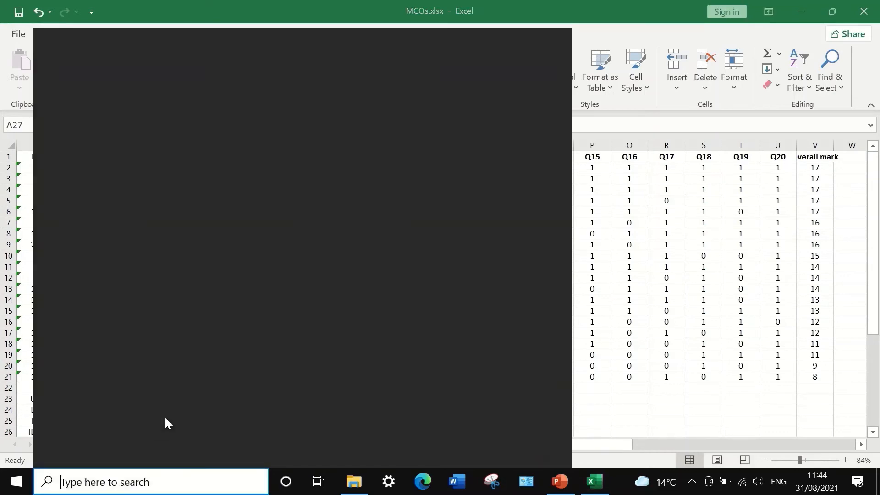
pyautogui.click(91, 231)
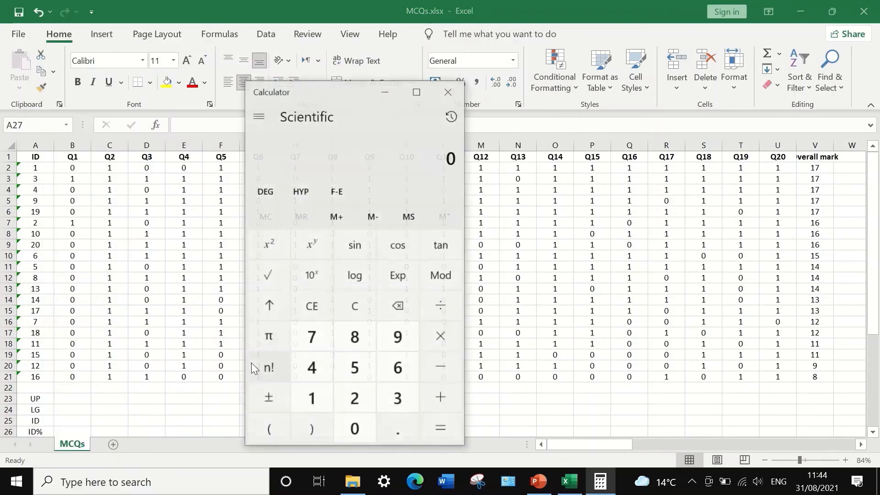
pyautogui.click(355, 398)
pyautogui.click(356, 428)
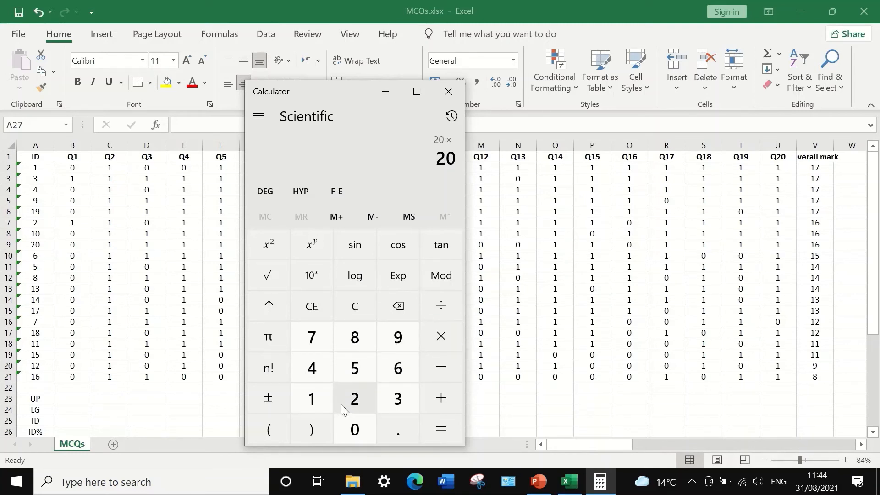
pyautogui.click(396, 425)
pyautogui.click(362, 400)
pyautogui.click(309, 337)
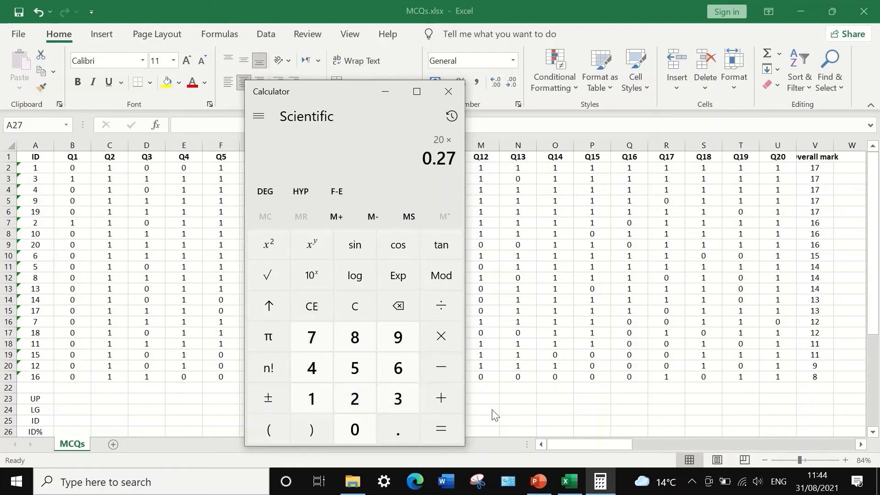
pyautogui.click(441, 429)
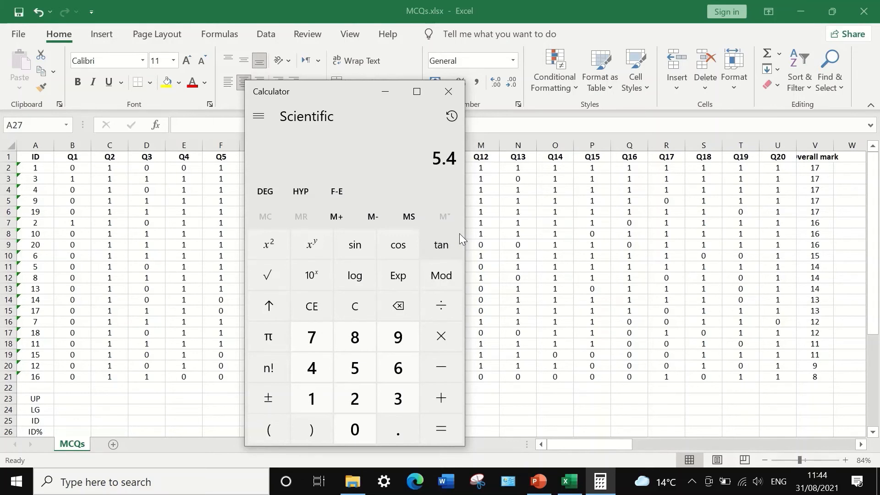
pyautogui.click(448, 91)
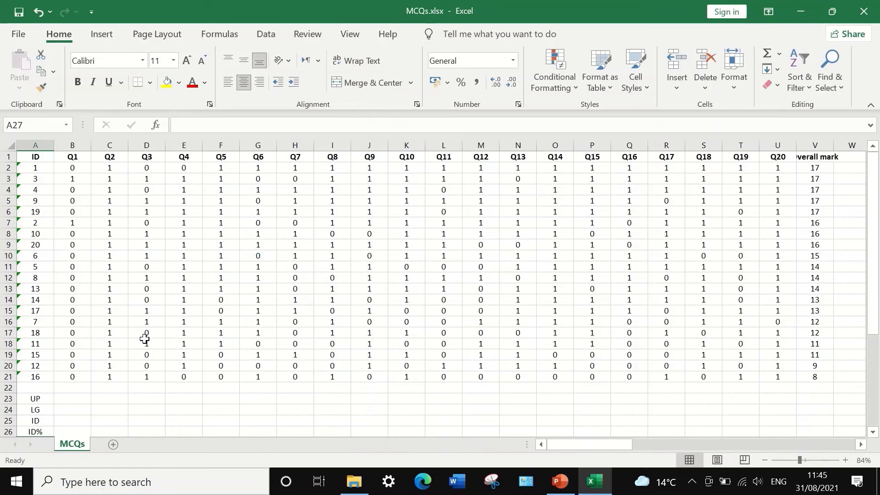
# Fill rows 2 to 7, the six students with the highest marks, with the standard light green colour.
pyautogui.click(72, 402)
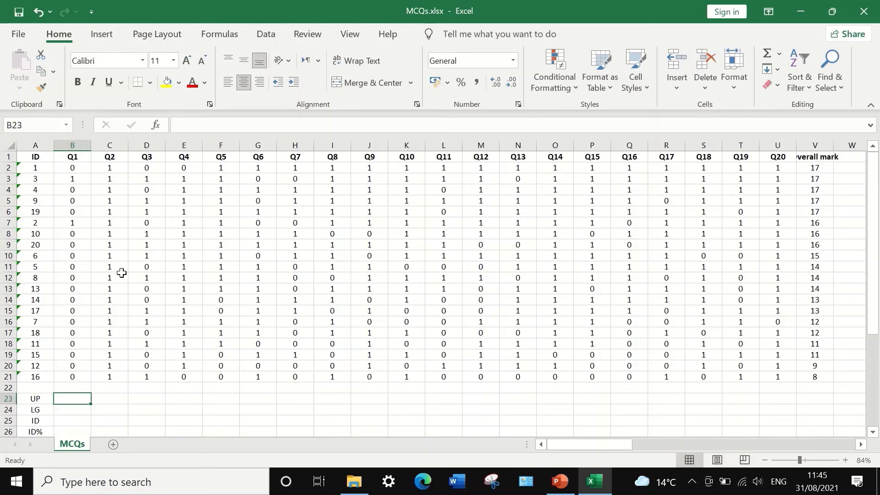
pyautogui.click(7, 167)
pyautogui.moveTo(8, 168); pyautogui.dragTo(13, 225)
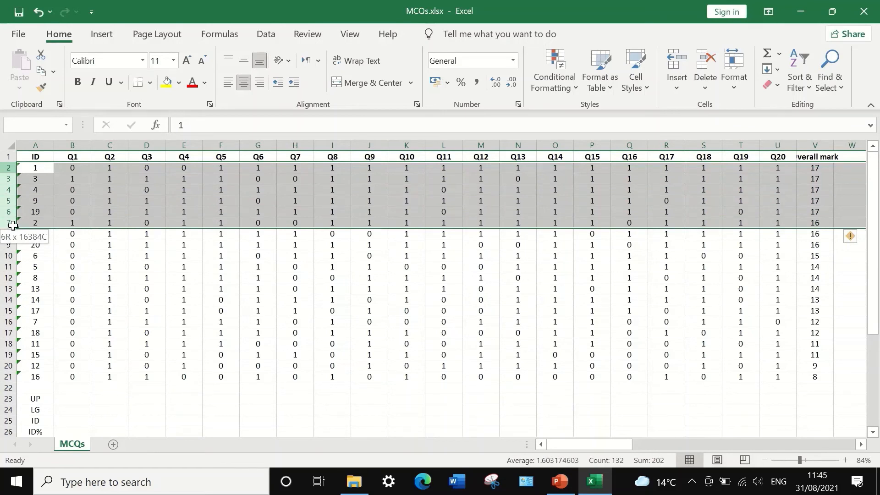
pyautogui.moveTo(13, 225); pyautogui.dragTo(12, 224)
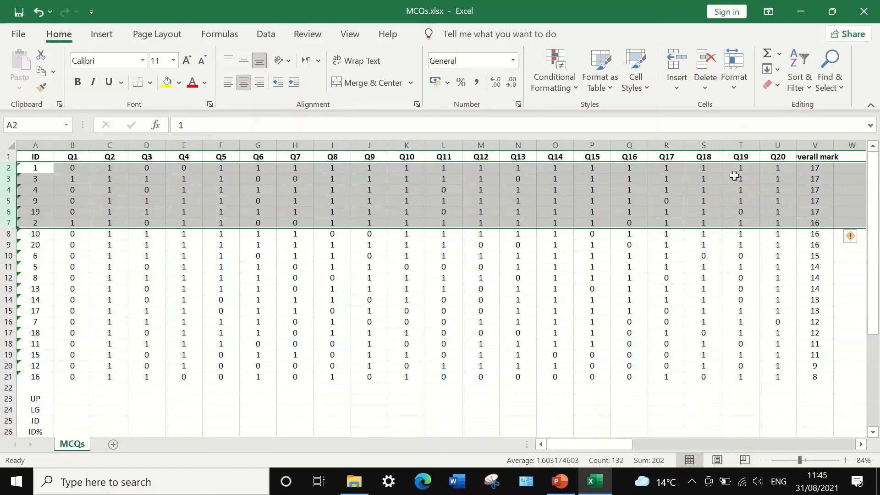
pyautogui.click(179, 82)
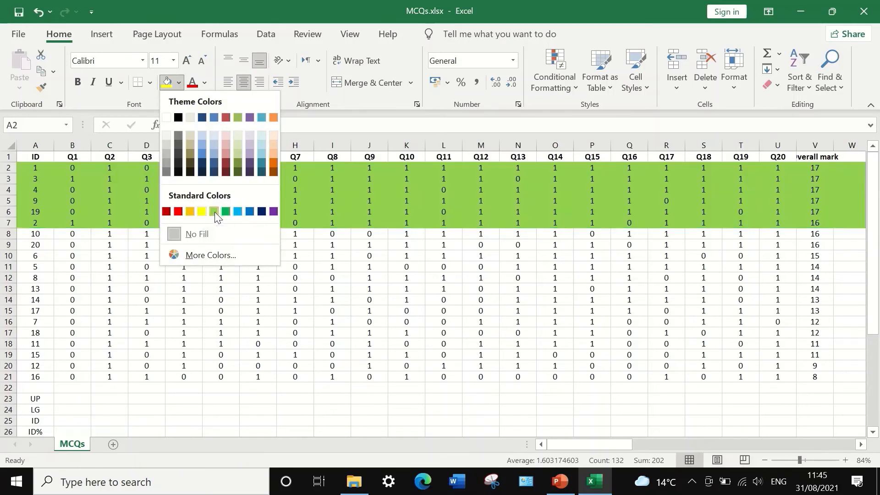
pyautogui.click(214, 212)
# For rows 16 to 21, the six lowest marks, try red text, restore the Automatic font colour and fill the rows red instead.
pyautogui.moveTo(6, 377); pyautogui.dragTo(10, 326)
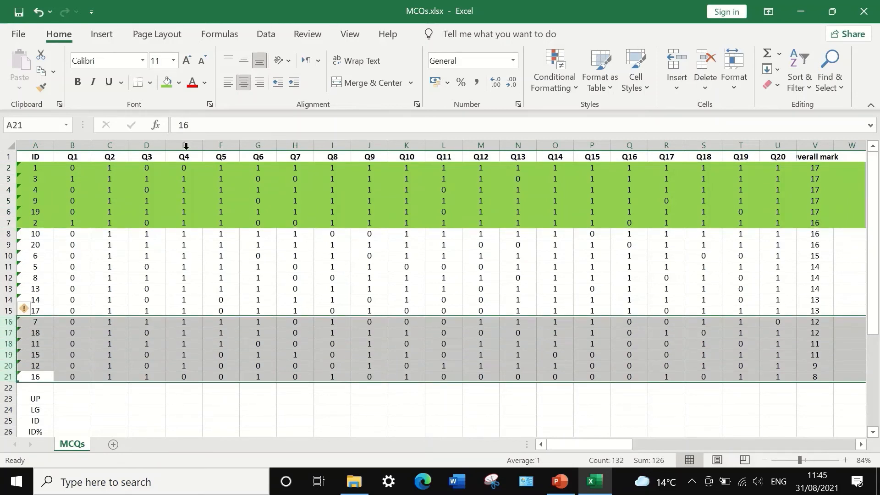
pyautogui.click(204, 85)
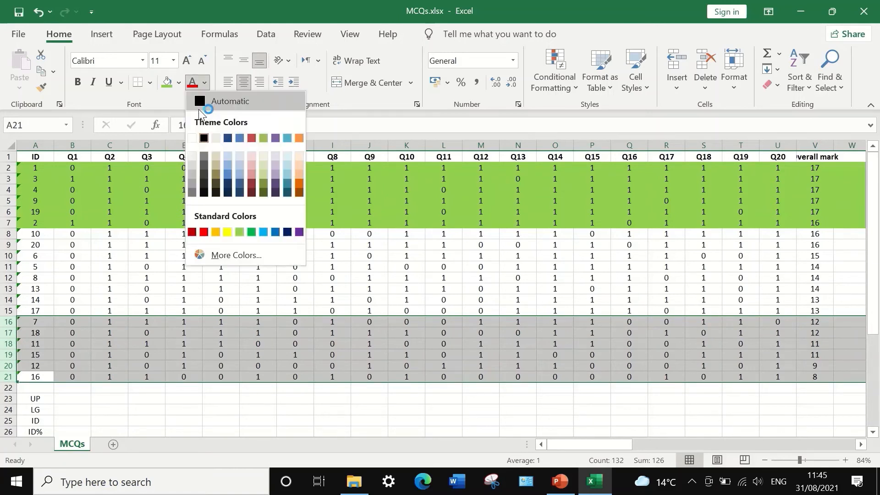
pyautogui.click(205, 232)
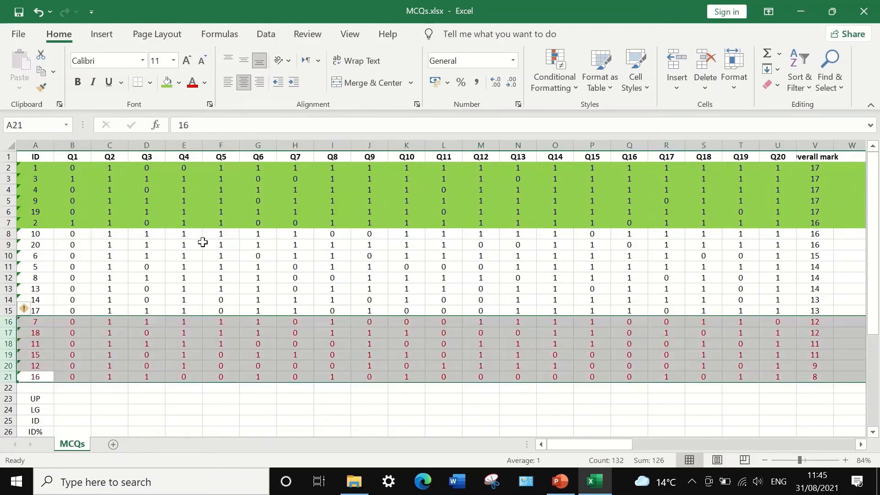
pyautogui.click(204, 85)
pyautogui.click(202, 97)
pyautogui.click(179, 82)
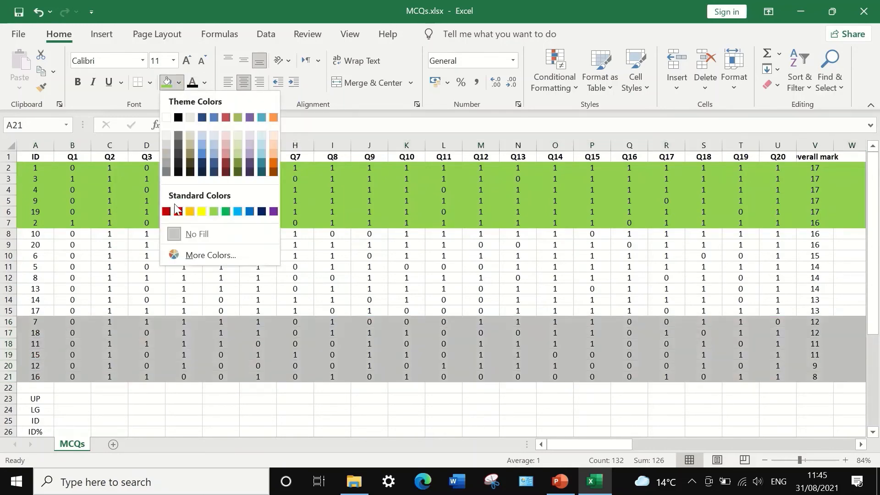
pyautogui.click(178, 211)
pyautogui.click(182, 414)
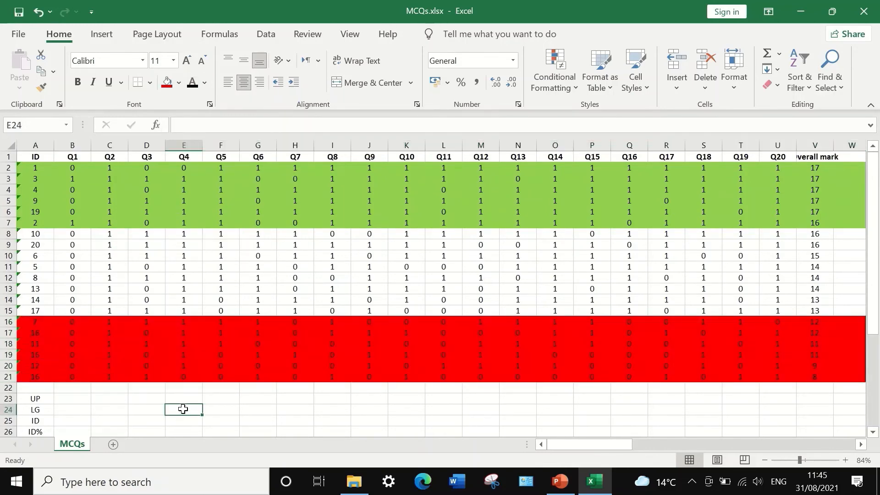
# Calculate UP for Q1 in cell B23 with the formula =(SUM(B2:B7))/6, covering the six green rows.
pyautogui.scroll(-1, 179, 374)
pyautogui.scroll(1, 175, 370)
pyautogui.click(71, 399)
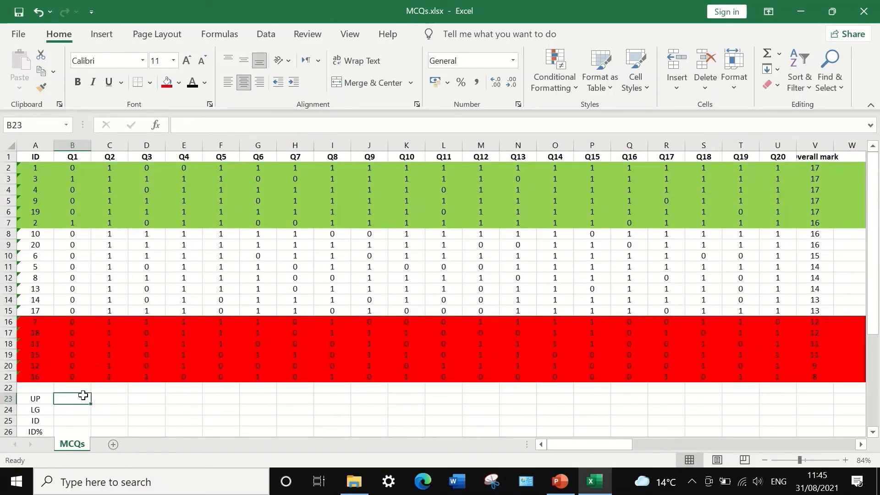
pyautogui.write('=')
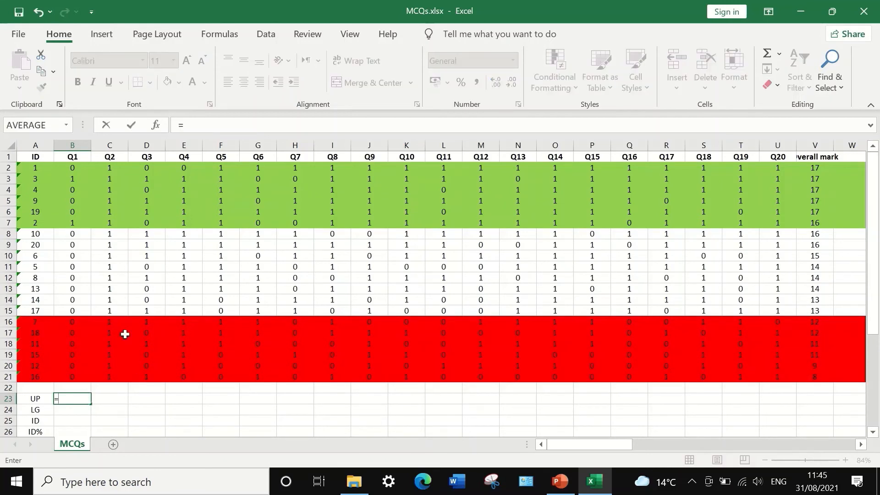
pyautogui.write('SU')
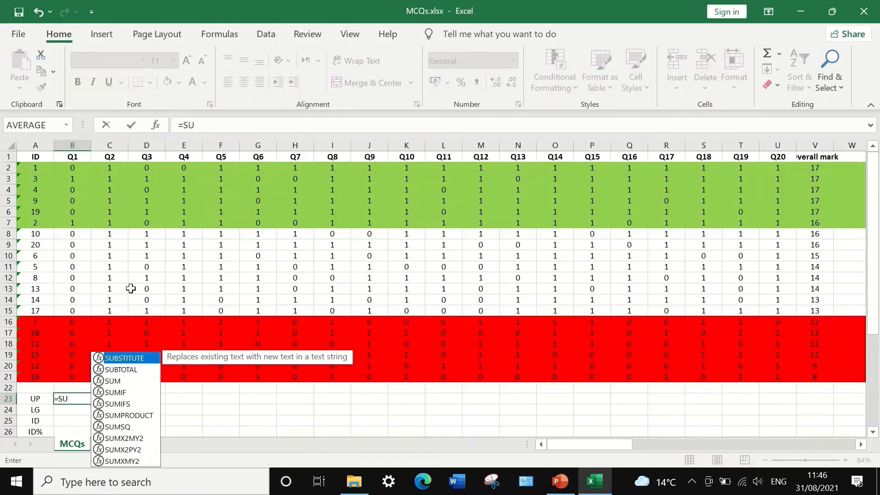
pyautogui.write('M')
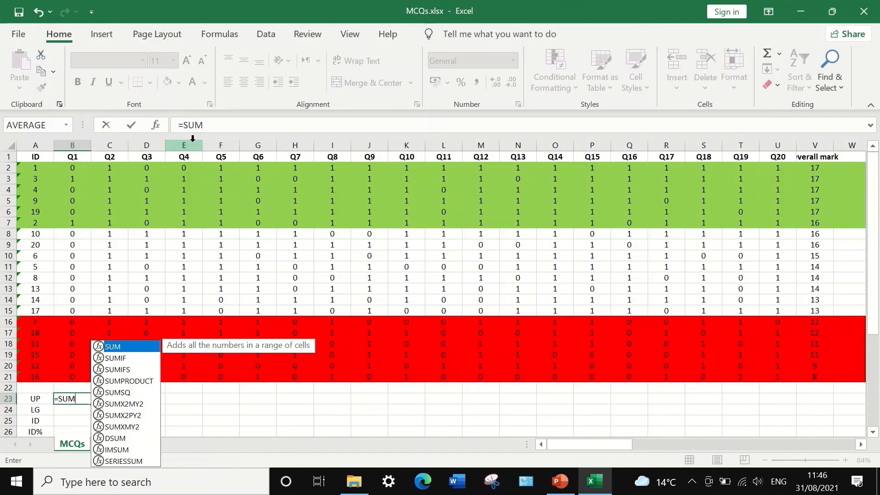
pyautogui.doubleClick(129, 345)
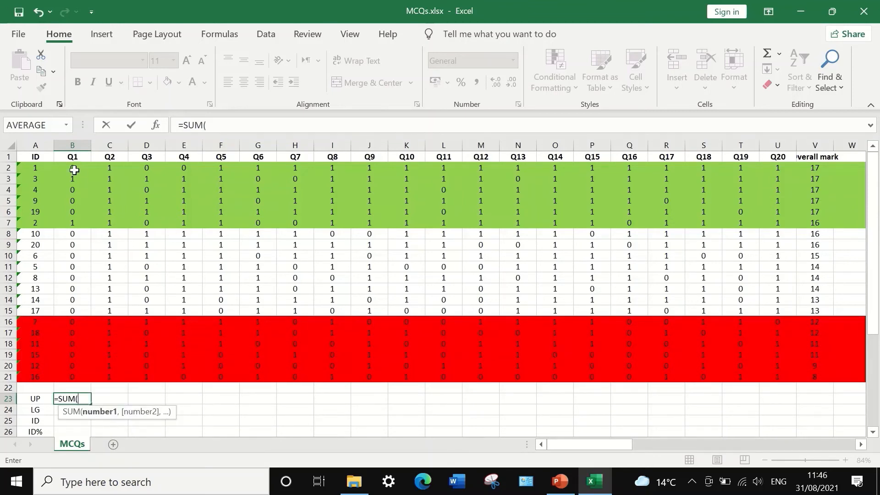
pyautogui.moveTo(74, 166); pyautogui.dragTo(69, 225)
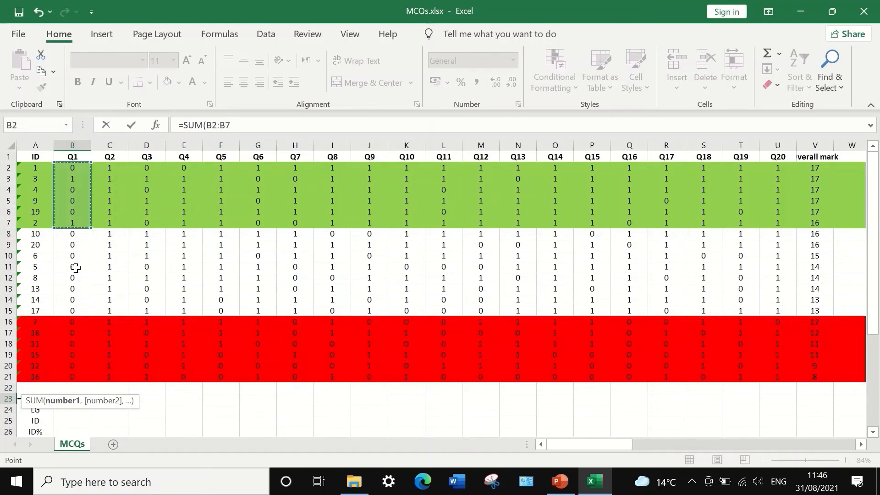
pyautogui.click(240, 130)
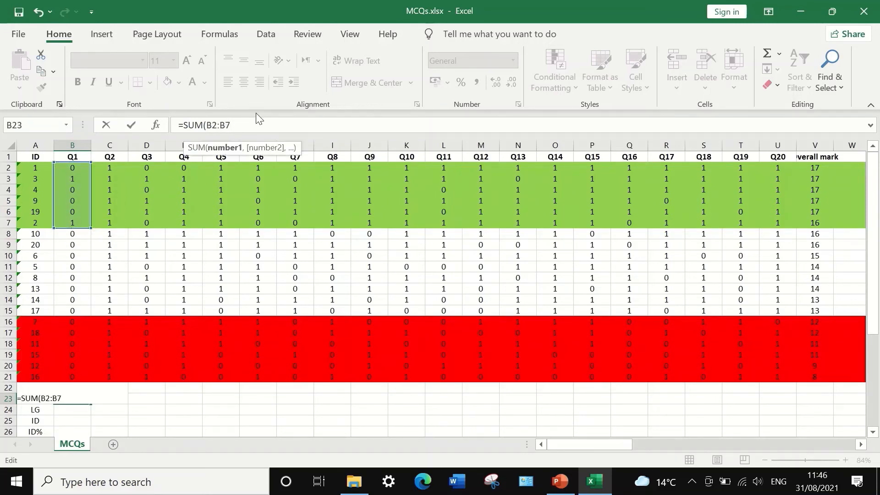
pyautogui.write(')')
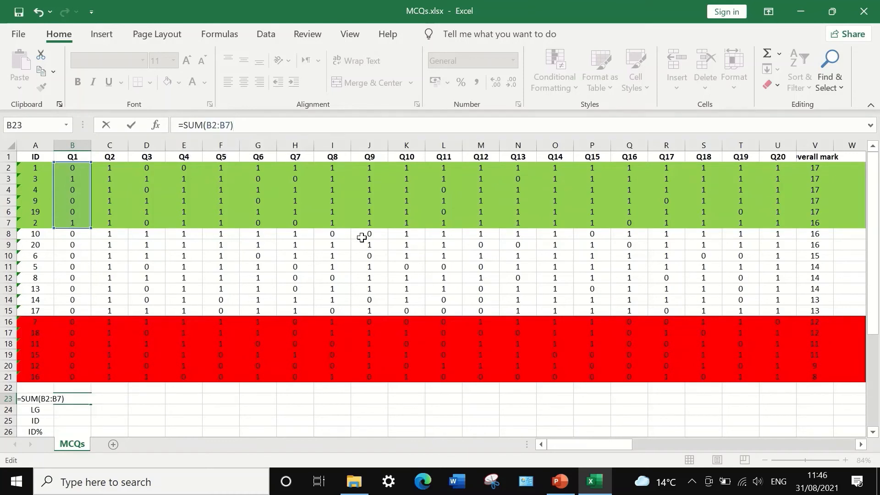
pyautogui.click(184, 123)
pyautogui.write('(')
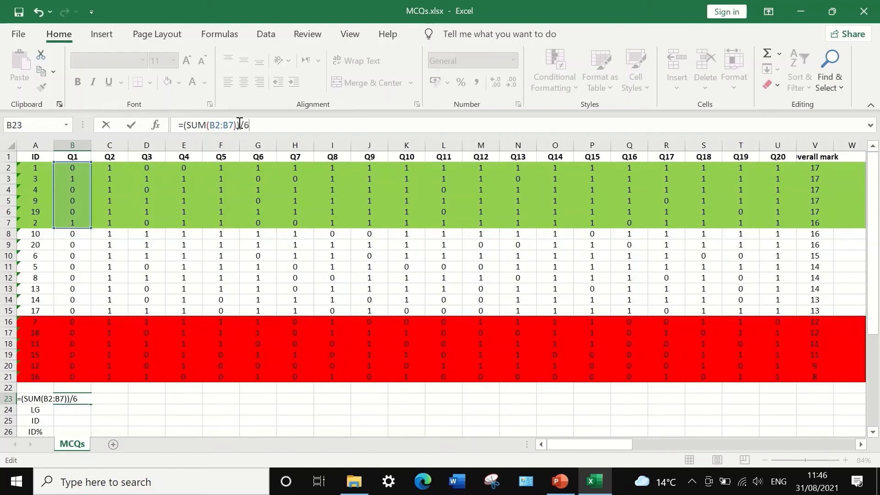
pyautogui.press('Return')
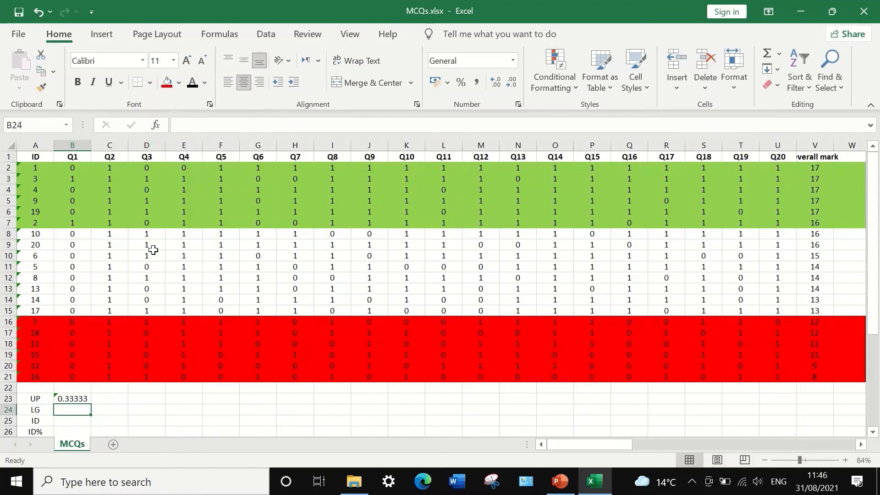
# Calculate LG for Q1 in cell B24 with the formula =(SUM(B16:B21))/6, covering the six red rows.
pyautogui.click(181, 131)
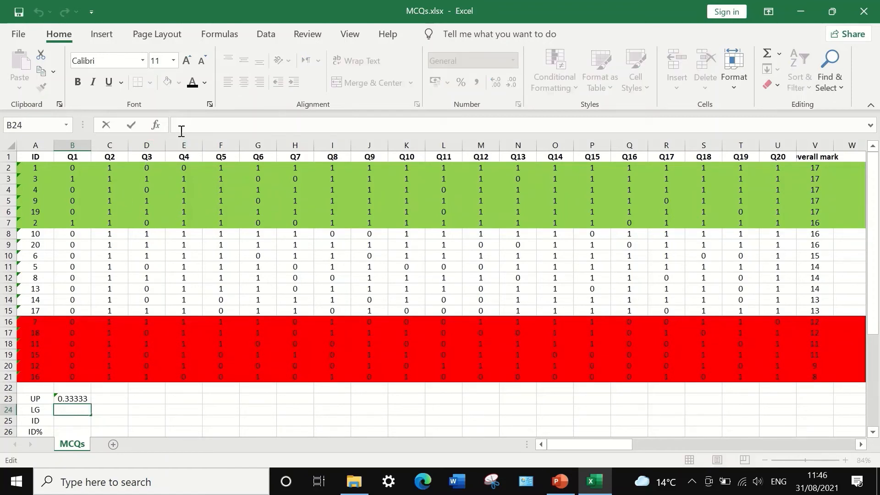
pyautogui.write('=')
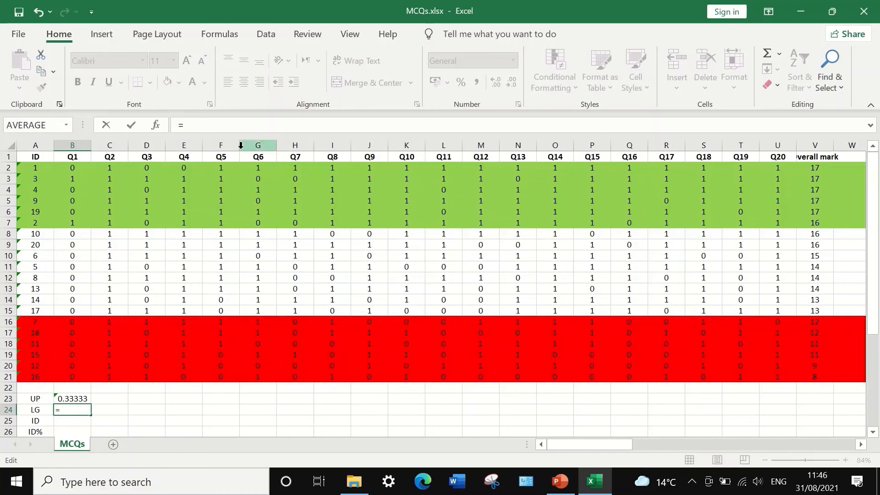
pyautogui.write('SUM')
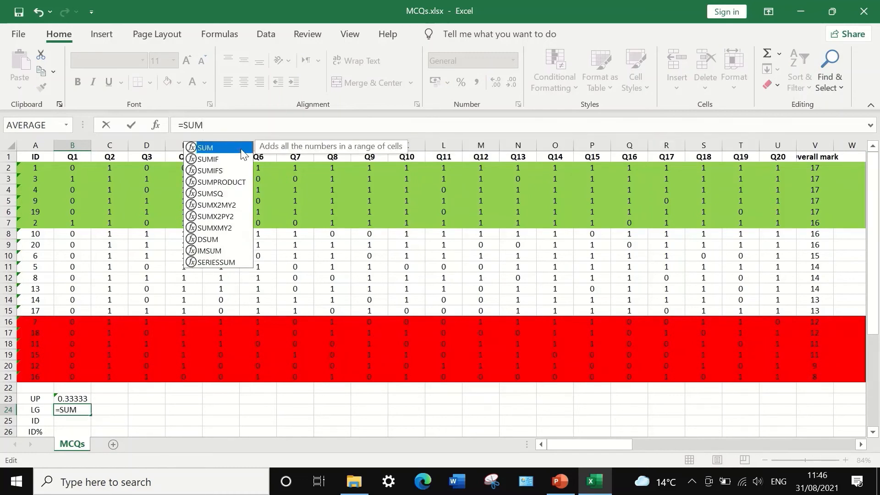
pyautogui.doubleClick(205, 147)
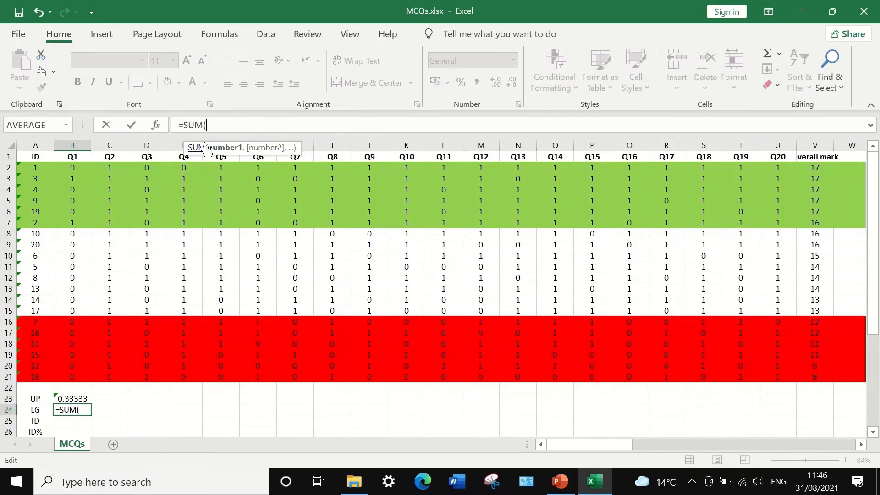
pyautogui.moveTo(72, 320); pyautogui.dragTo(71, 375)
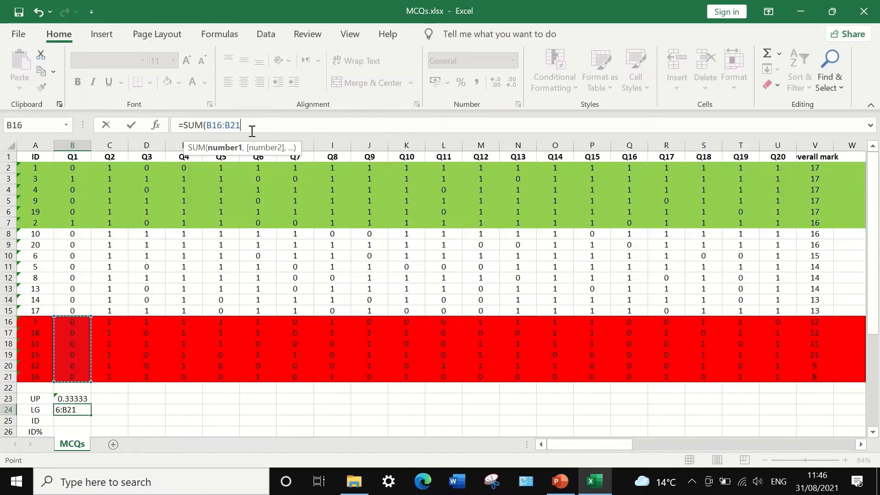
pyautogui.write(')')
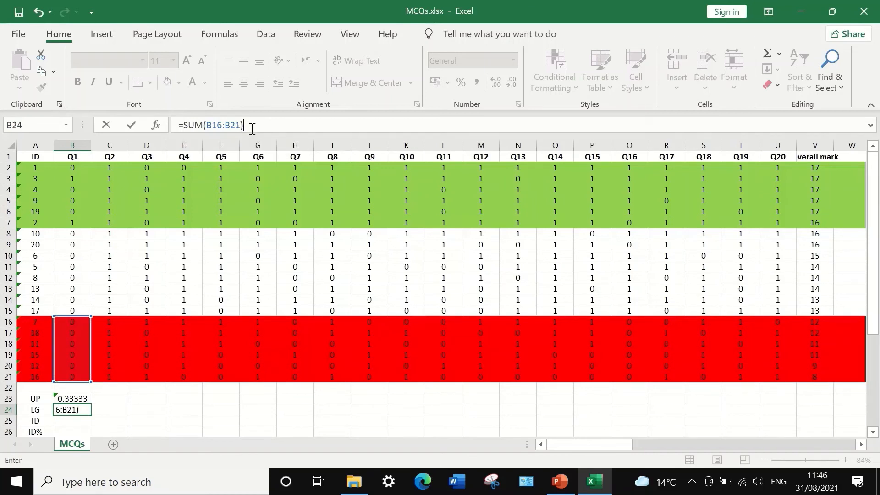
pyautogui.click(183, 124)
pyautogui.write('(')
pyautogui.click(256, 128)
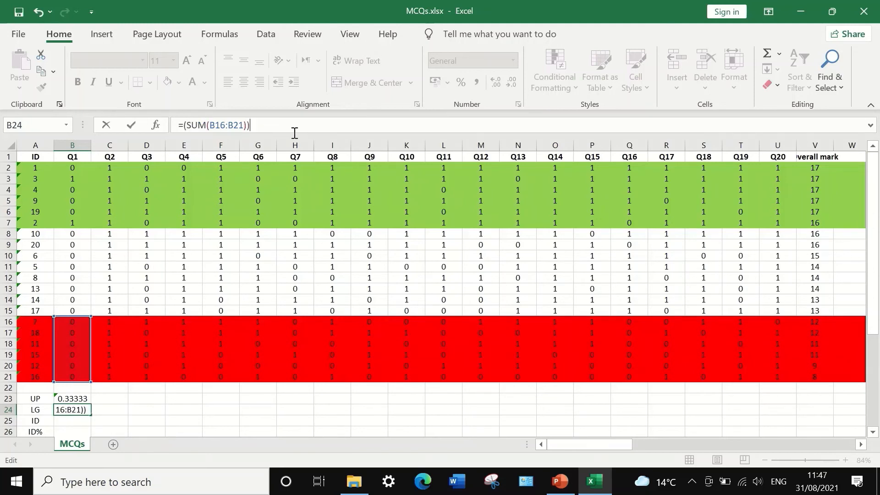
pyautogui.write('/6')
pyautogui.scroll(-1, 218, 297)
pyautogui.press('Return')
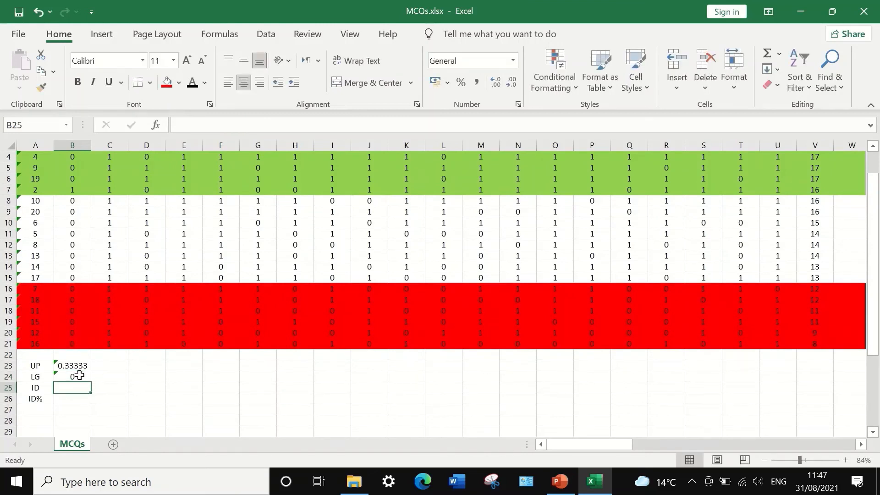
pyautogui.scroll(1, 78, 380)
pyautogui.scroll(-1, 79, 382)
pyautogui.click(77, 365)
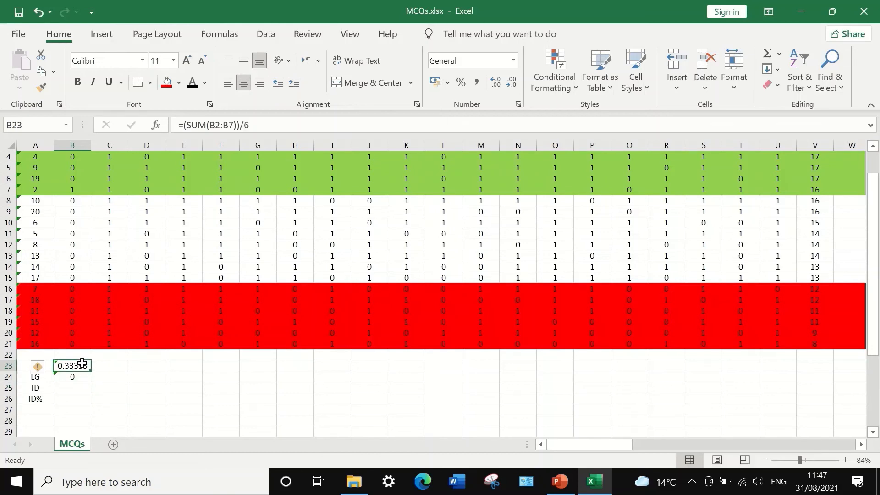
pyautogui.moveTo(93, 371); pyautogui.dragTo(93, 382)
pyautogui.click(84, 375)
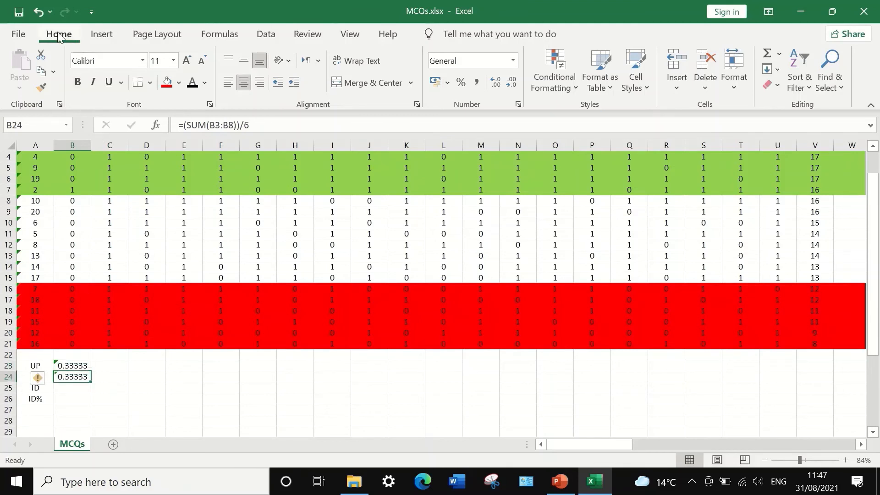
pyautogui.click(37, 13)
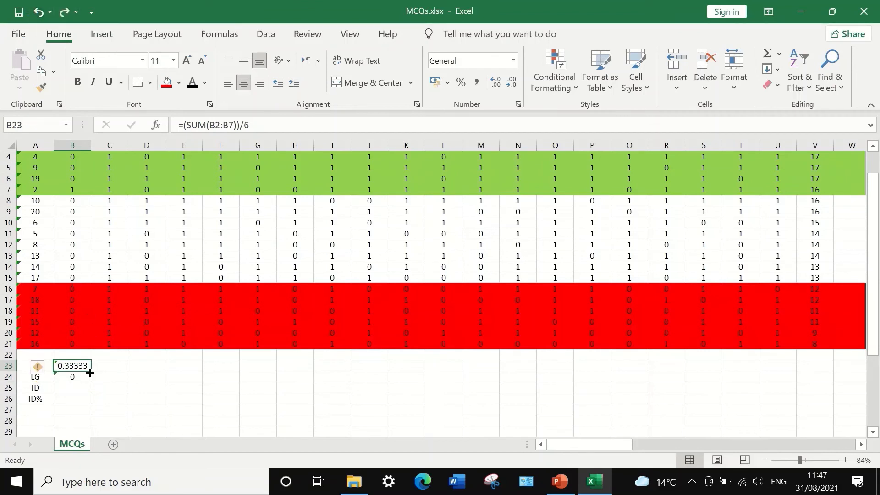
# Copy the UP formula in B23 and the LG formula in B24 across their rows to column U (Q20).
pyautogui.moveTo(90, 369); pyautogui.dragTo(783, 365)
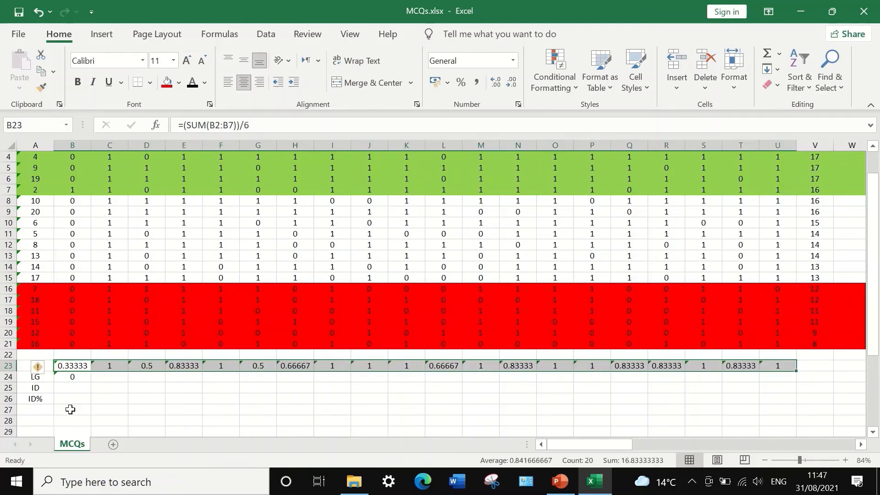
pyautogui.click(71, 376)
pyautogui.moveTo(90, 383); pyautogui.dragTo(781, 378)
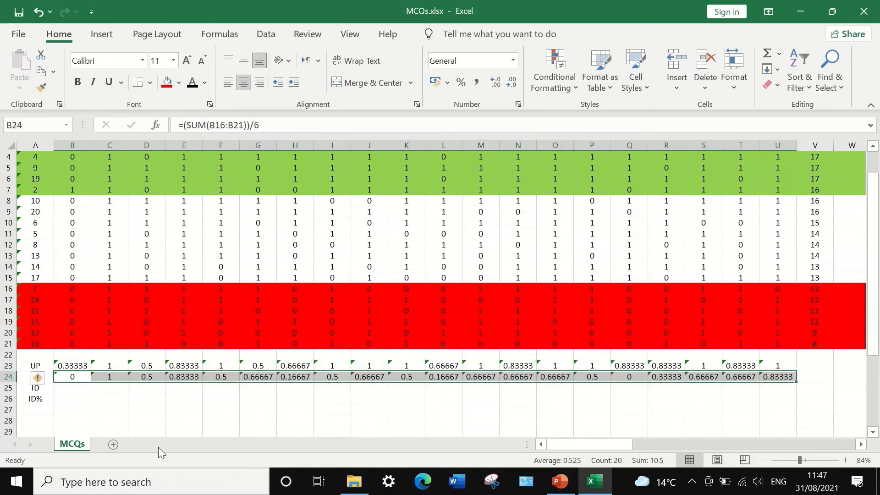
# Calculate ID for Q1 in cell B25 as =B23-B24 and copy the formula across the row to column U.
pyautogui.click(65, 387)
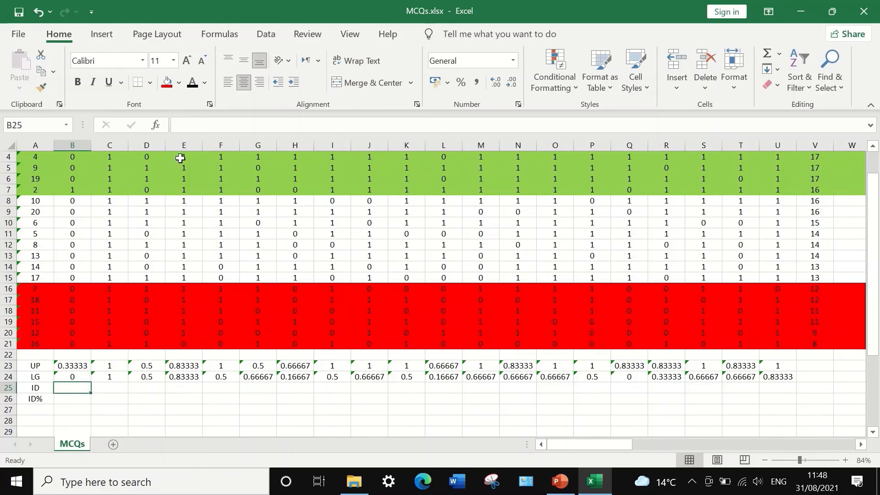
pyautogui.click(178, 127)
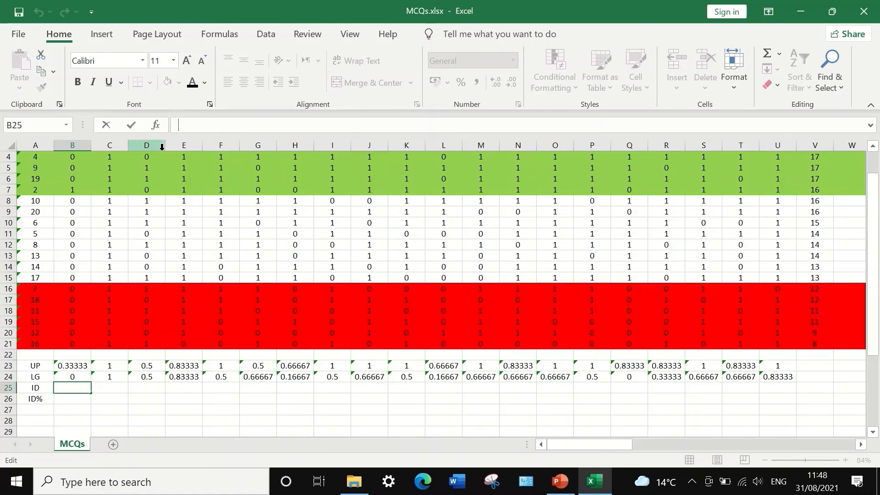
pyautogui.write('=')
pyautogui.click(80, 365)
pyautogui.click(204, 127)
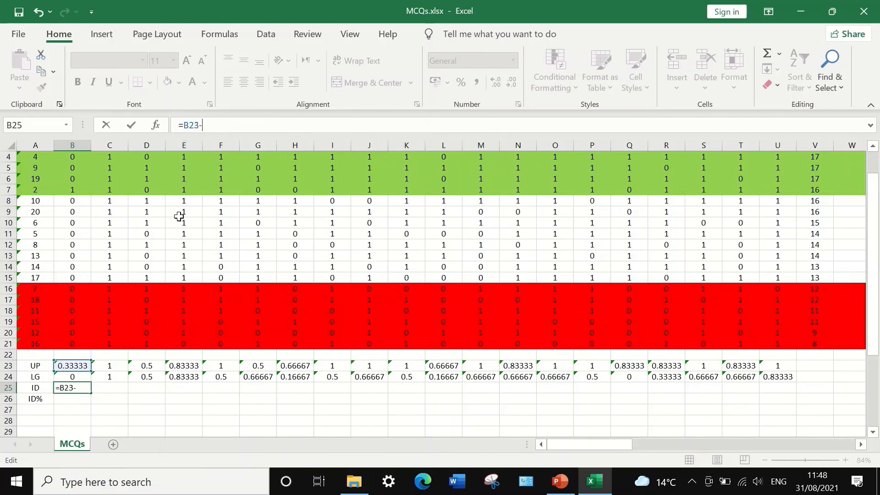
pyautogui.click(77, 377)
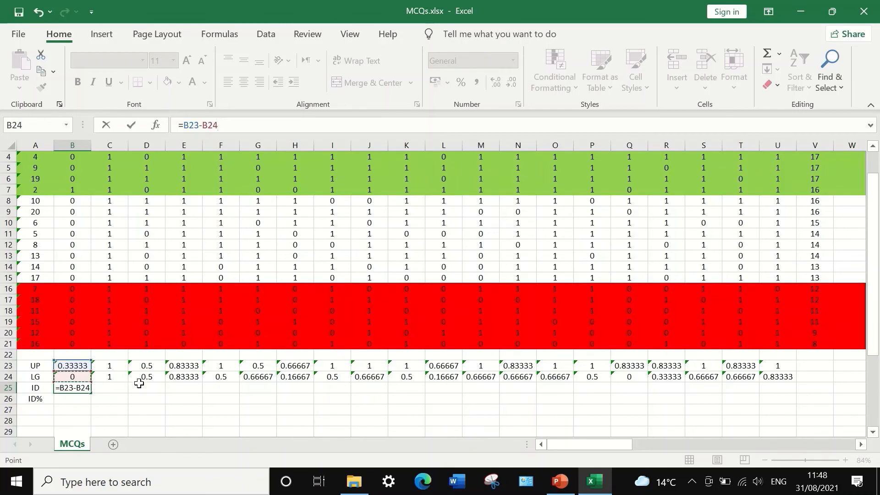
pyautogui.press('Return')
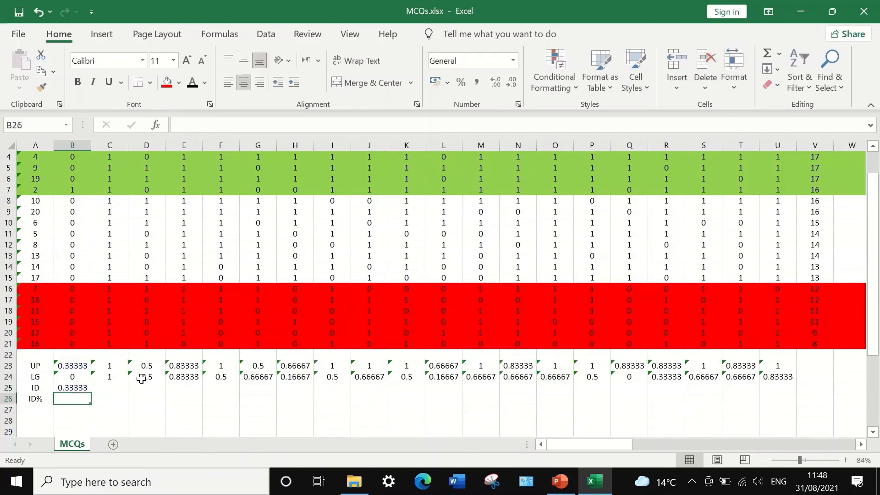
pyautogui.click(72, 387)
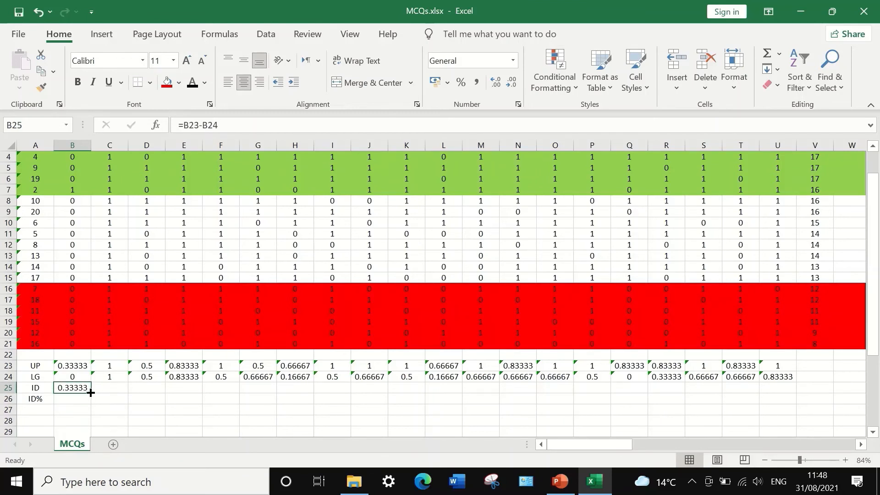
pyautogui.moveTo(92, 392); pyautogui.dragTo(784, 392)
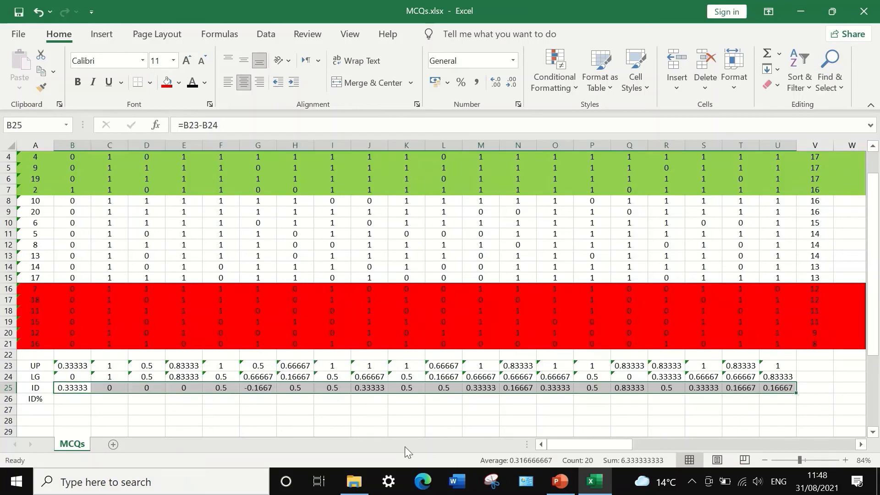
pyautogui.click(155, 410)
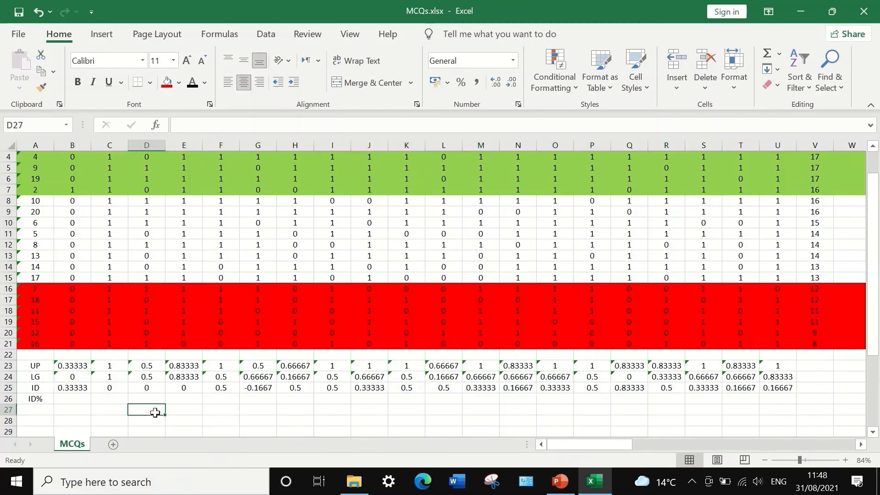
# Format the UP, LG and ID rows (23 to 25) as Number with 3 decimal places.
pyautogui.click(69, 392)
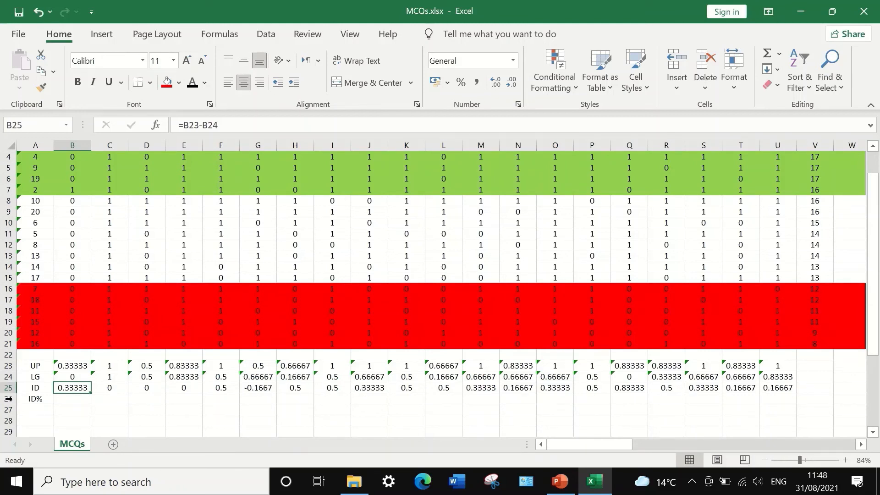
pyautogui.moveTo(5, 365); pyautogui.dragTo(11, 388)
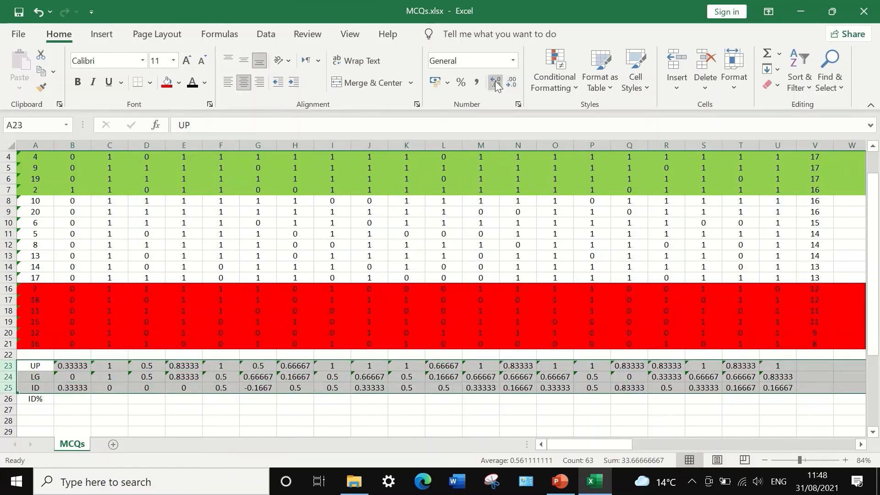
pyautogui.rightClick(93, 378)
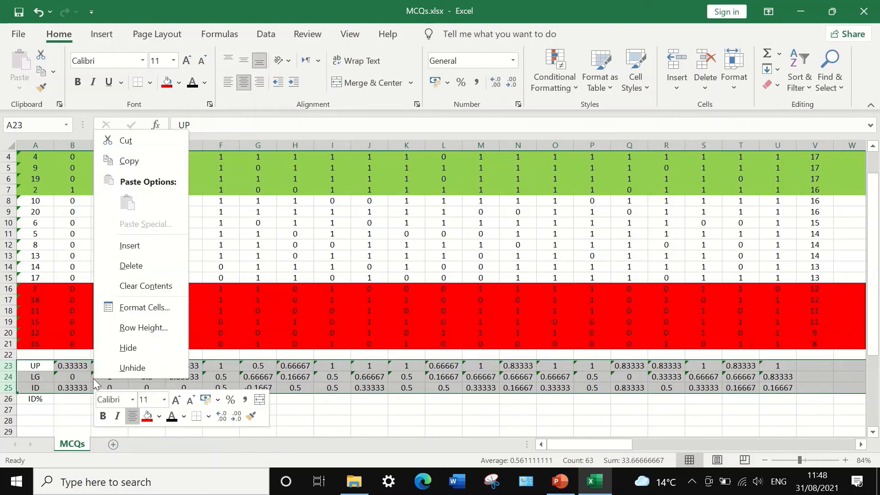
pyautogui.click(140, 310)
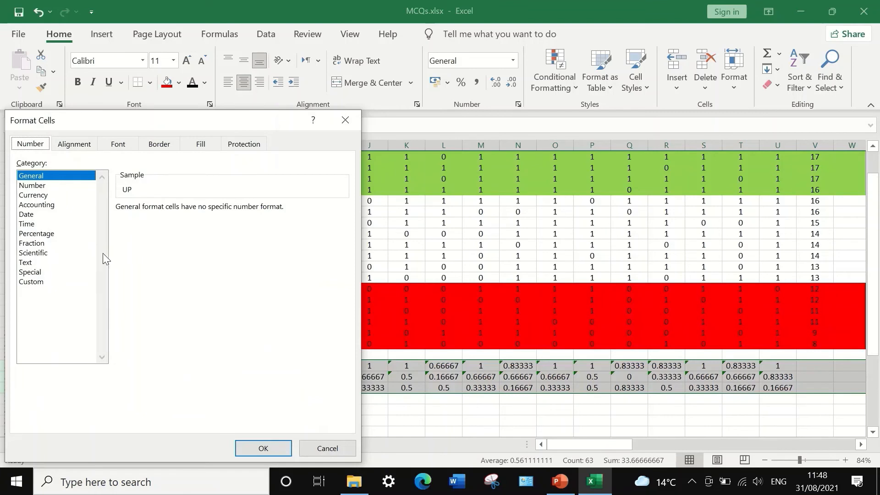
pyautogui.click(45, 186)
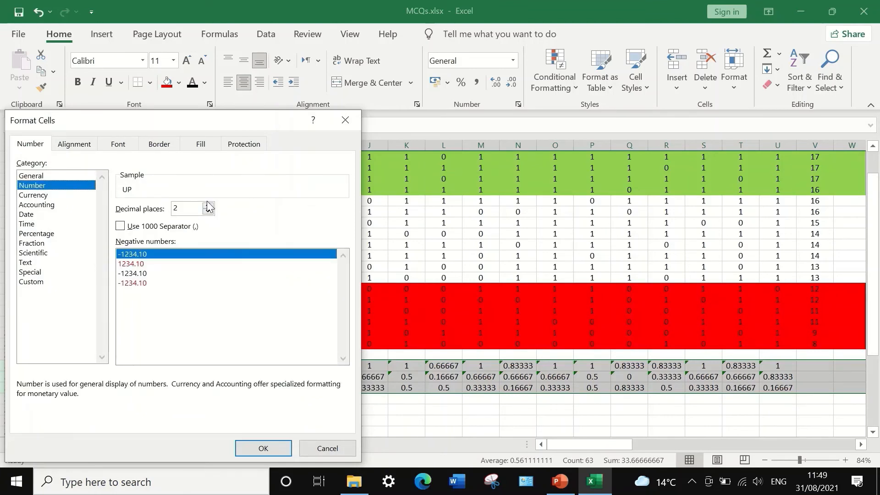
pyautogui.click(209, 211)
pyautogui.click(209, 205)
pyautogui.click(209, 205)
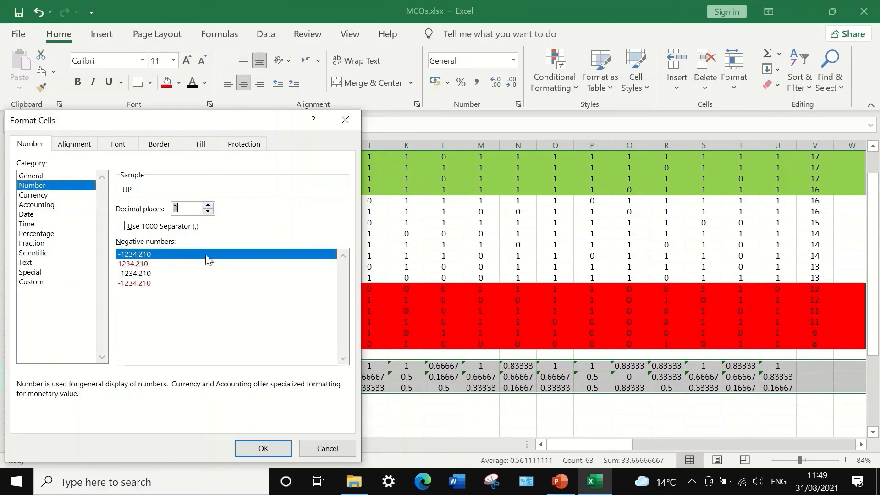
pyautogui.click(274, 448)
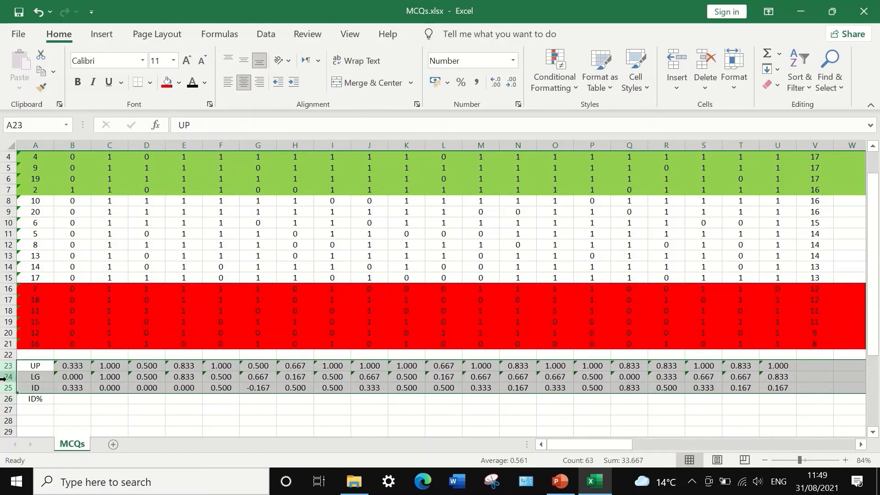
# Set the number format of the UP, LG and ID rows to 2 decimal places.
pyautogui.rightClick(4, 377)
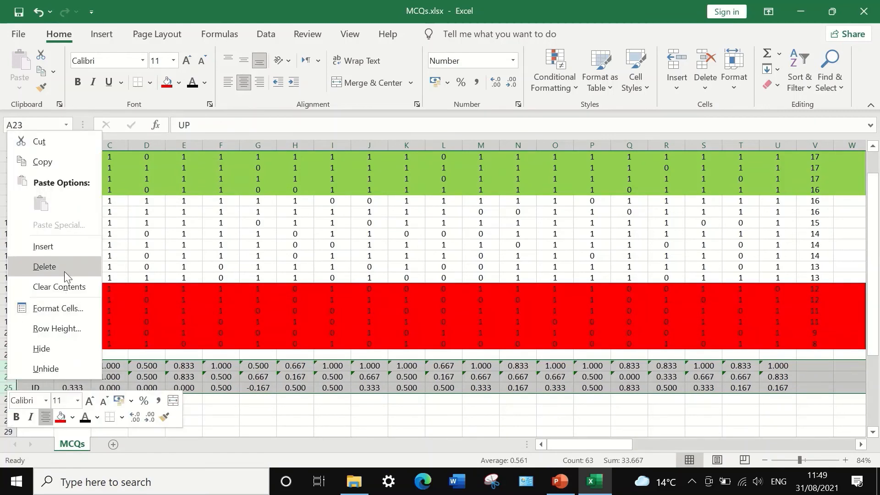
pyautogui.click(62, 308)
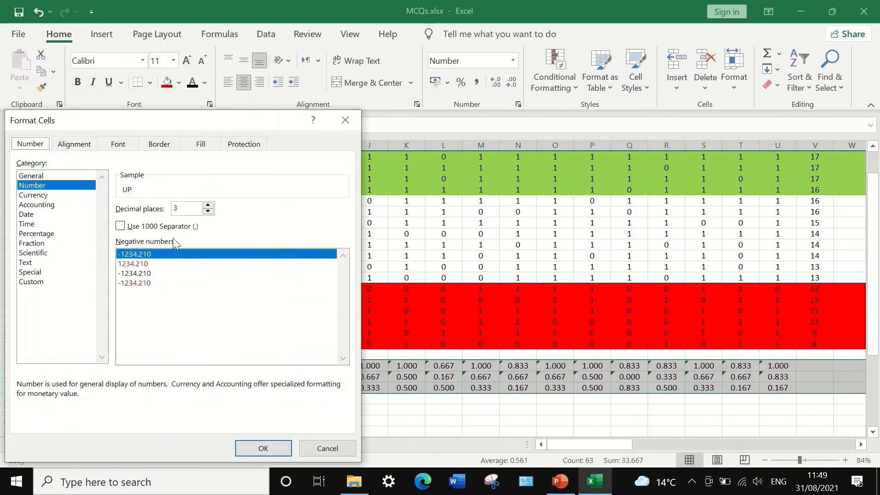
pyautogui.click(208, 211)
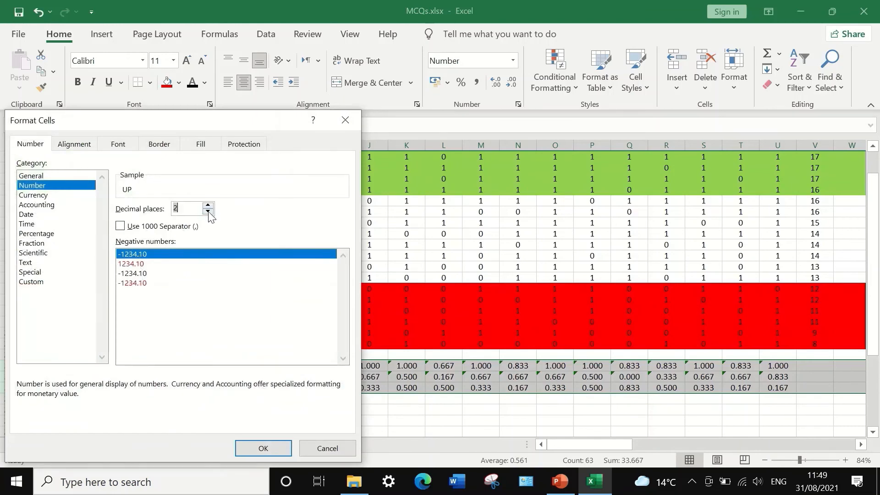
pyautogui.click(247, 448)
pyautogui.click(286, 412)
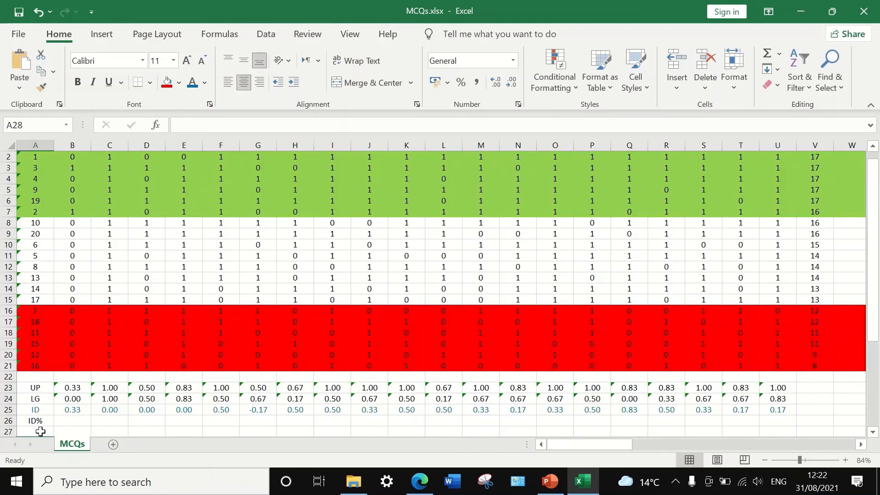
# Start an ID interpretation key with the label "Very Good" in A28 and the criterion >=.4 in B28.
pyautogui.scroll(-1, 92, 370)
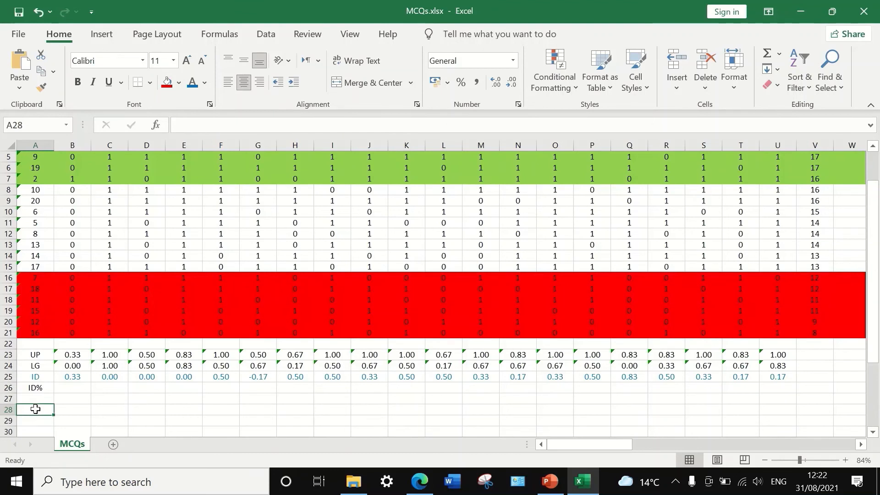
pyautogui.write('Very Good')
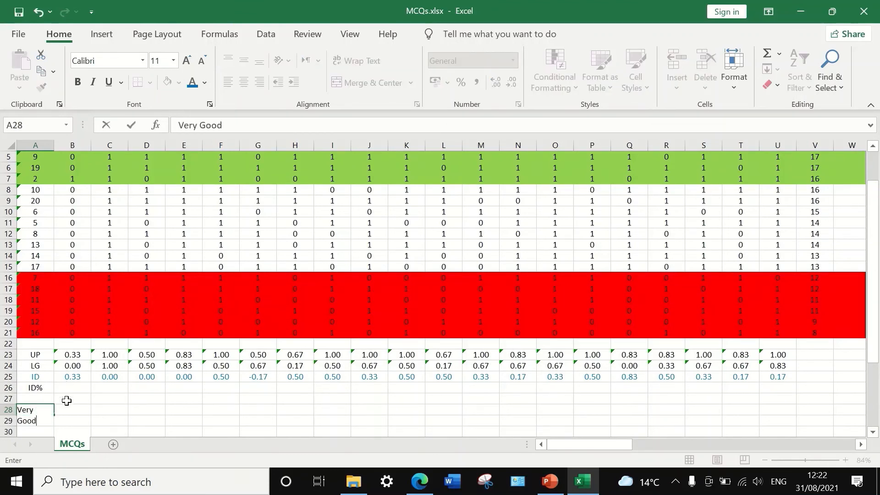
pyautogui.click(78, 411)
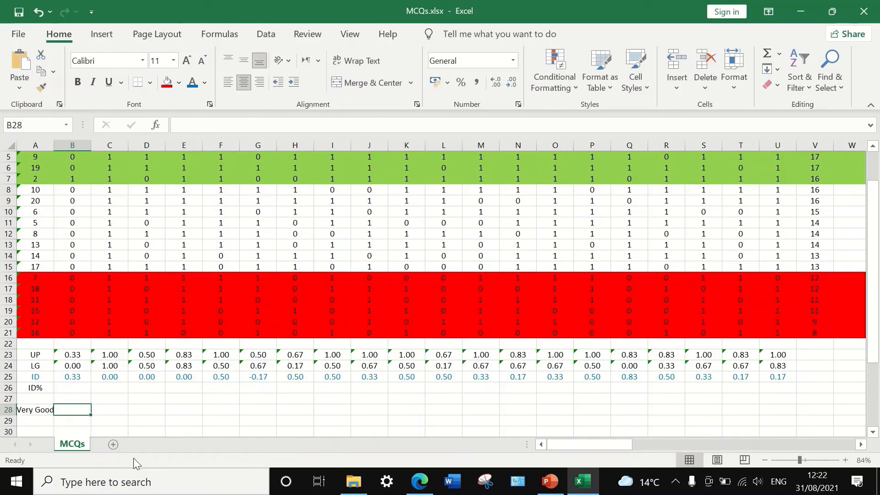
pyautogui.write('>=.4')
pyautogui.press('Return')
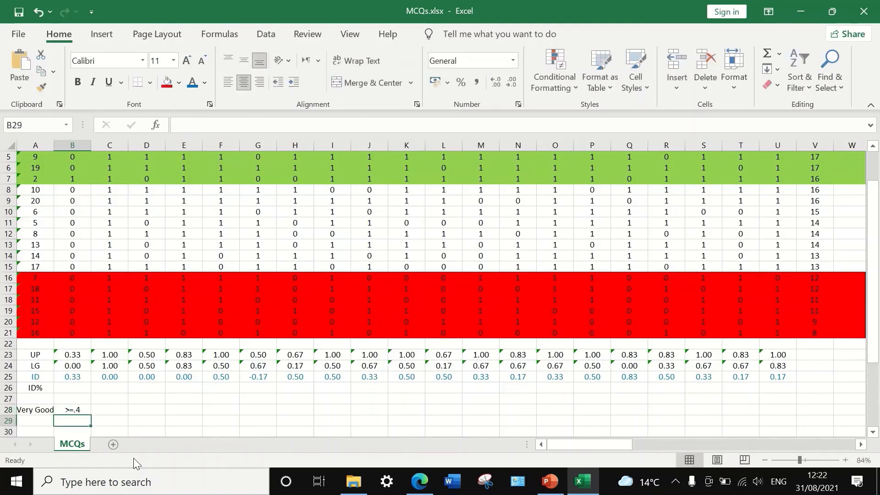
# Add the label "Good" in A29 with the range .25-.39 in B29.
pyautogui.click(36, 423)
pyautogui.write('Good')
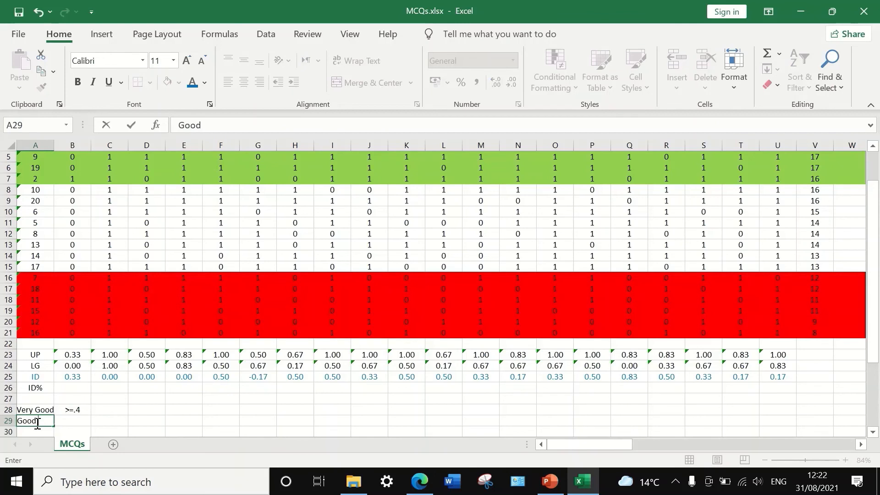
pyautogui.click(74, 422)
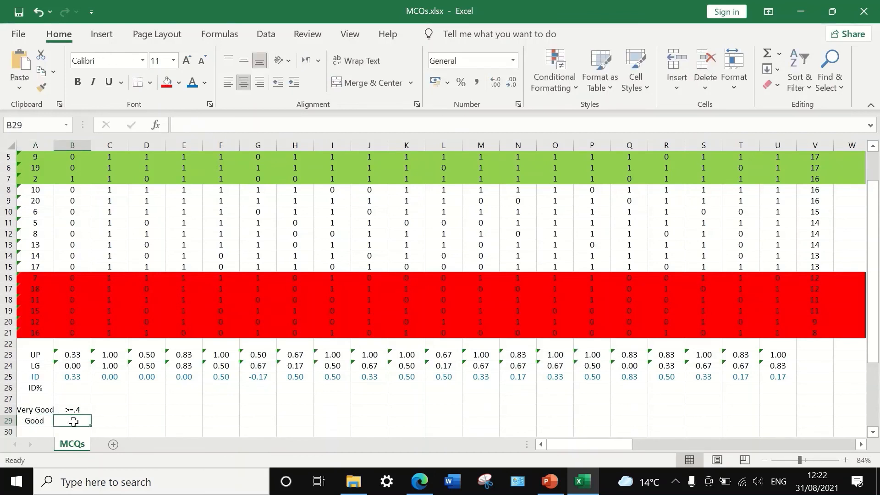
pyautogui.write('.25')
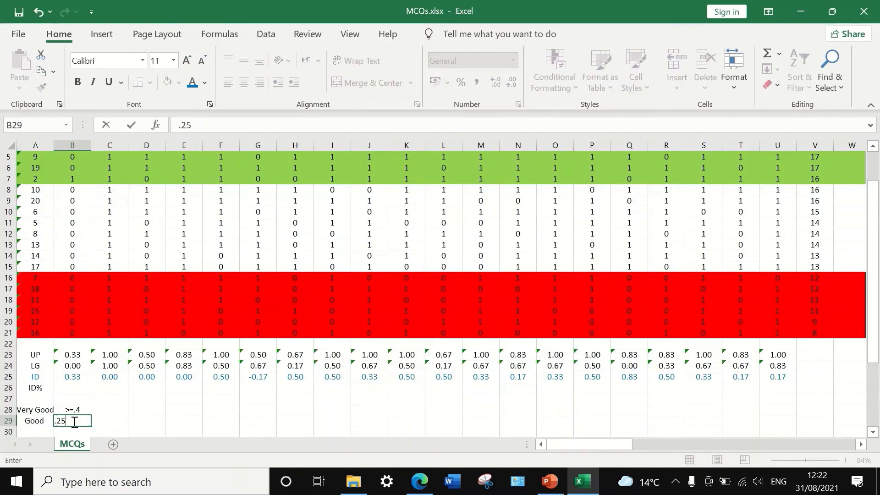
pyautogui.write('-.39')
pyautogui.click(125, 419)
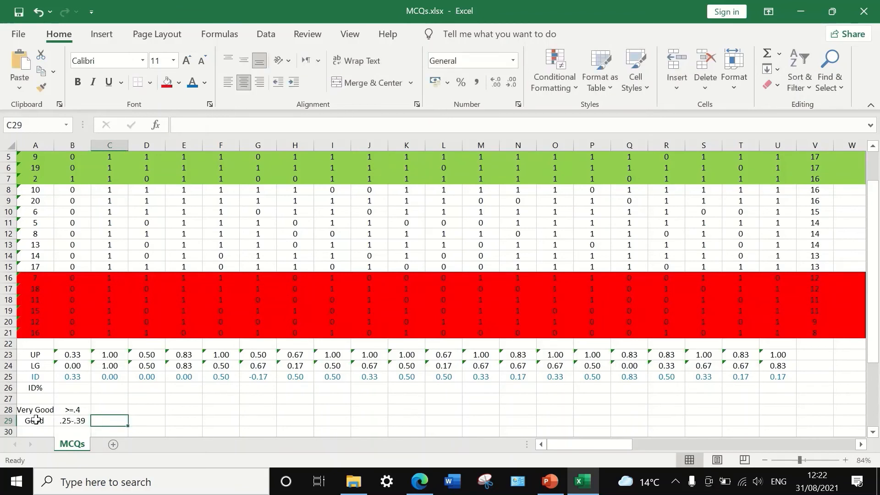
# Add the label "Bad" in A30 with the criterion <.25 in B30.
pyautogui.scroll(-1, 32, 414)
pyautogui.click(40, 402)
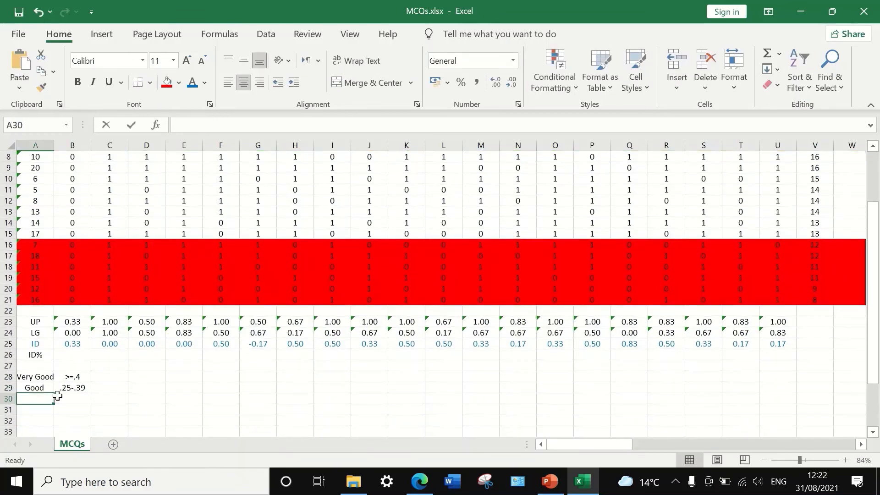
pyautogui.write('Bad')
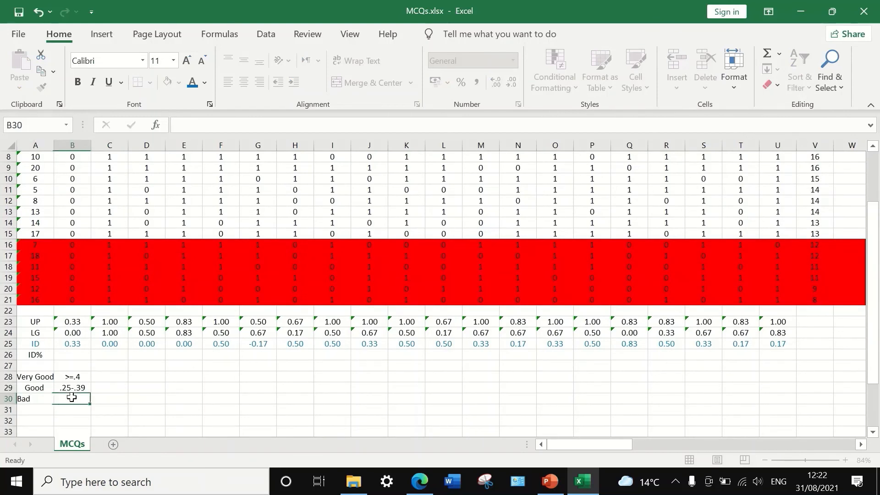
pyautogui.click(72, 397)
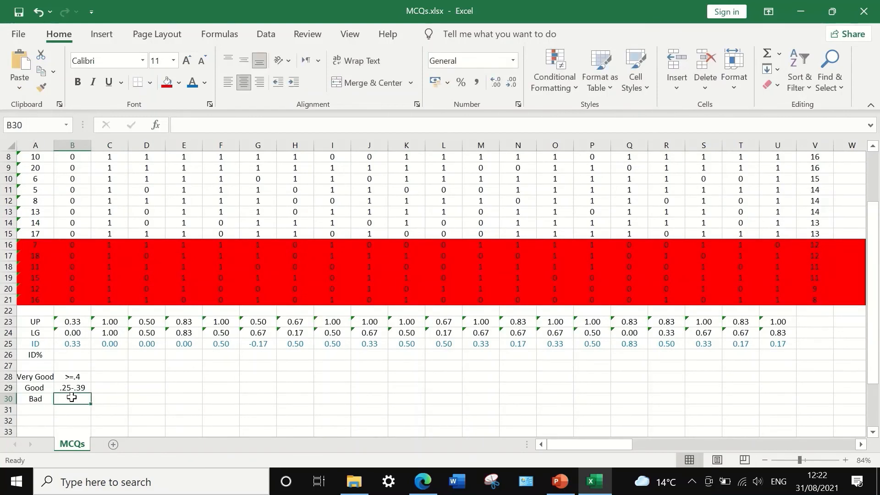
pyautogui.write(',.2')
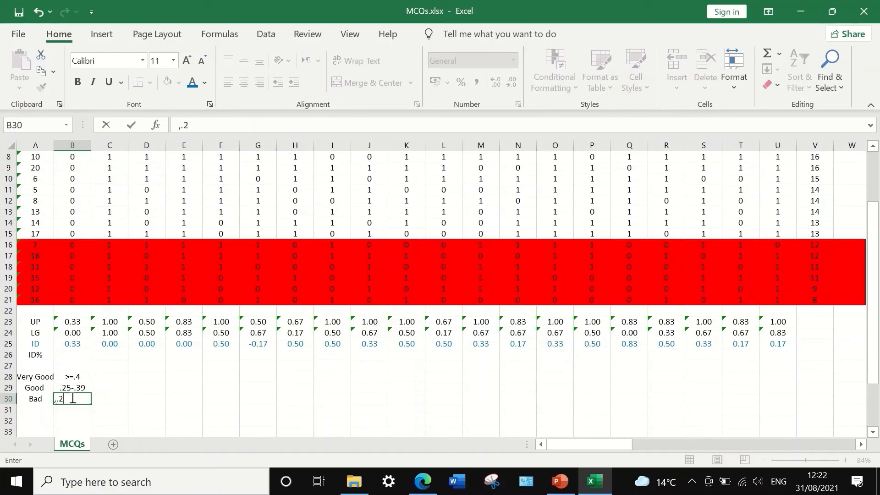
pyautogui.write('5')
pyautogui.press('BackSpace')
pyautogui.press('BackSpace')
pyautogui.press('BackSpace')
pyautogui.press('BackSpace')
pyautogui.write('5')
pyautogui.click(29, 409)
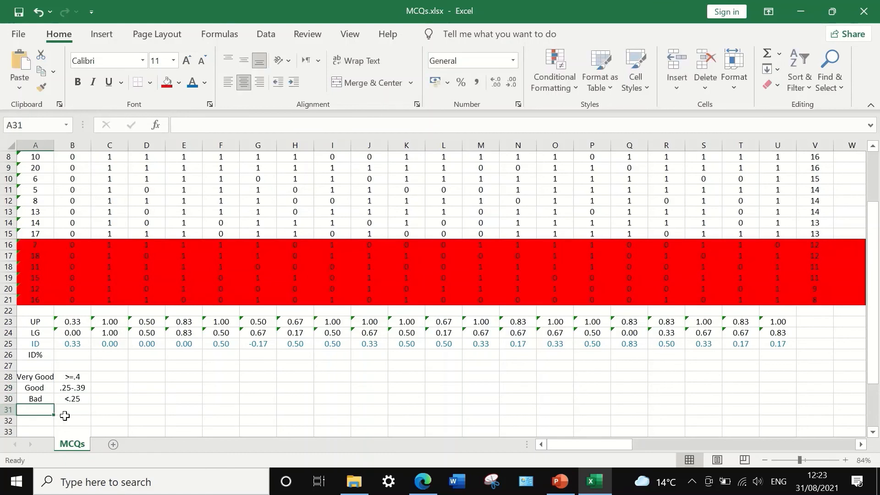
# Enter the further criteria 0 in B31 and 0-1 in B32 of the interpretation key.
pyautogui.click(76, 410)
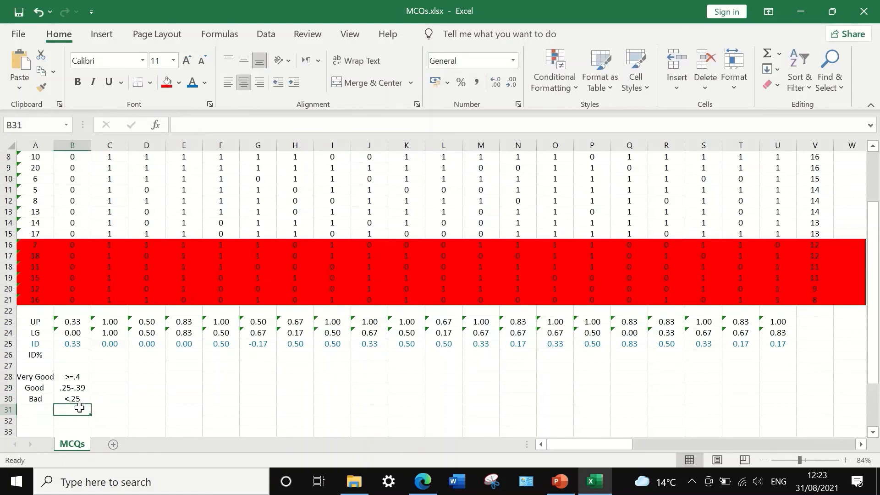
pyautogui.scroll(-1, 79, 403)
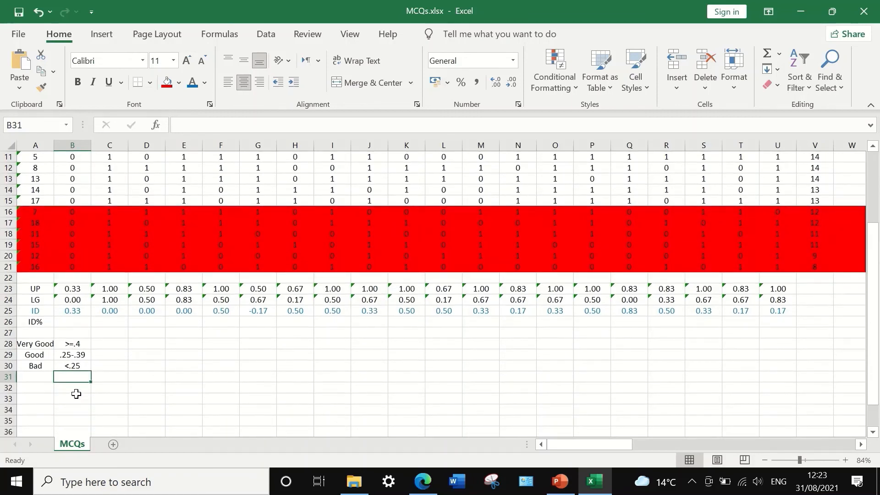
pyautogui.write('0')
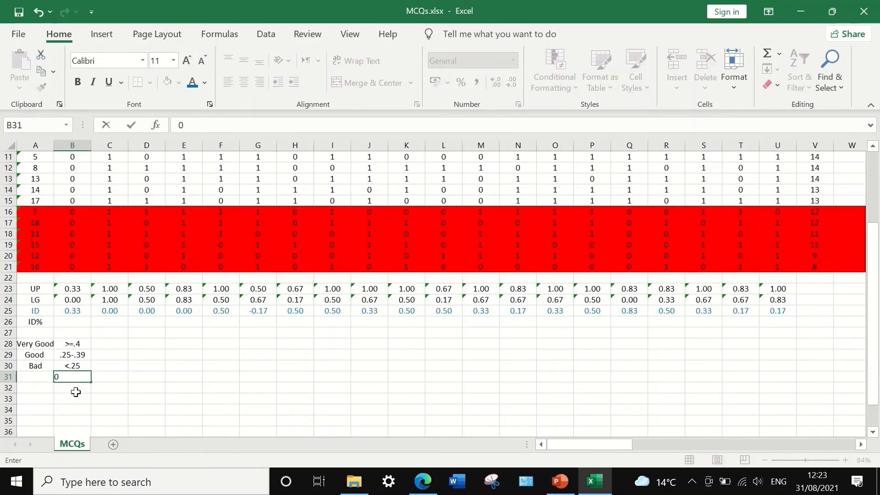
pyautogui.press('Return')
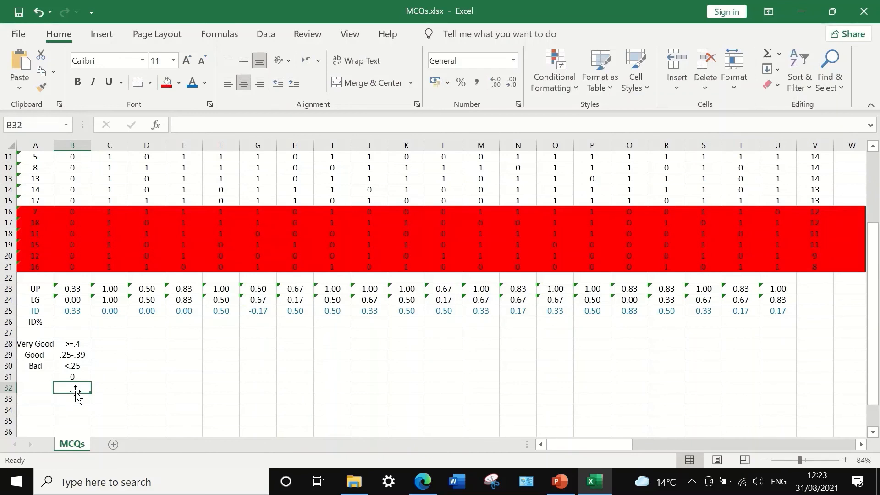
pyautogui.write('0-1')
pyautogui.click(70, 403)
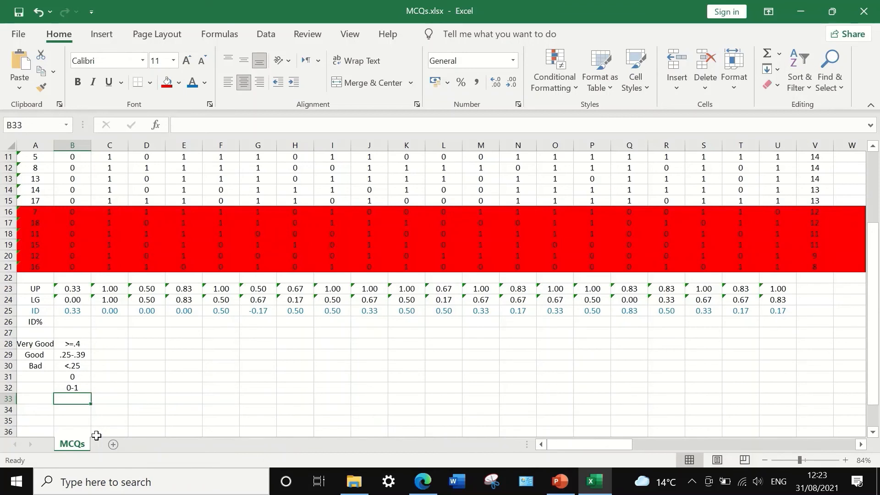
# Label the 0 criterion as "Bad" in cell A31.
pyautogui.scroll(1, 41, 343)
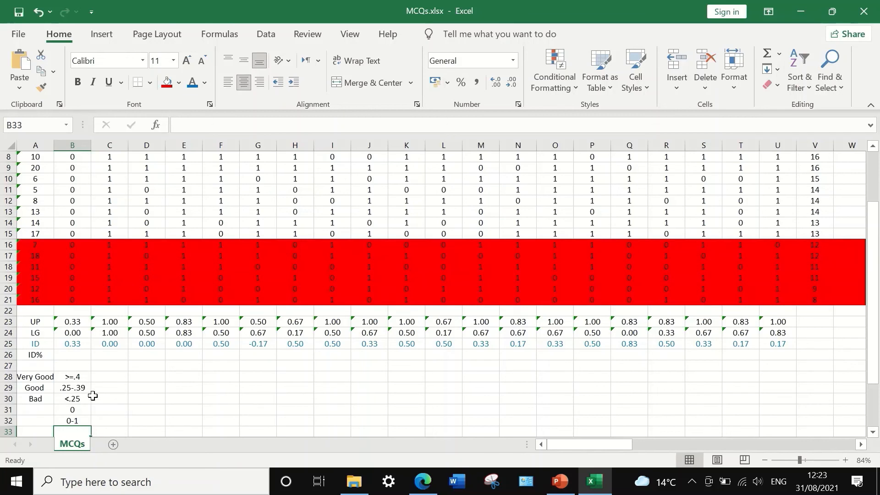
pyautogui.click(113, 345)
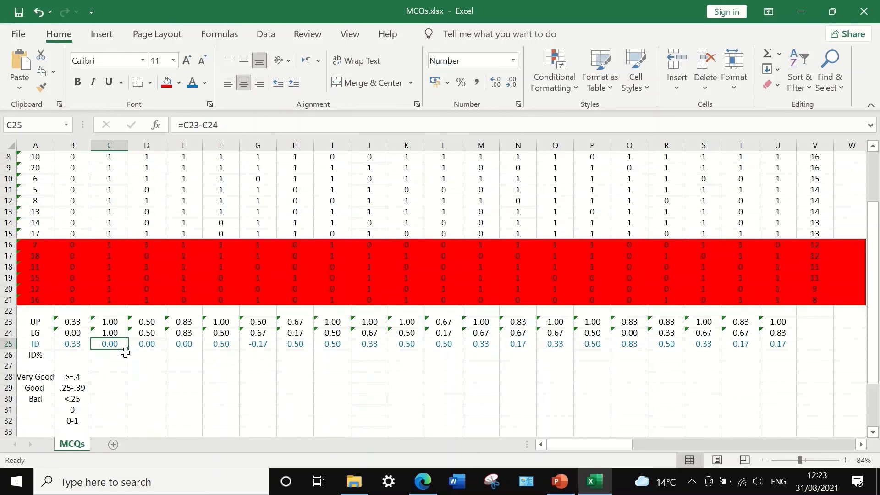
pyautogui.click(40, 411)
pyautogui.write('Bad')
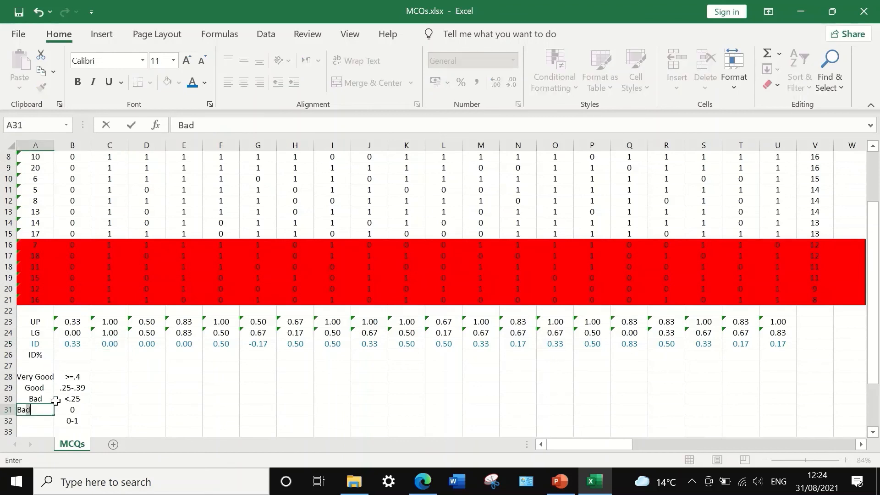
pyautogui.click(109, 396)
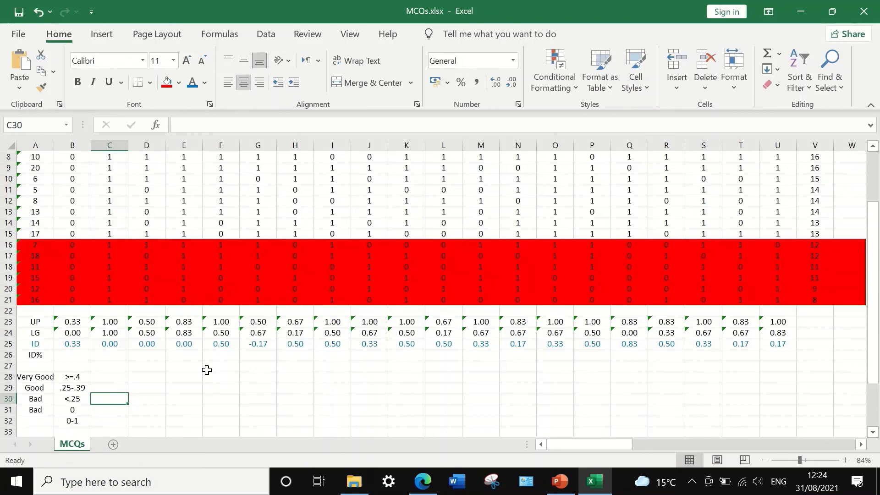
pyautogui.click(225, 347)
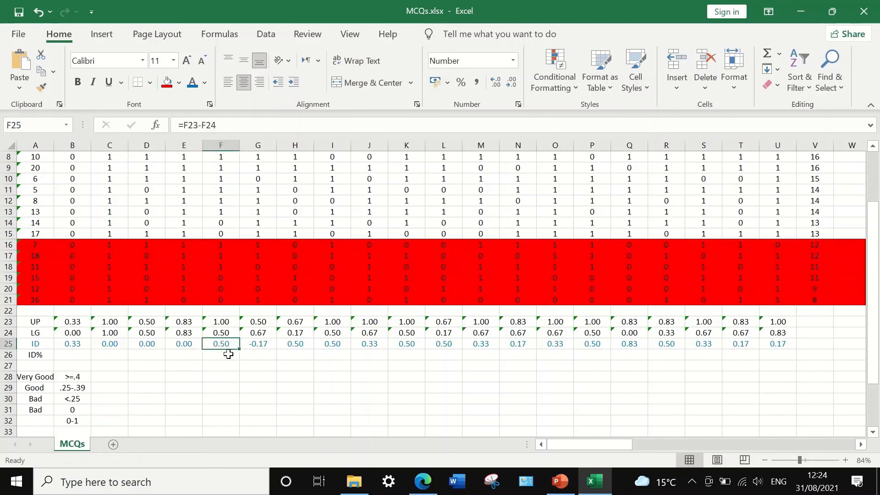
pyautogui.scroll(3, 225, 339)
pyautogui.scroll(-3, 224, 339)
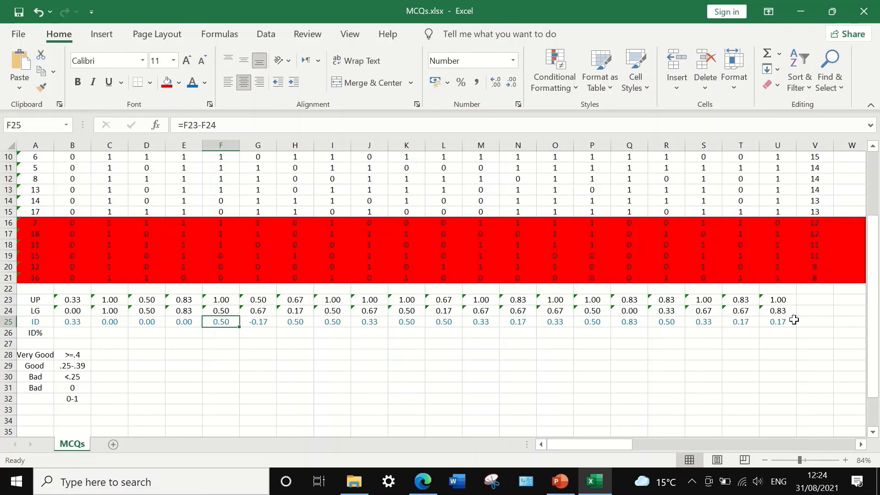
# Examine the ID values in G25, Q25 and T25 against the upper and lower group answers for their questions.
pyautogui.click(254, 322)
pyautogui.scroll(3, 371, 316)
pyautogui.scroll(-3, 373, 317)
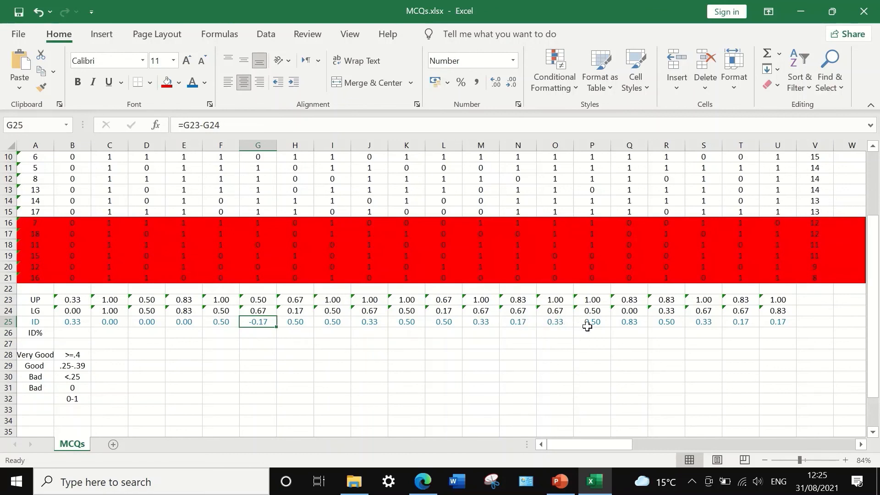
pyautogui.click(630, 323)
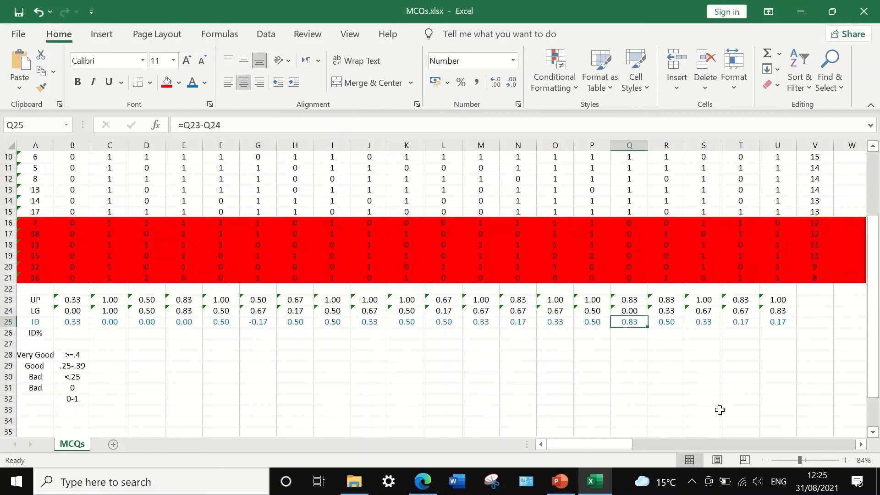
pyautogui.scroll(3, 706, 225)
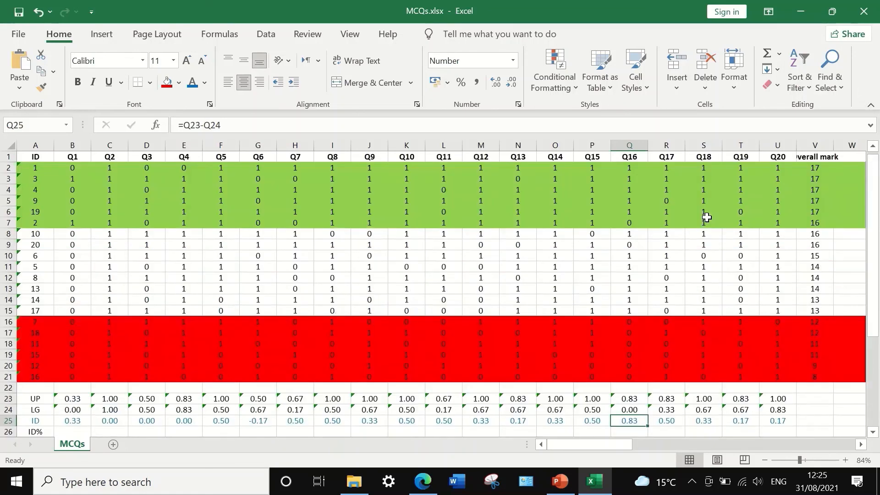
pyautogui.scroll(-3, 709, 226)
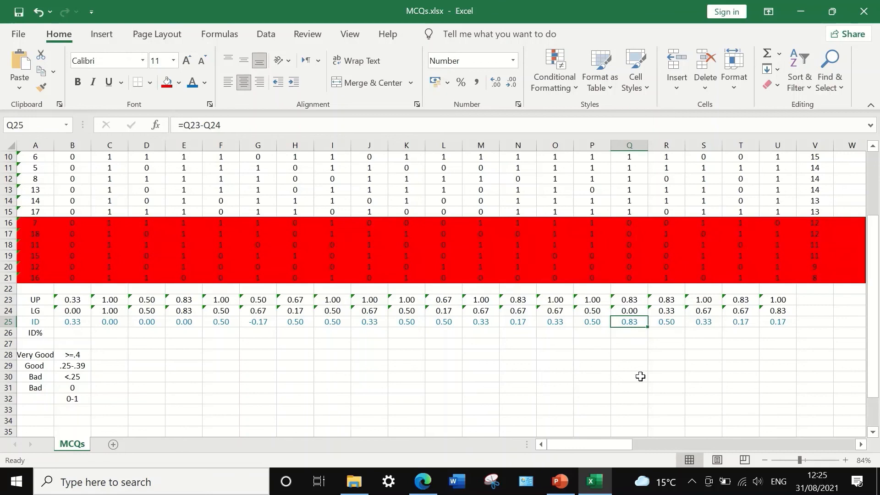
pyautogui.click(745, 320)
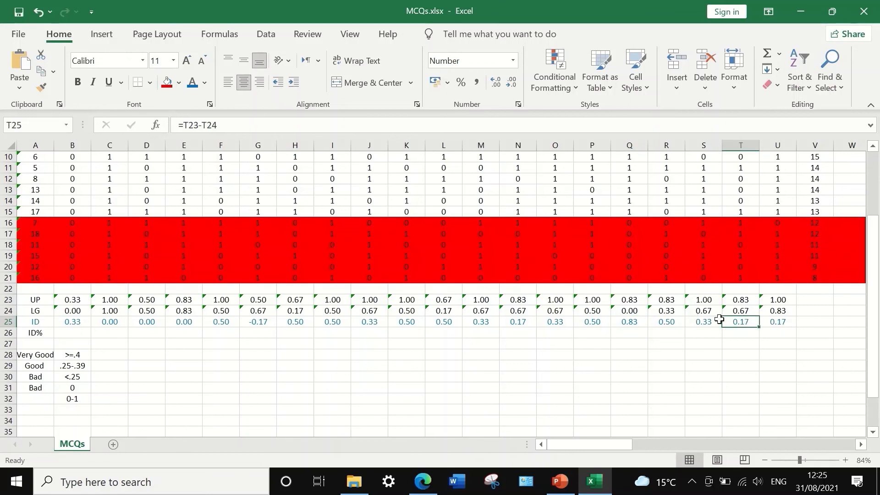
# Fill the ID cells N25, T25 and U25 with red to flag values below .25.
pyautogui.click(516, 321)
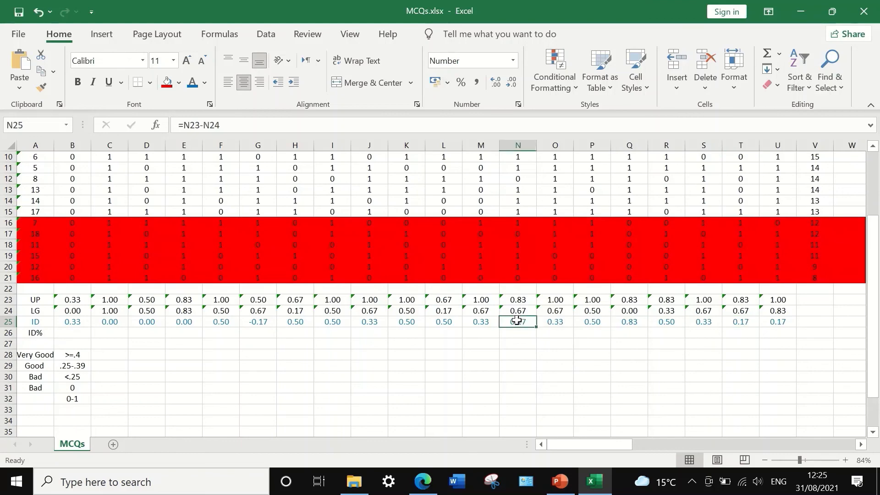
pyautogui.scroll(3, 517, 322)
pyautogui.scroll(-4, 518, 321)
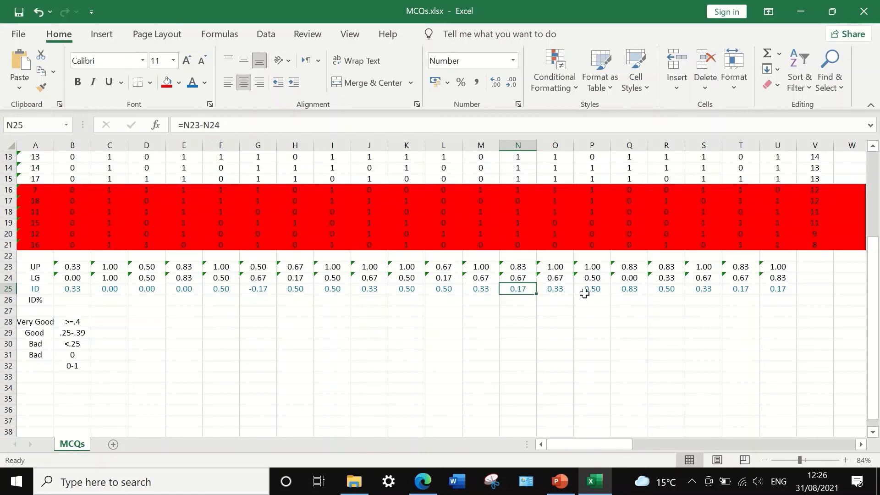
pyautogui.keyDown('ctrl'); pyautogui.click(778, 290); pyautogui.keyUp('ctrl')
pyautogui.keyDown('ctrl'); pyautogui.click(733, 289); pyautogui.keyUp('ctrl')
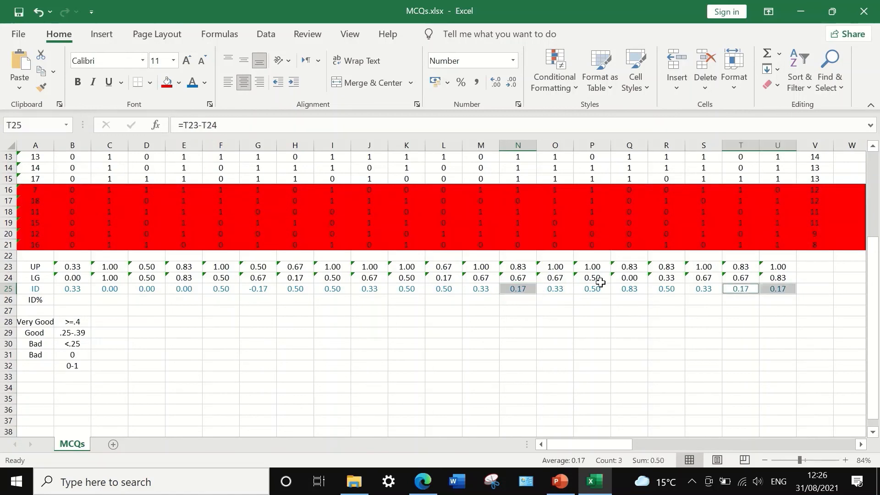
pyautogui.click(167, 82)
pyautogui.click(720, 320)
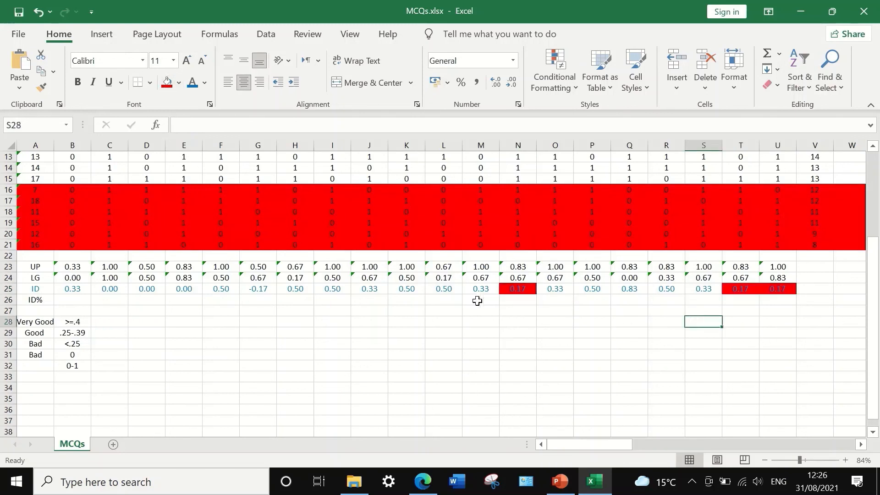
# Flag the negative ID in G25 and the zero IDs in C25:E25 with the same red fill.
pyautogui.click(259, 289)
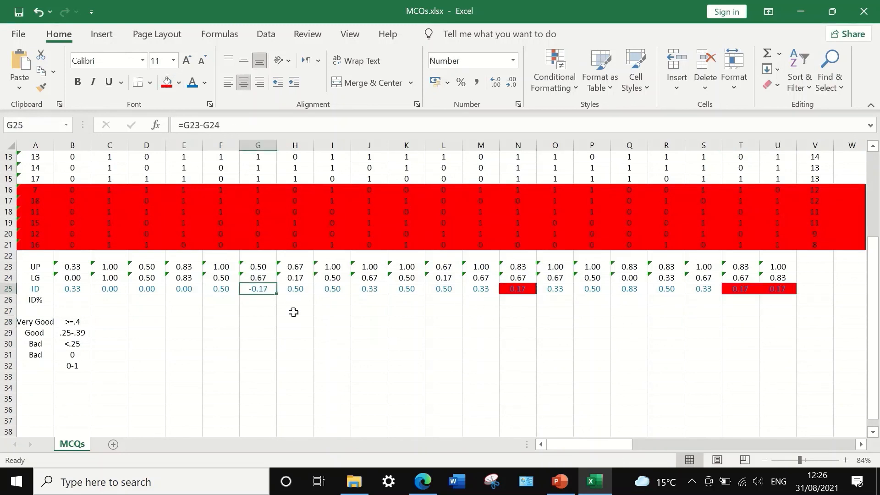
pyautogui.click(166, 83)
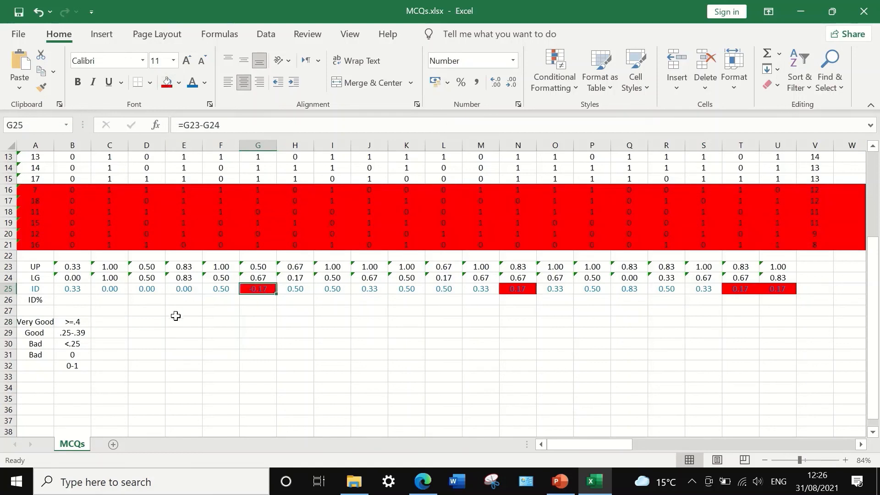
pyautogui.keyDown('ctrl'); pyautogui.click(139, 288); pyautogui.keyUp('ctrl')
pyautogui.keyDown('ctrl'); pyautogui.click(108, 288); pyautogui.keyUp('ctrl')
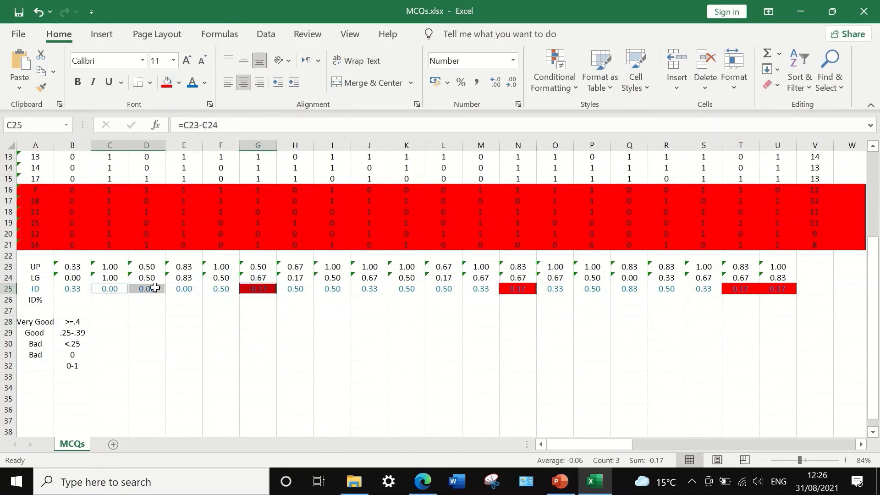
pyautogui.keyDown('ctrl'); pyautogui.click(180, 287); pyautogui.keyUp('ctrl')
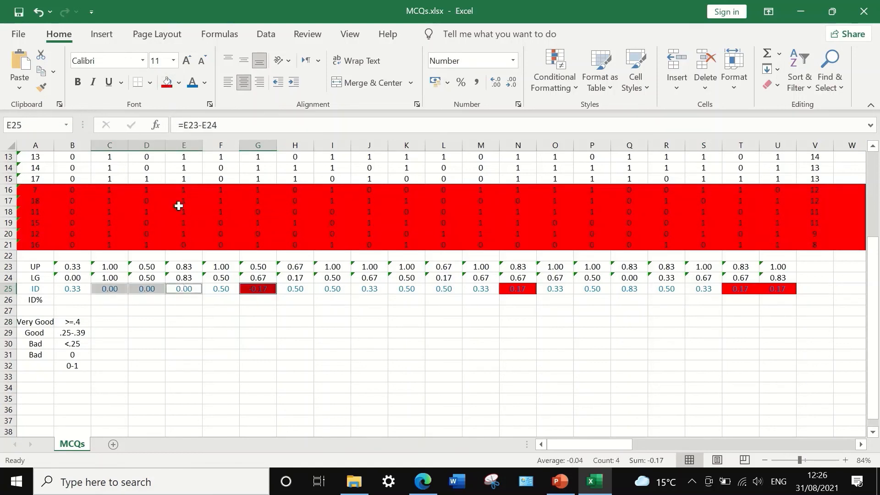
pyautogui.click(167, 82)
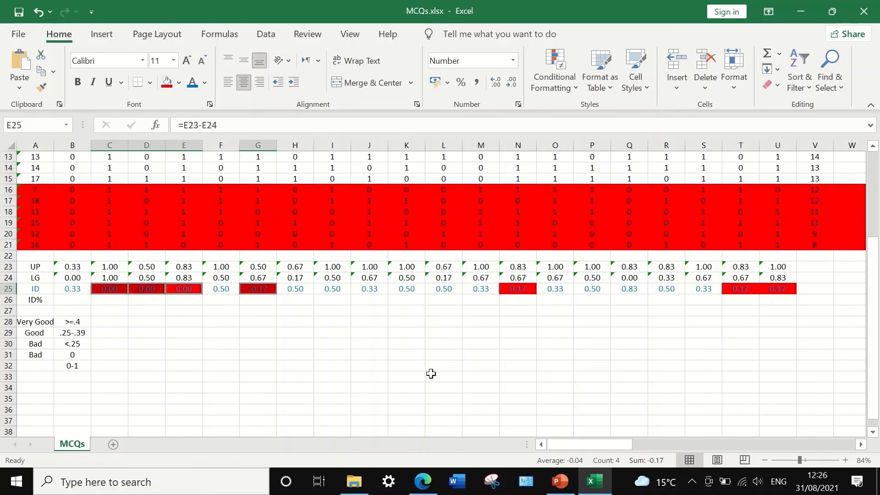
pyautogui.click(401, 356)
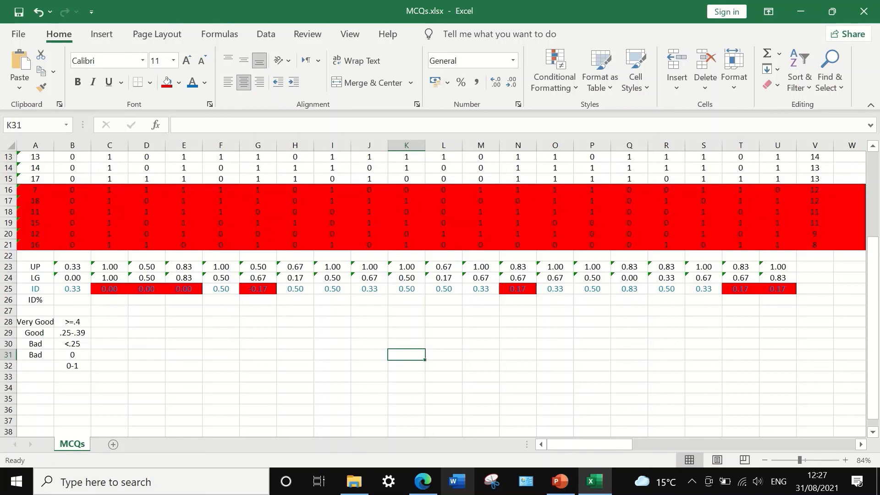
# Calculate ID% in B26 with =B25*100 and copy the formula across row 26 to U26.
pyautogui.click(84, 300)
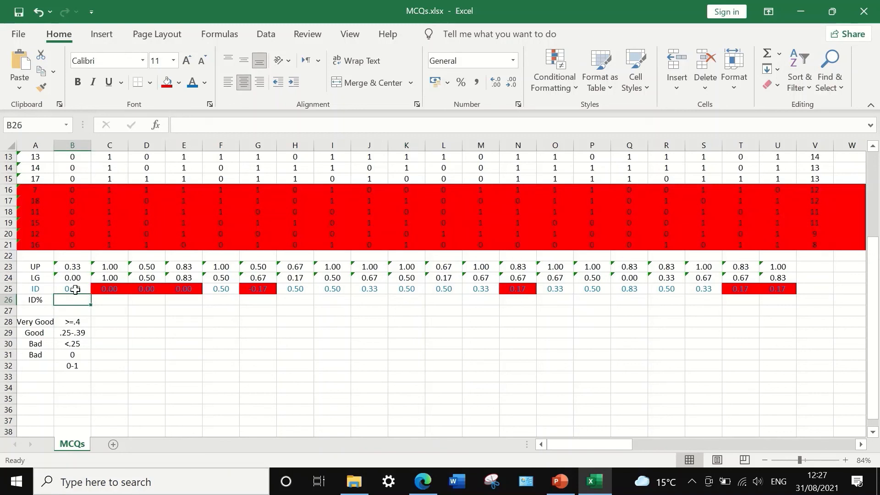
pyautogui.click(179, 127)
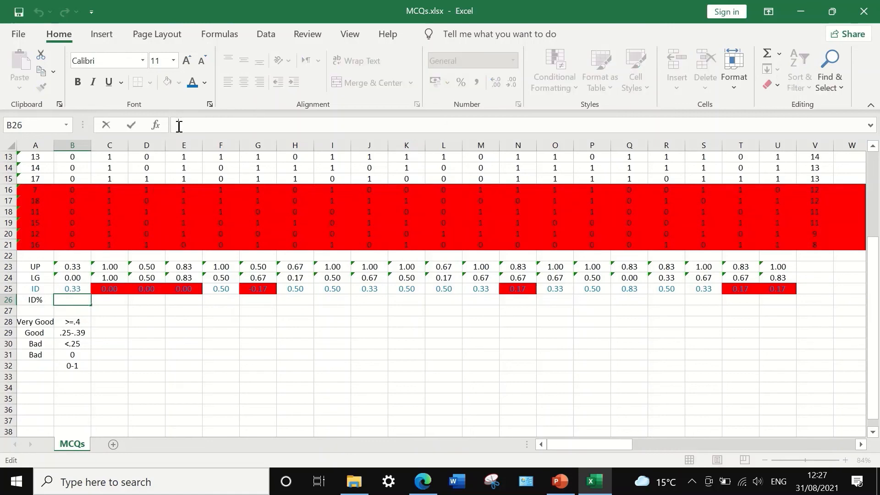
pyautogui.write('=')
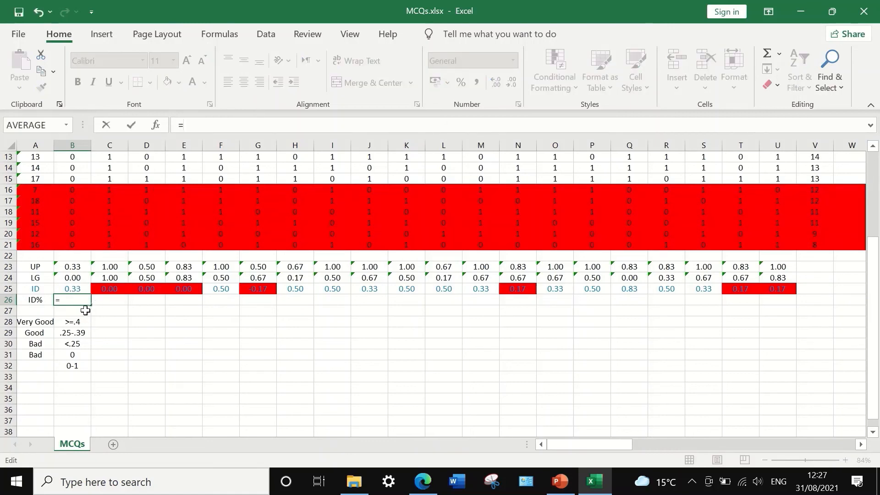
pyautogui.click(79, 288)
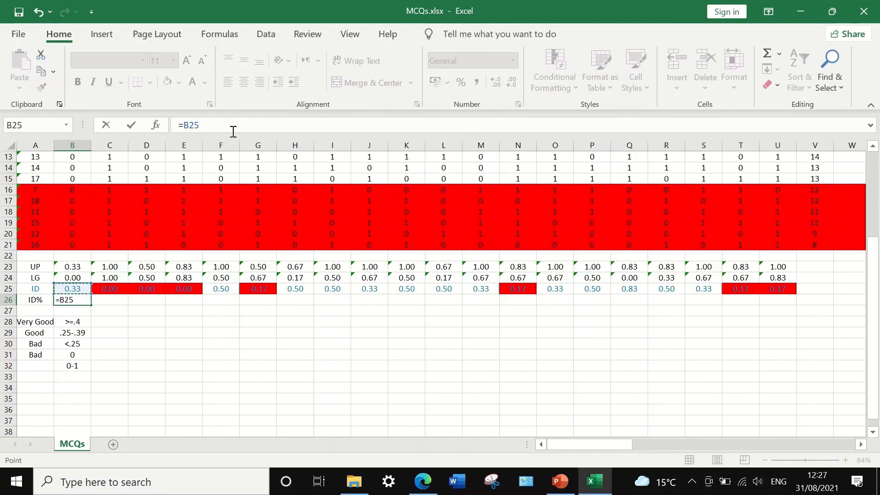
pyautogui.write('*100')
pyautogui.press('Return')
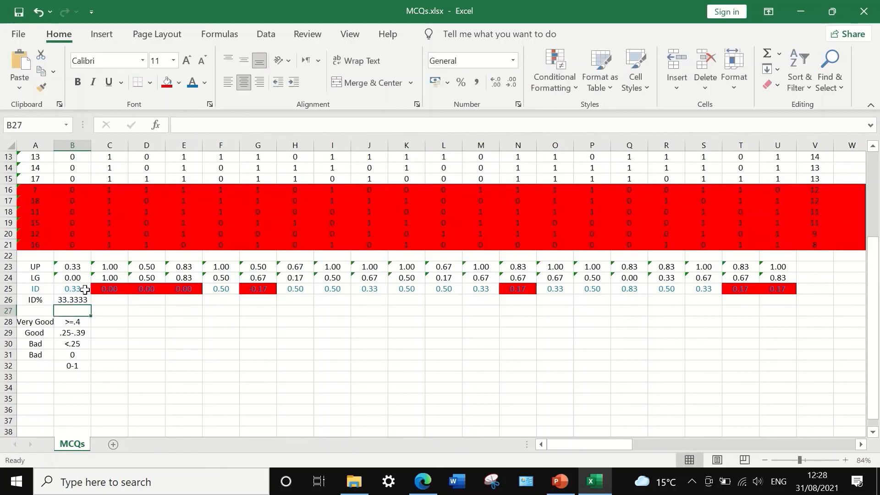
pyautogui.click(77, 299)
pyautogui.moveTo(90, 304); pyautogui.dragTo(781, 313)
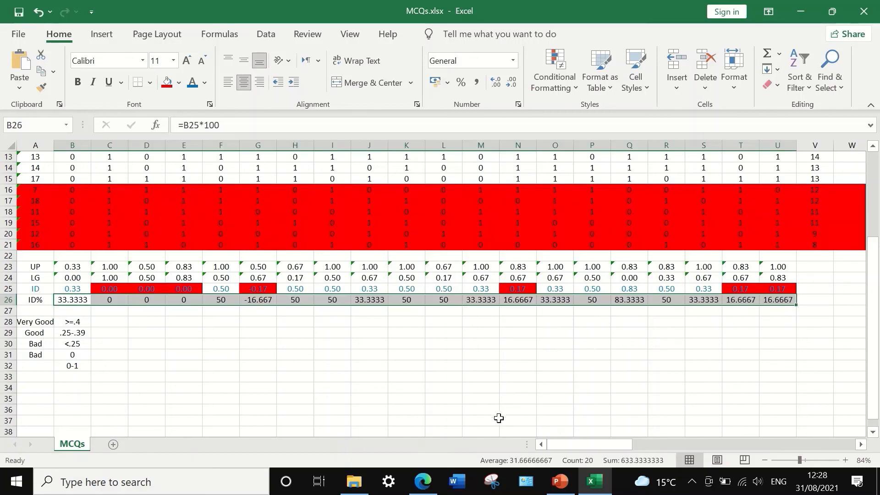
# Format the ID% values in B26:U26 to one decimal place.
pyautogui.click(510, 83)
pyautogui.click(511, 85)
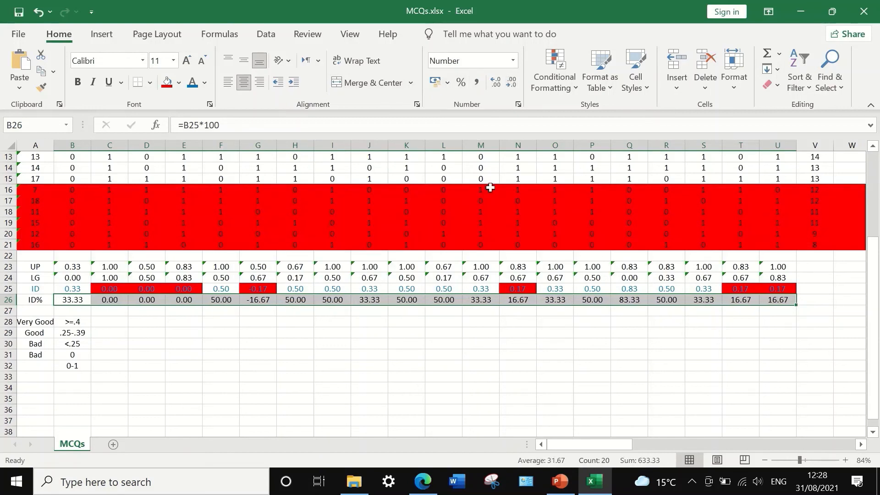
pyautogui.click(511, 84)
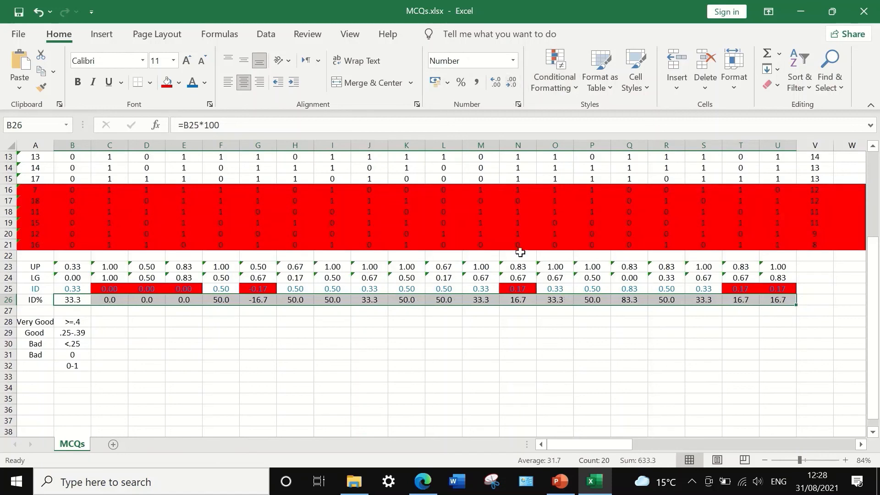
pyautogui.click(592, 320)
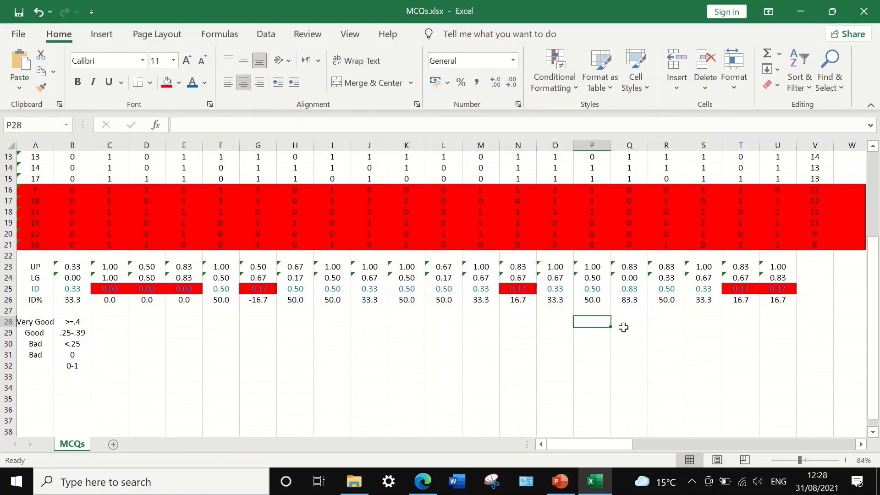